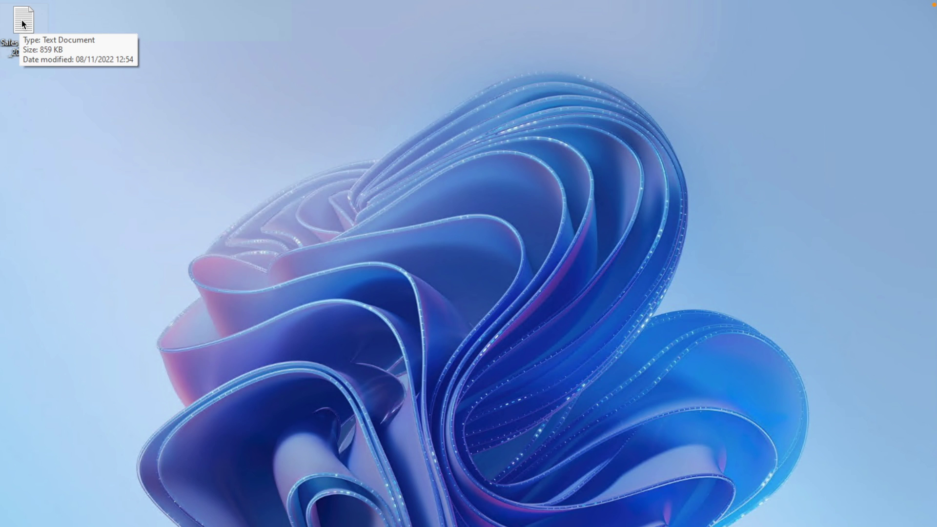
# Open Sales_January_2019.txt from the desktop, examine its report header, column headings, blank lines and order rows, and close the file
pyautogui.moveTo(40, 30)
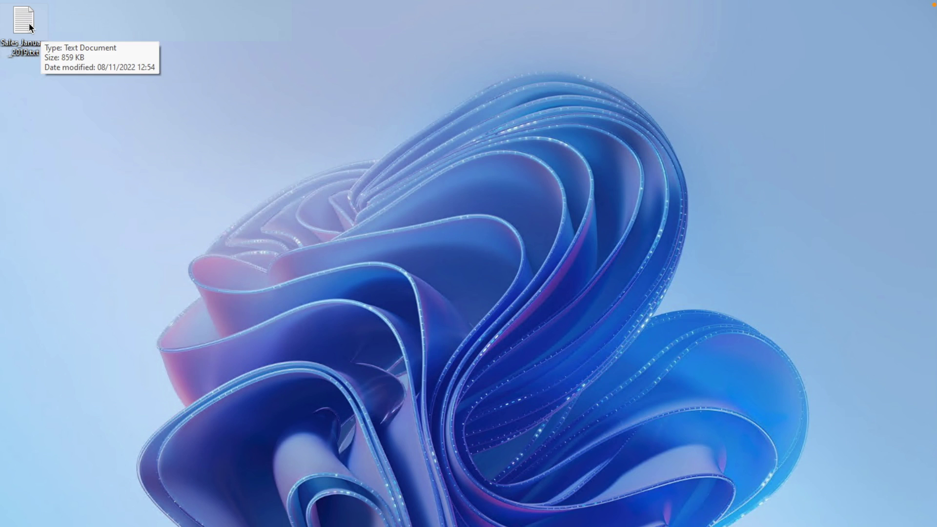
pyautogui.doubleClick(29, 26)
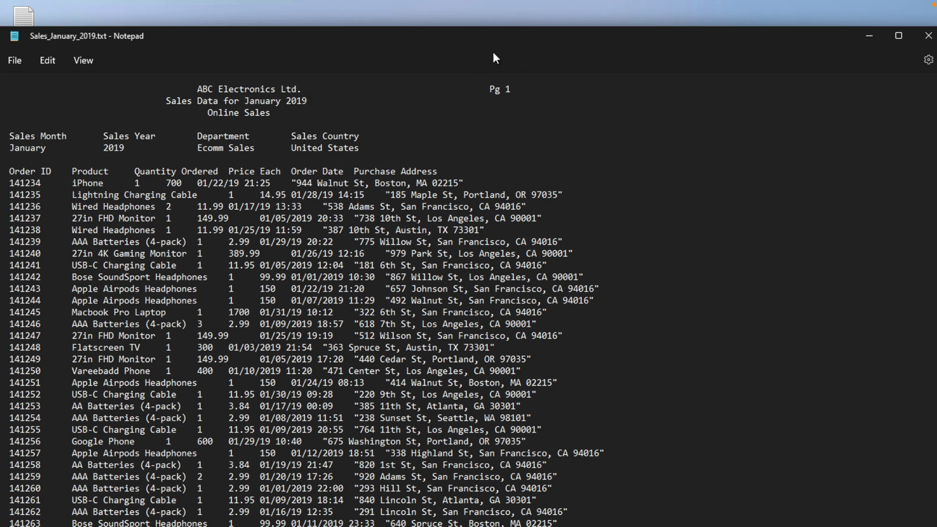
pyautogui.scroll(-6, 410, 205)
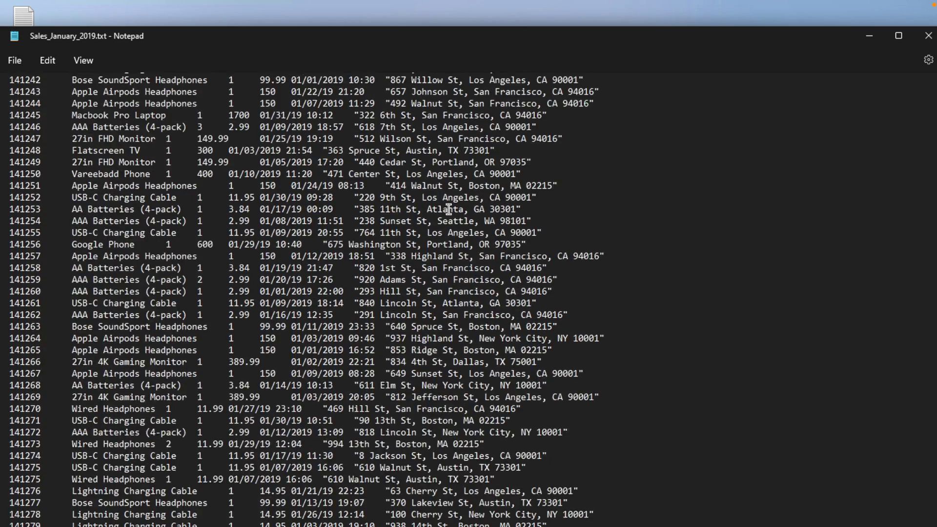
pyautogui.scroll(-20, 448, 209)
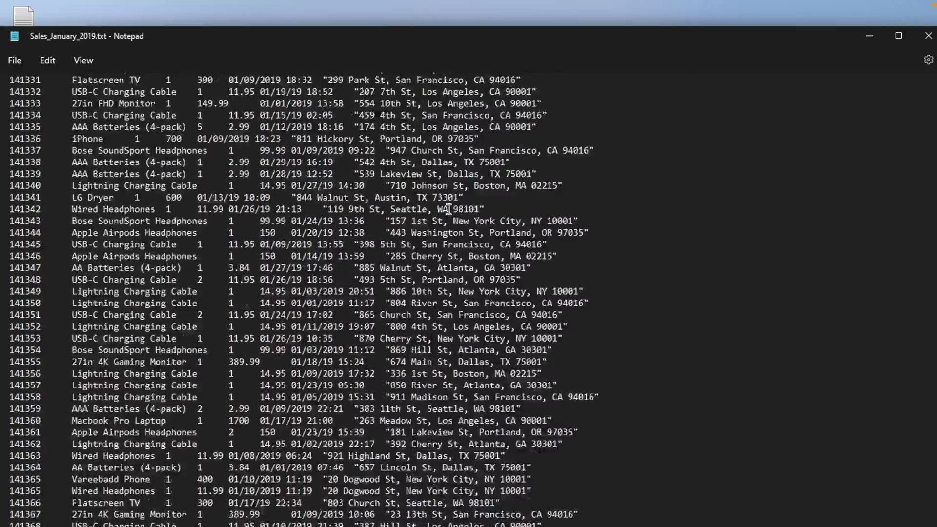
pyautogui.scroll(-20, 448, 209)
pyautogui.scroll(-20, 449, 209)
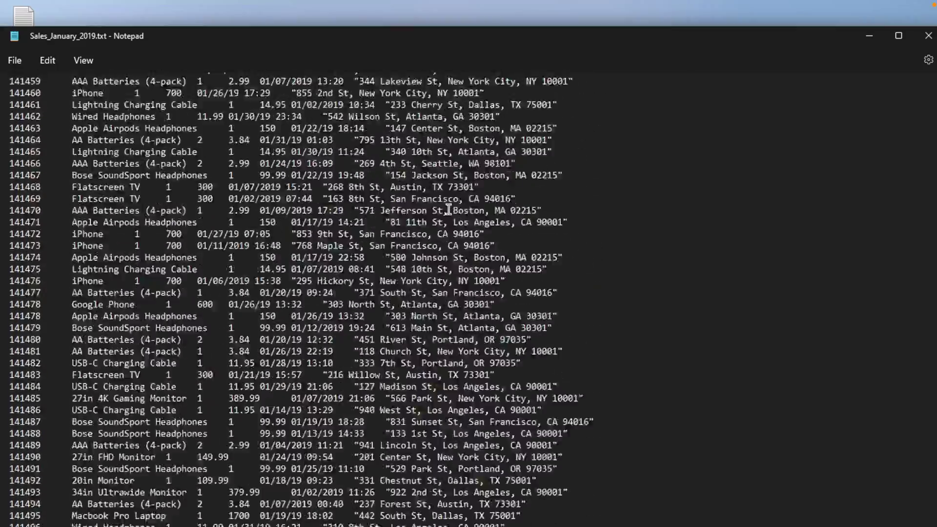
pyautogui.scroll(-18, 449, 209)
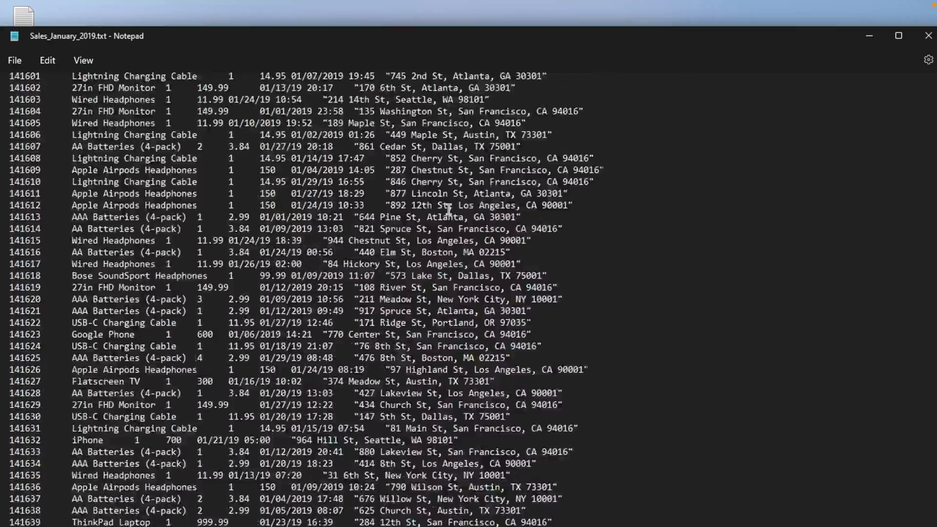
pyautogui.scroll(-20, 449, 209)
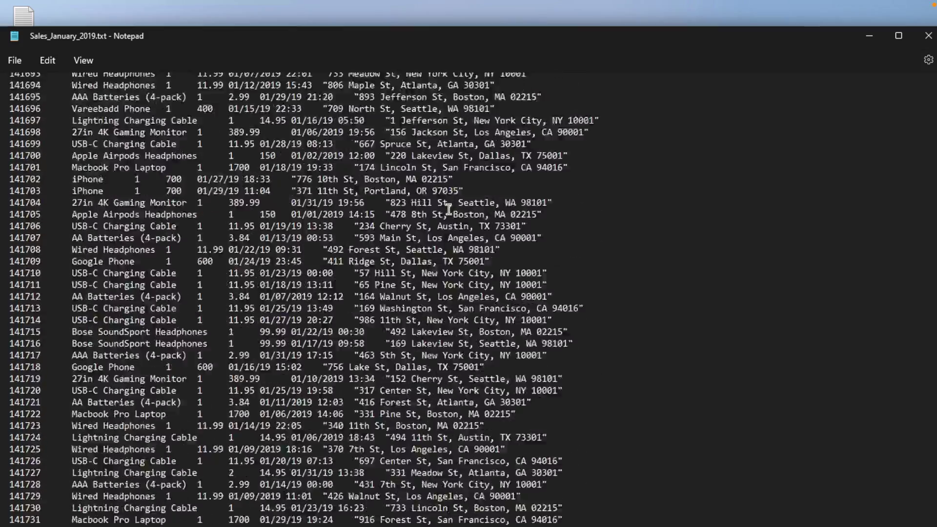
pyautogui.scroll(-9, 449, 209)
pyautogui.scroll(-20, 449, 209)
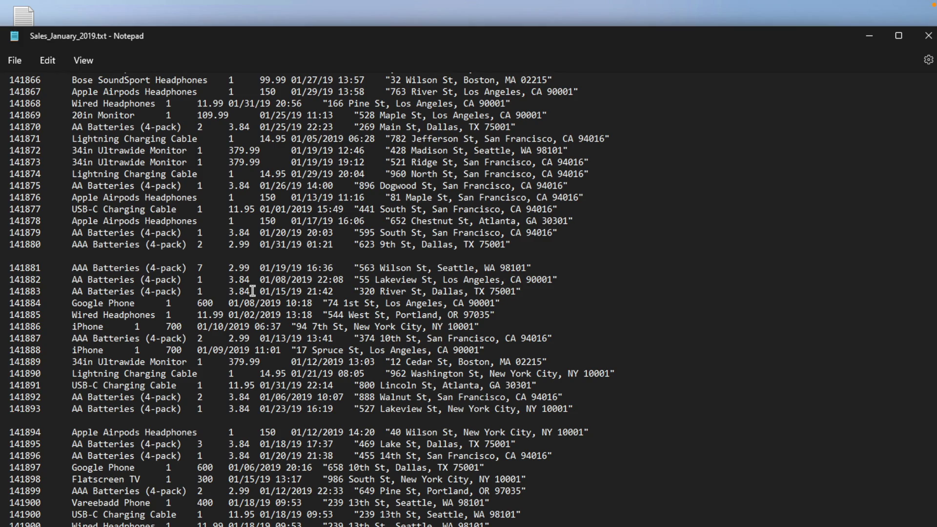
pyautogui.scroll(-6, 252, 291)
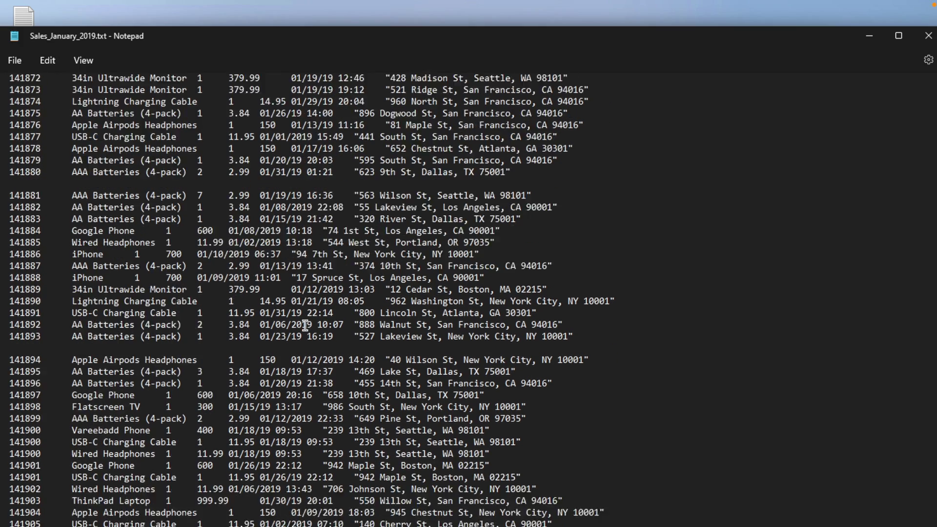
pyautogui.scroll(-20, 305, 326)
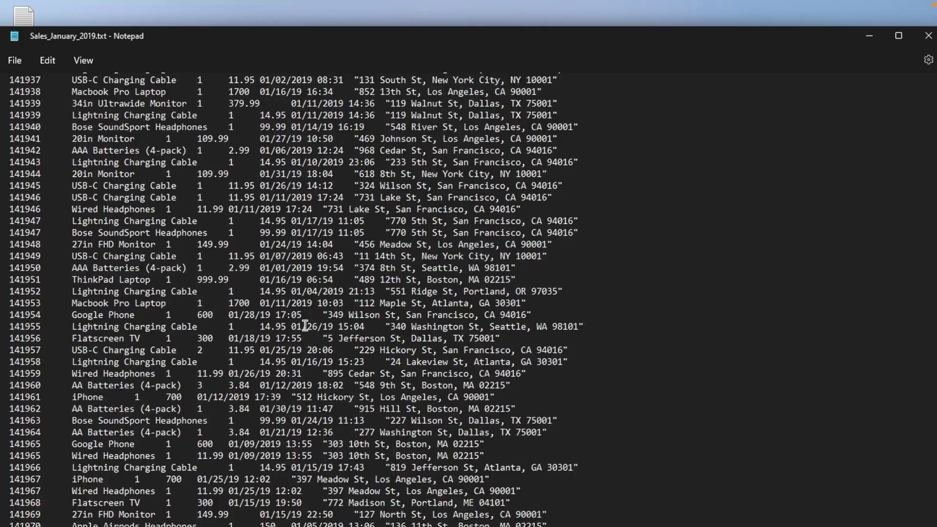
pyautogui.scroll(-14, 305, 325)
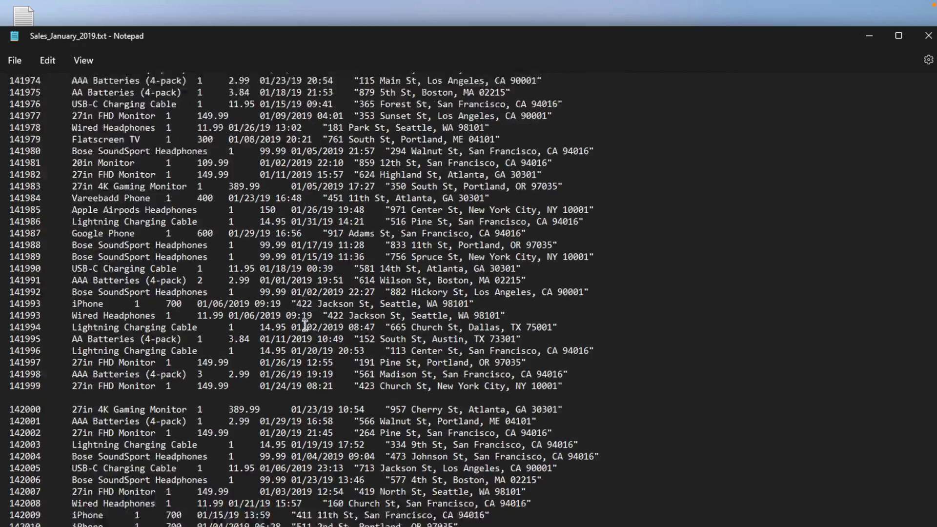
pyautogui.scroll(-20, 305, 326)
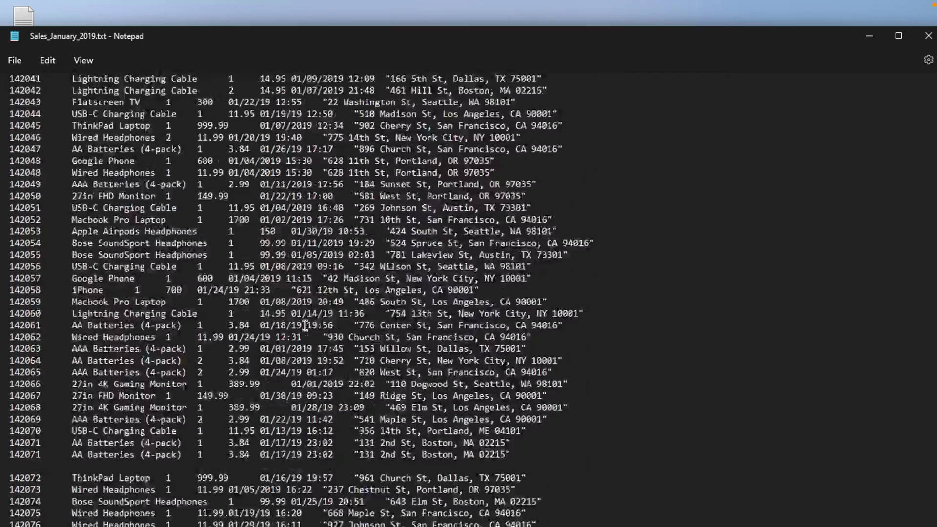
pyautogui.scroll(-4, 305, 326)
pyautogui.scroll(-20, 305, 326)
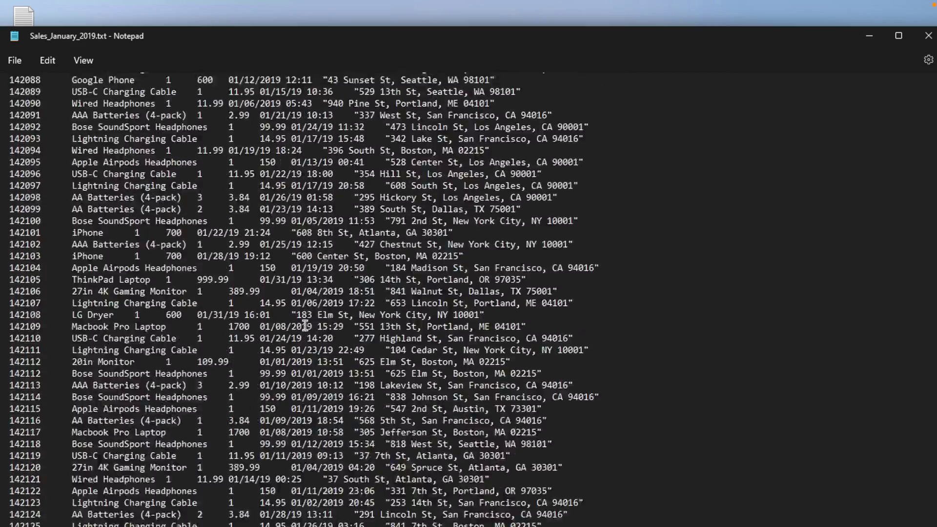
pyautogui.scroll(-20, 306, 326)
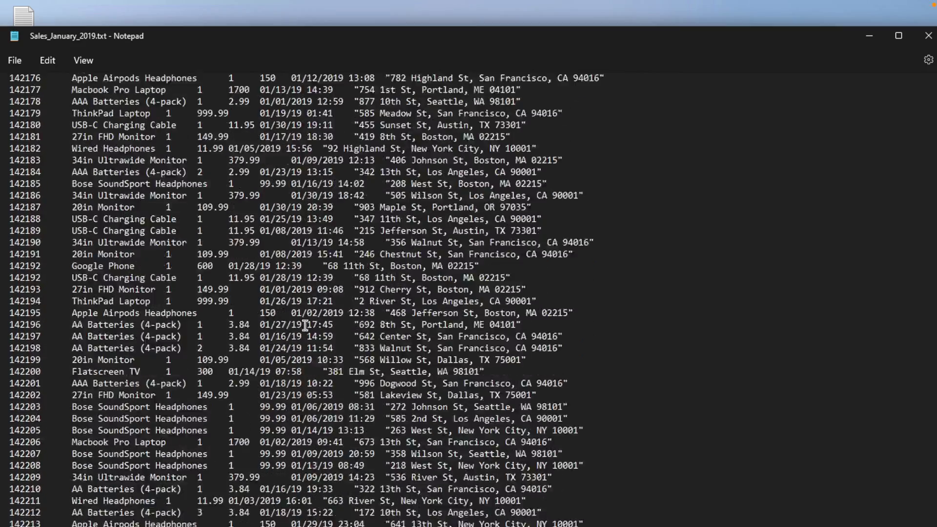
pyautogui.scroll(-5, 305, 326)
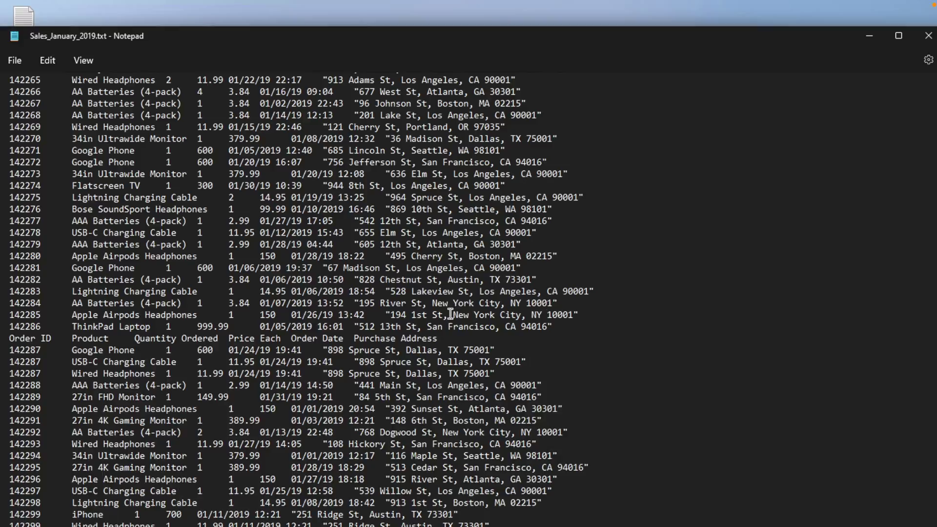
pyautogui.scroll(-17, 450, 314)
pyautogui.scroll(-20, 450, 314)
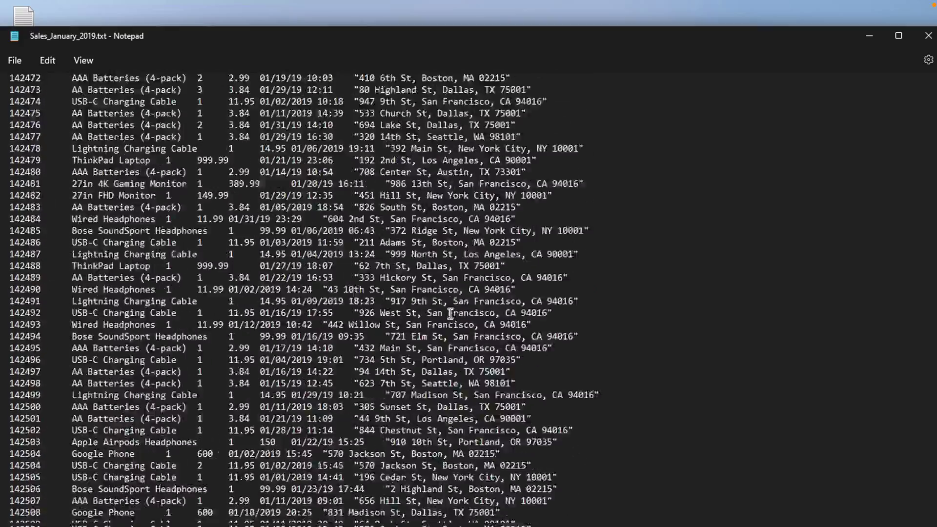
pyautogui.scroll(-20, 450, 314)
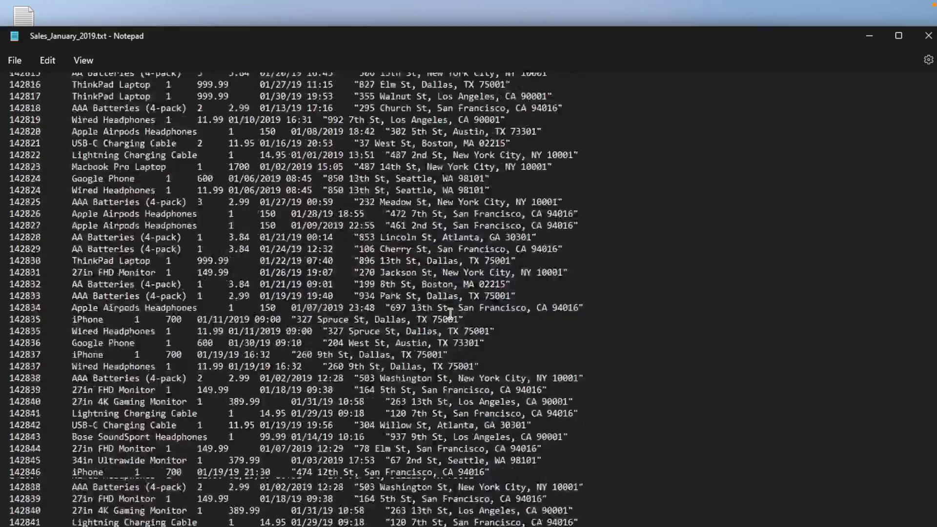
pyautogui.scroll(-12, 450, 314)
pyautogui.scroll(20, 450, 314)
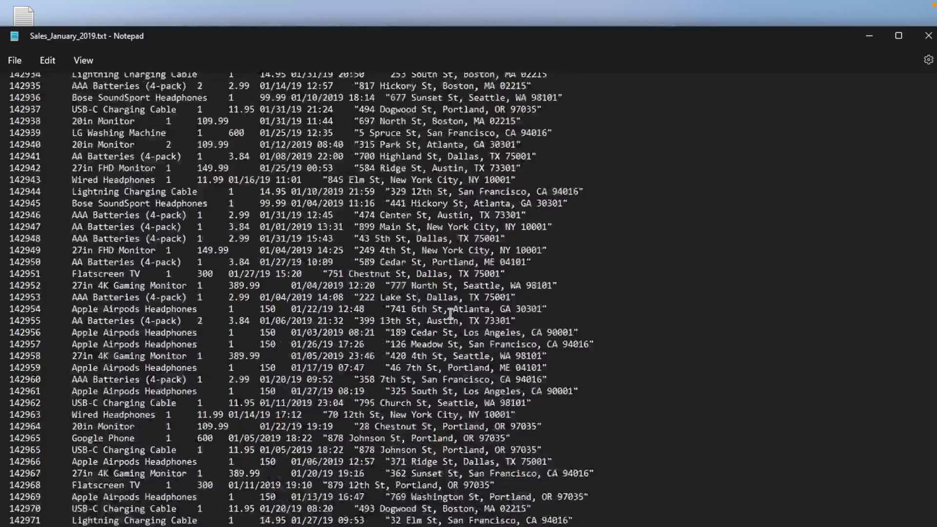
pyautogui.scroll(20, 450, 314)
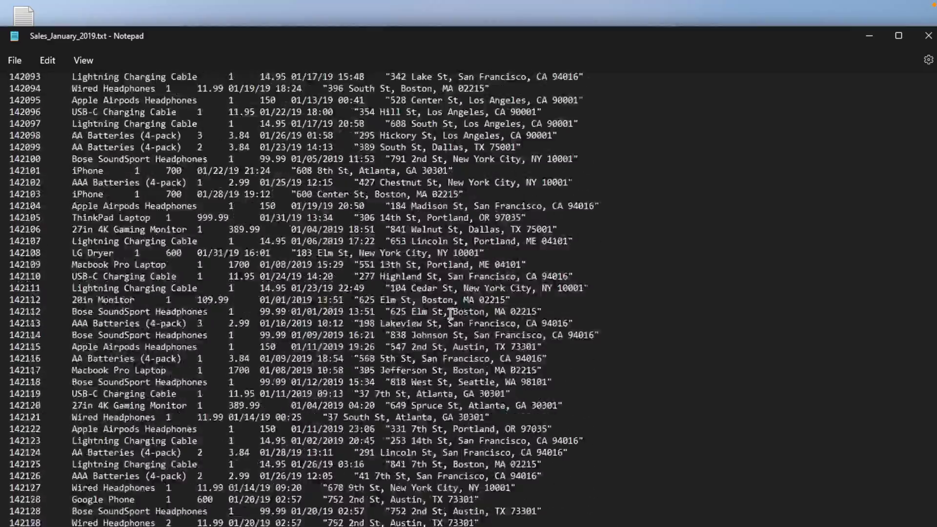
pyautogui.scroll(20, 450, 314)
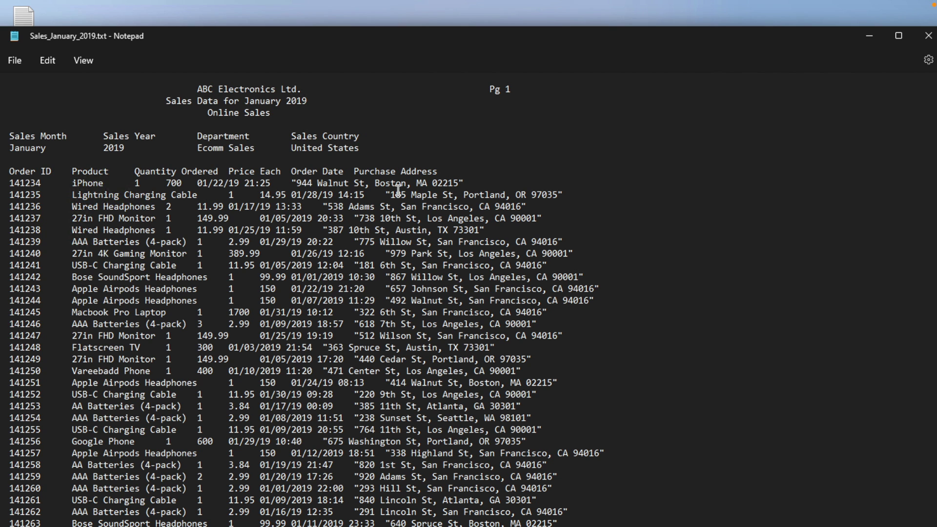
pyautogui.click(928, 36)
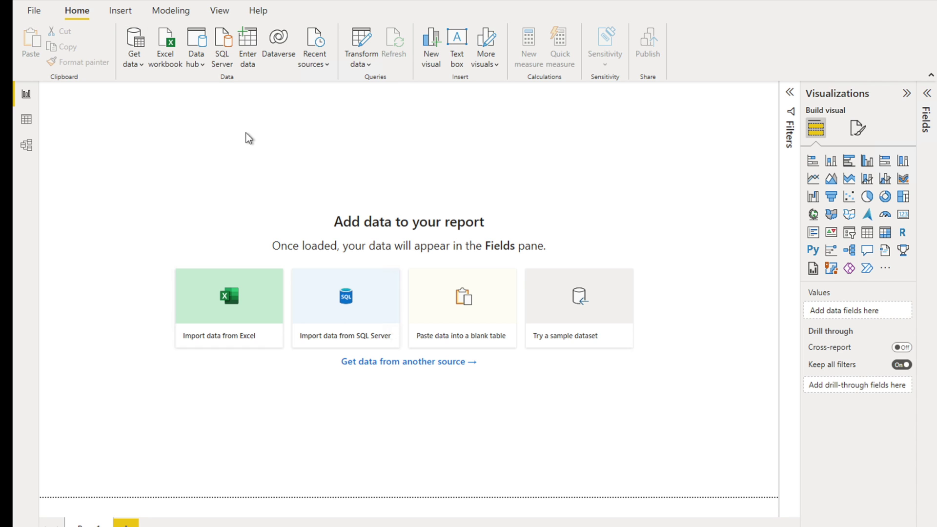
# Switch to Power BI Desktop and connect to Sales_January_2019.txt on the Desktop as a Text/CSV source
pyautogui.click(138, 66)
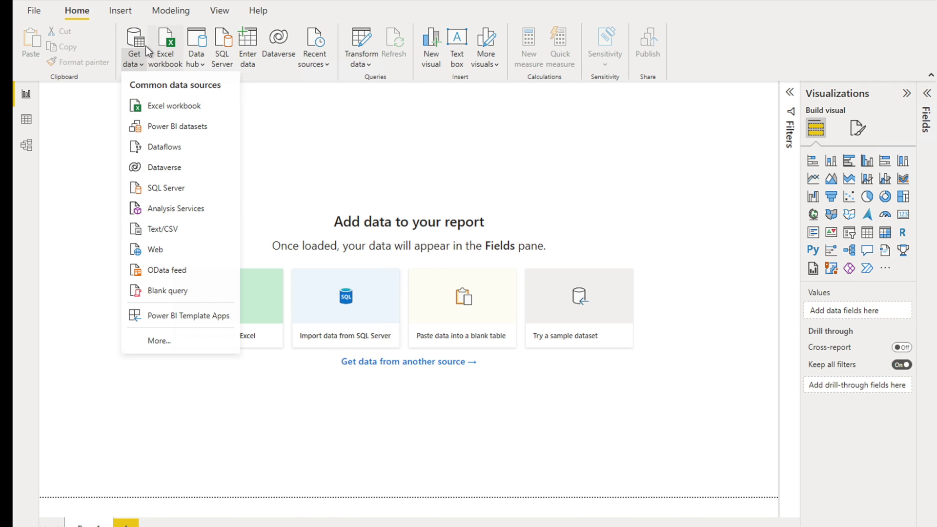
pyautogui.click(163, 231)
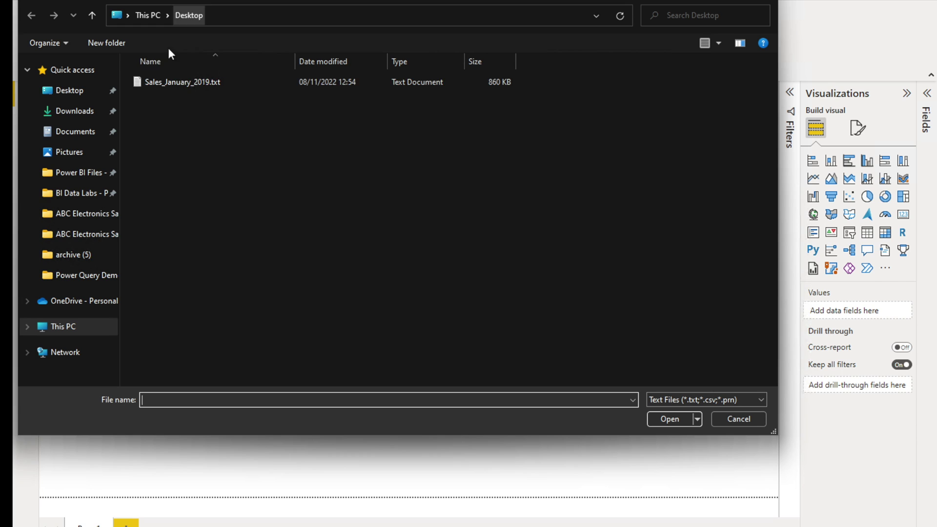
pyautogui.click(172, 80)
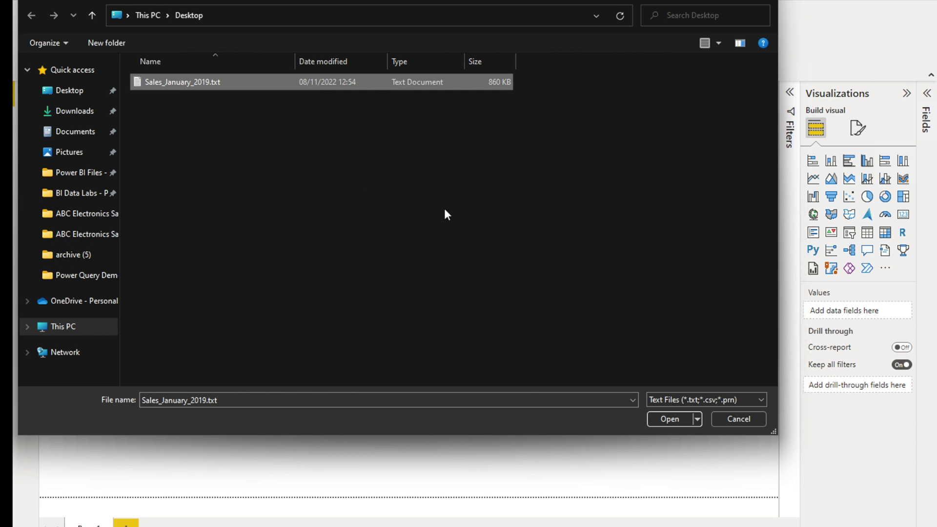
pyautogui.click(670, 419)
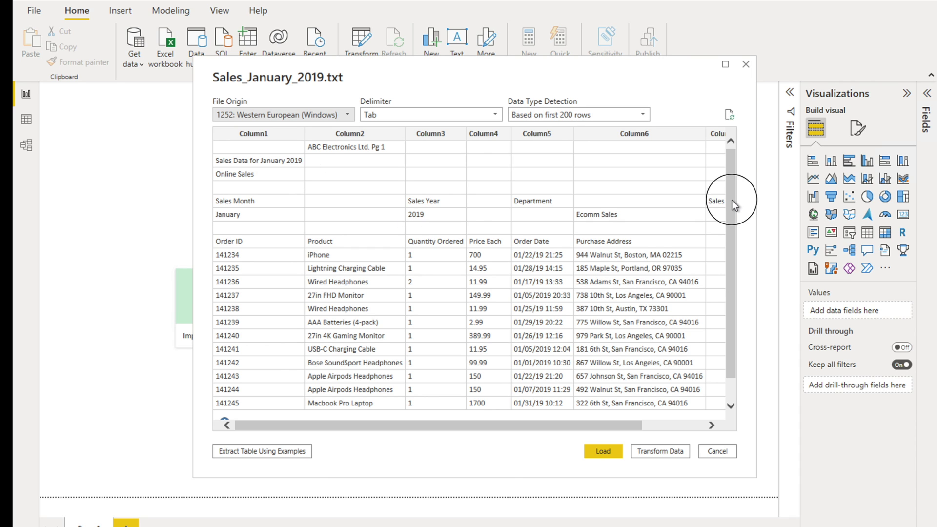
# Check the tab-delimited import preview and open the sales data in the Power Query Editor for transformation
pyautogui.moveTo(733, 201); pyautogui.dragTo(734, 322)
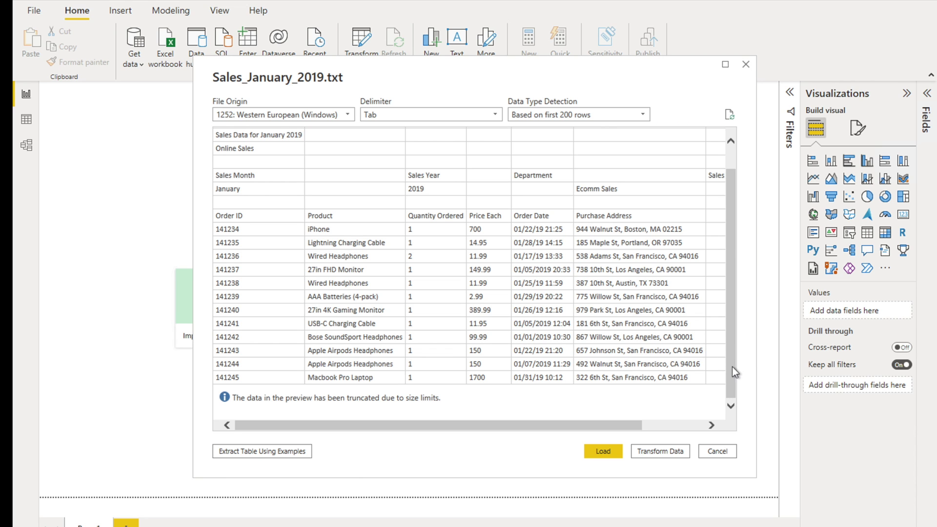
pyautogui.moveTo(732, 367); pyautogui.dragTo(734, 265)
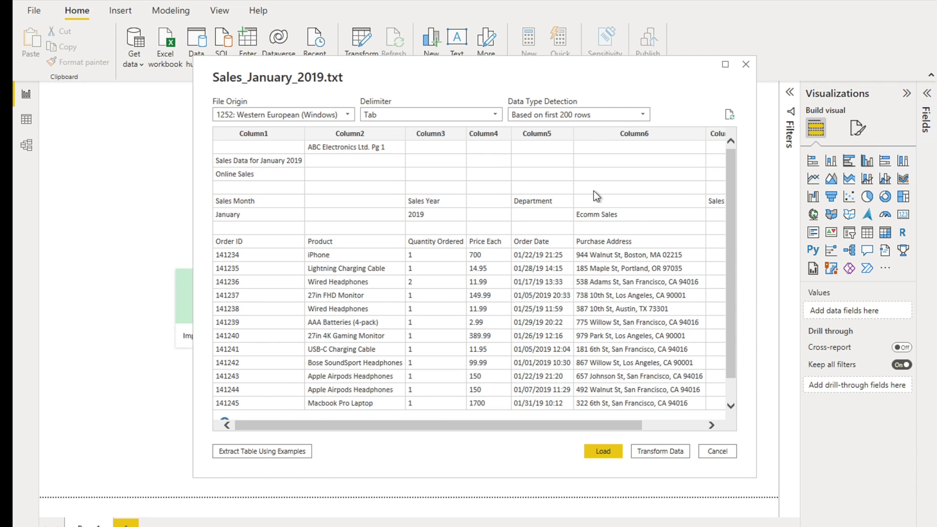
pyautogui.click(662, 453)
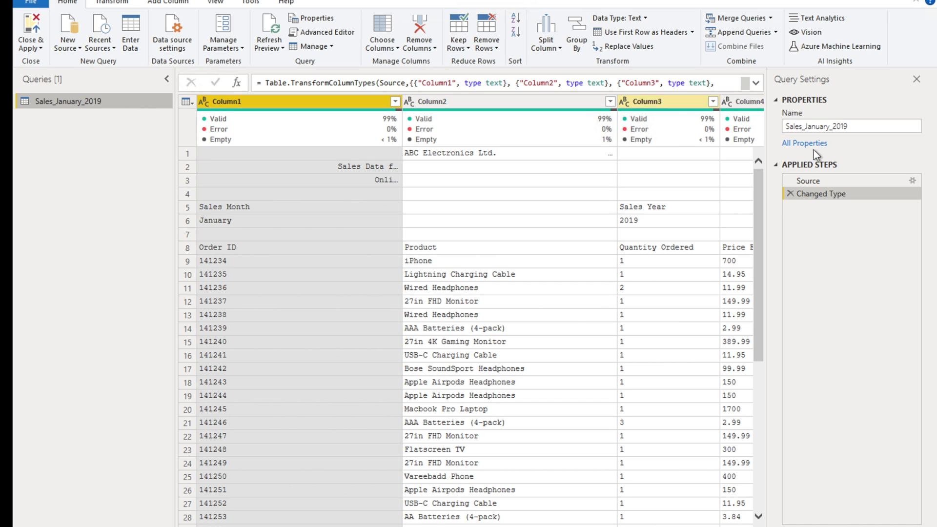
# Compare the query's Source and Changed Type applied steps and delete the Changed Type step
pyautogui.click(812, 181)
pyautogui.click(821, 194)
pyautogui.click(824, 180)
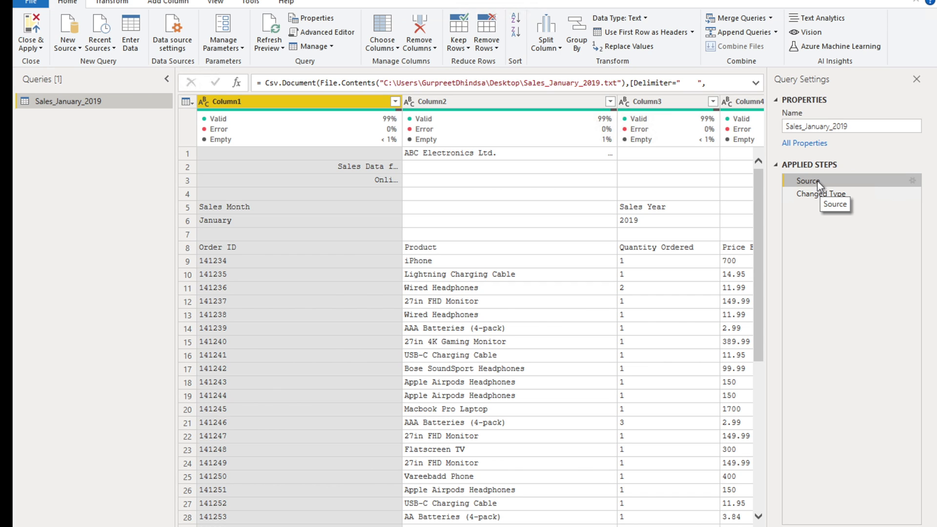
pyautogui.click(815, 194)
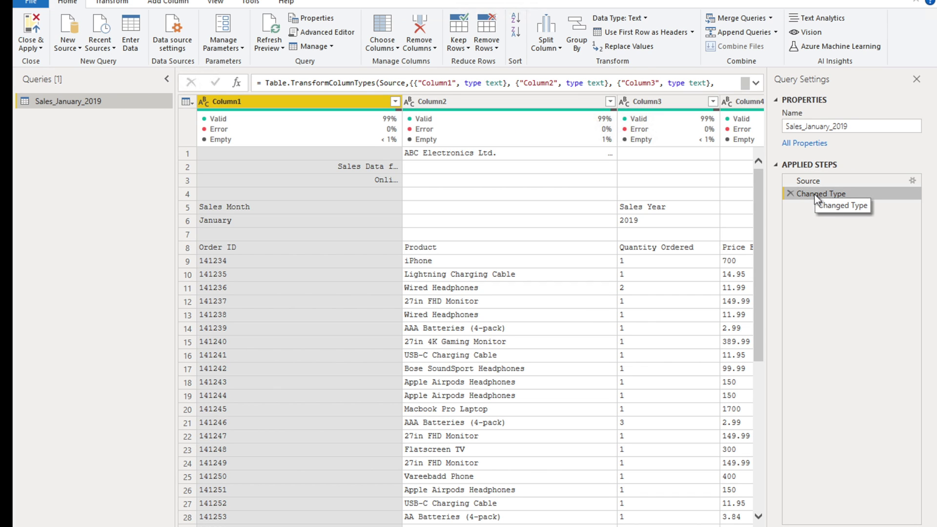
pyautogui.click(790, 193)
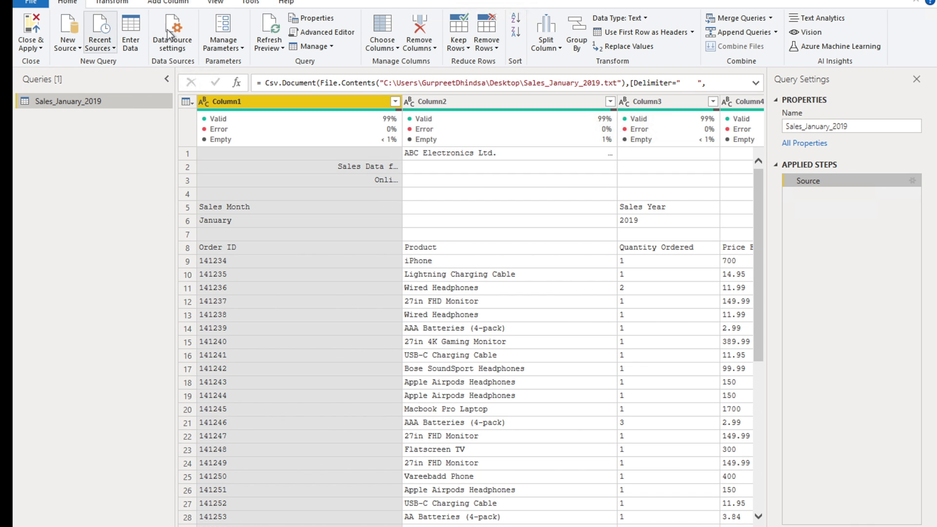
# Turn off the monospaced font, whitespace display and column quality indicators in the data preview
pyautogui.click(217, 4)
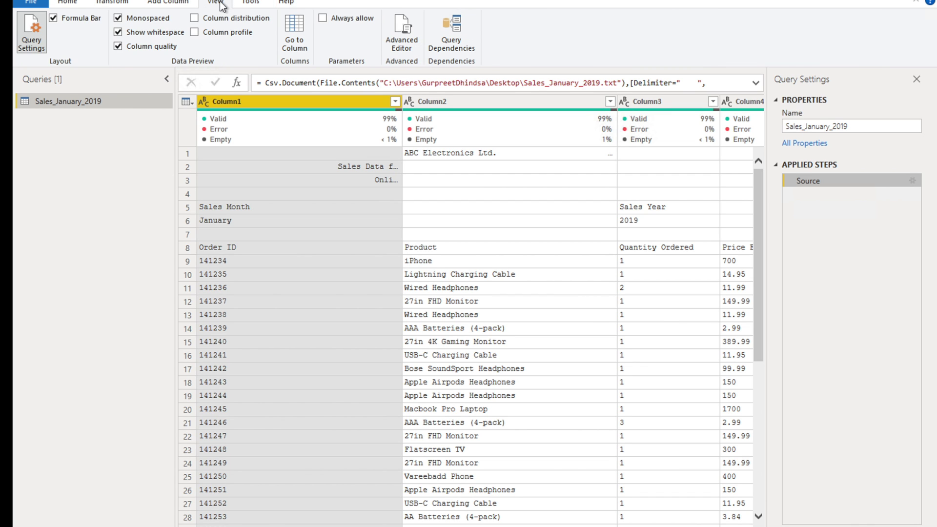
pyautogui.click(117, 18)
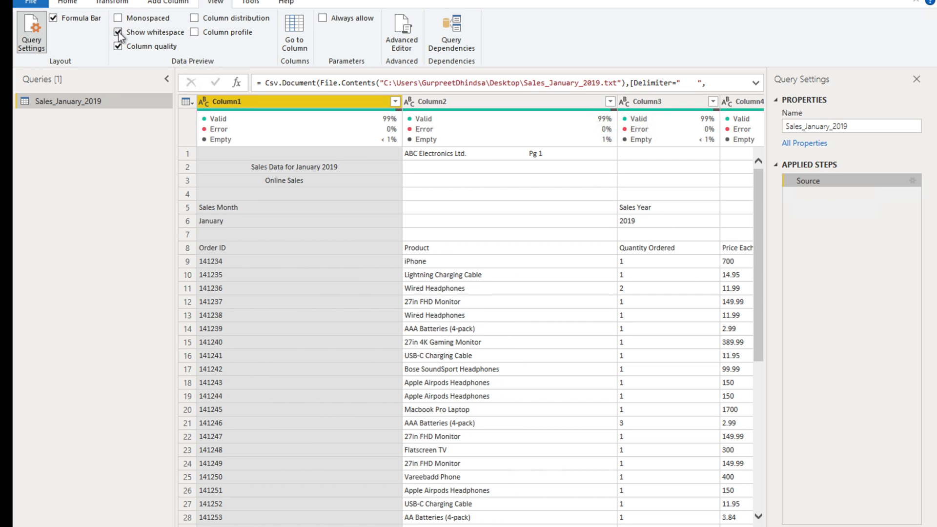
pyautogui.click(118, 33)
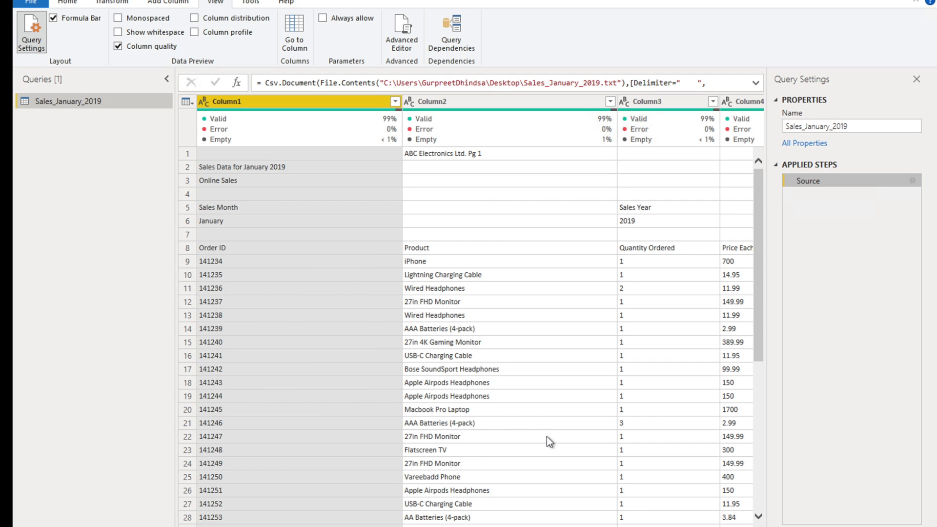
pyautogui.click(119, 46)
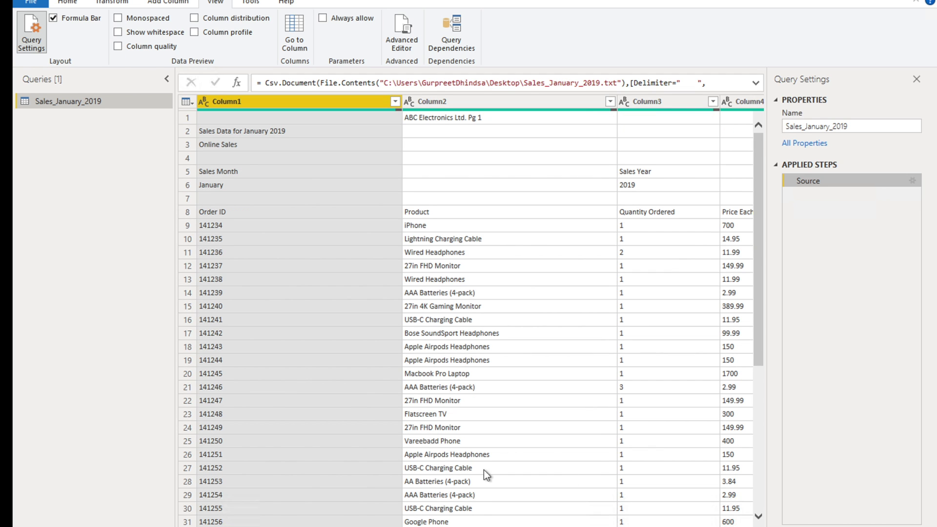
# Turn on the monospaced font and whitespace display for the data preview
pyautogui.moveTo(426, 526); pyautogui.dragTo(293, 491)
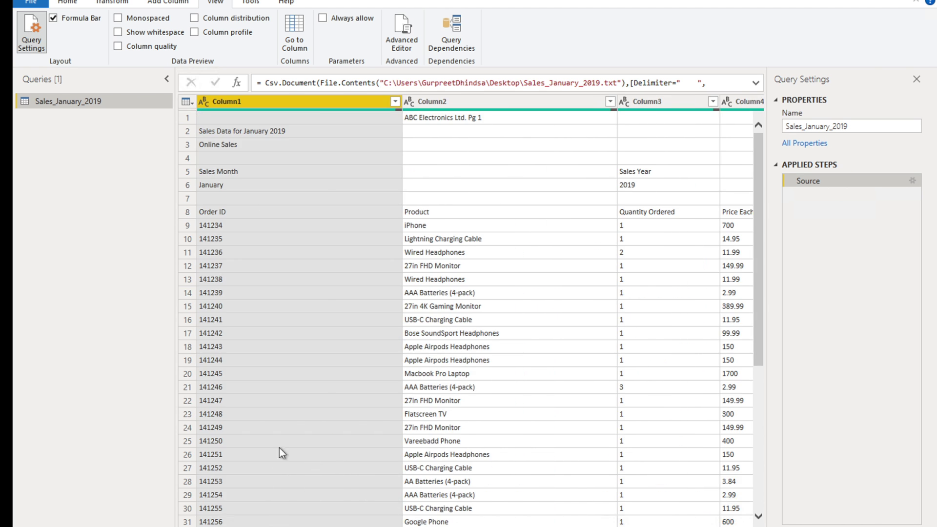
pyautogui.click(118, 19)
pyautogui.click(118, 31)
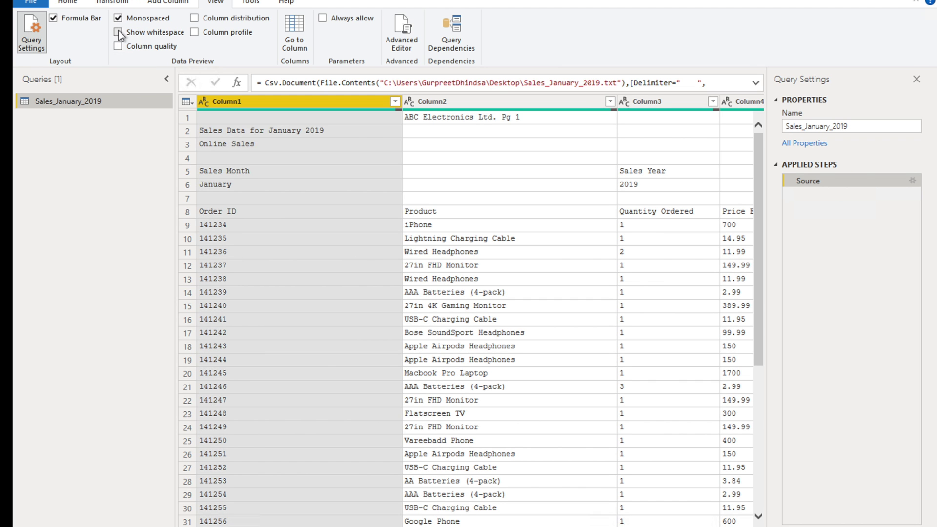
# Widen Column6 until the full purchase addresses can be read
pyautogui.moveTo(400, 526); pyautogui.dragTo(663, 522)
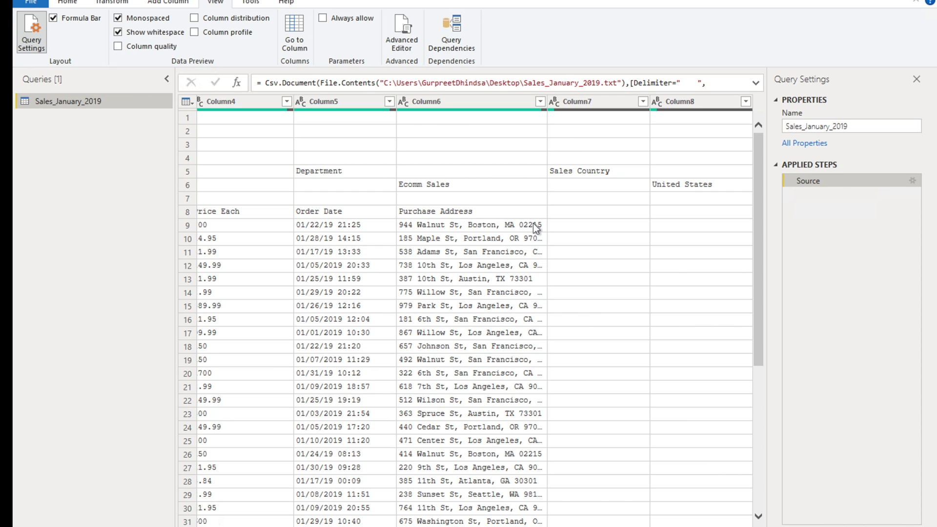
pyautogui.moveTo(547, 101); pyautogui.dragTo(610, 101)
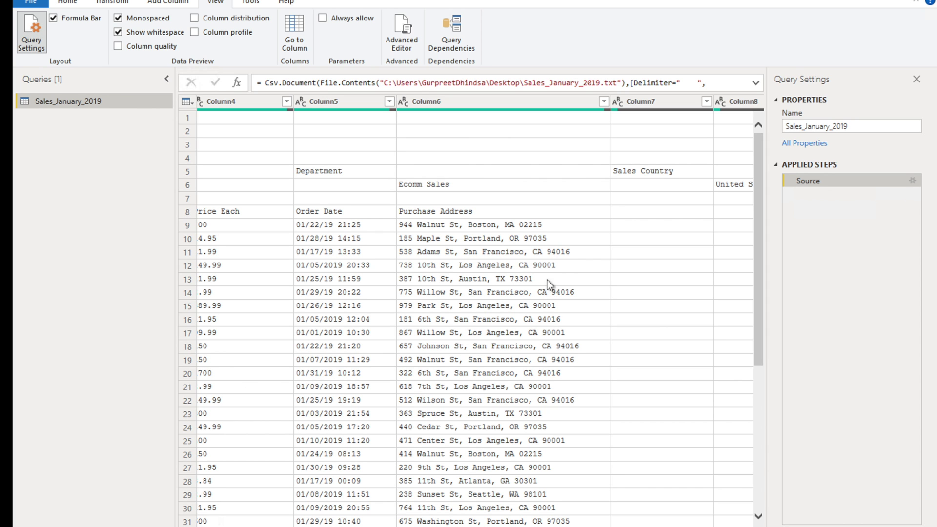
pyautogui.hscroll(-10, 492, 238)
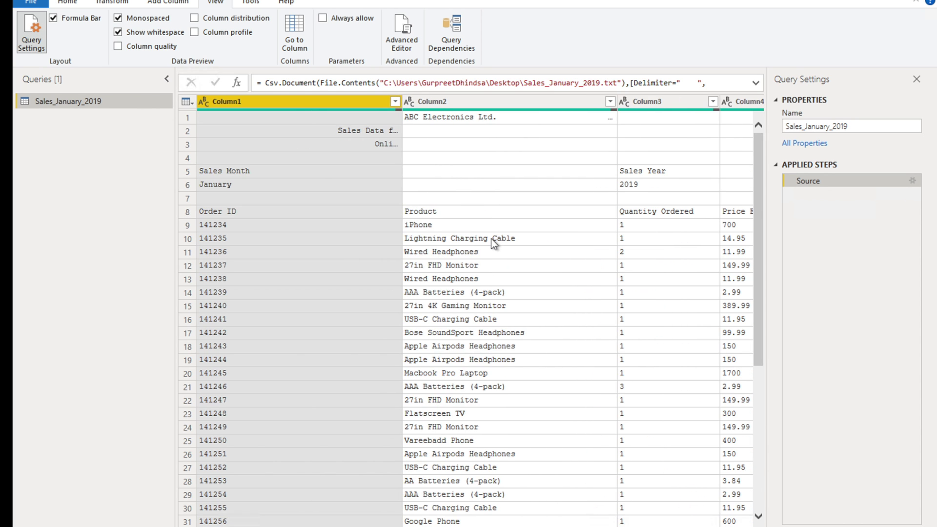
# Remove the top 7 rows above the Order ID heading row from the sales query
pyautogui.click(420, 115)
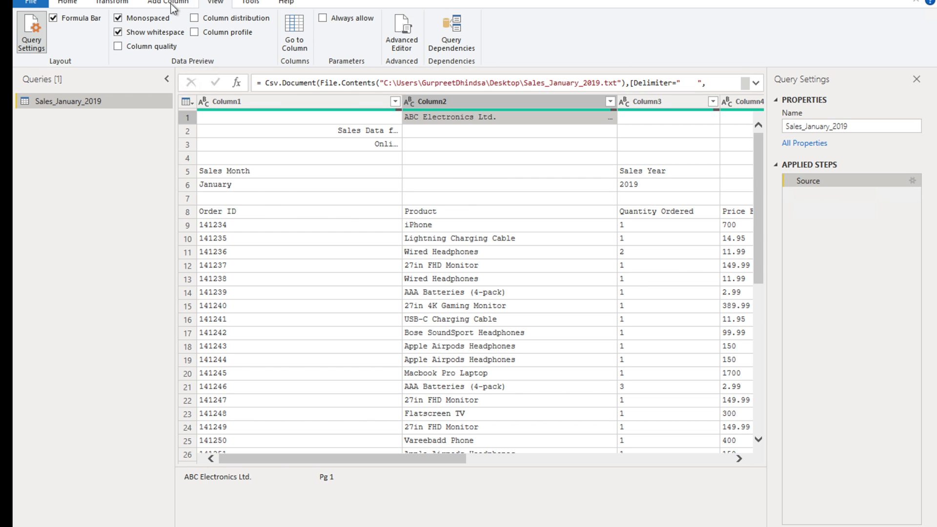
pyautogui.click(69, 3)
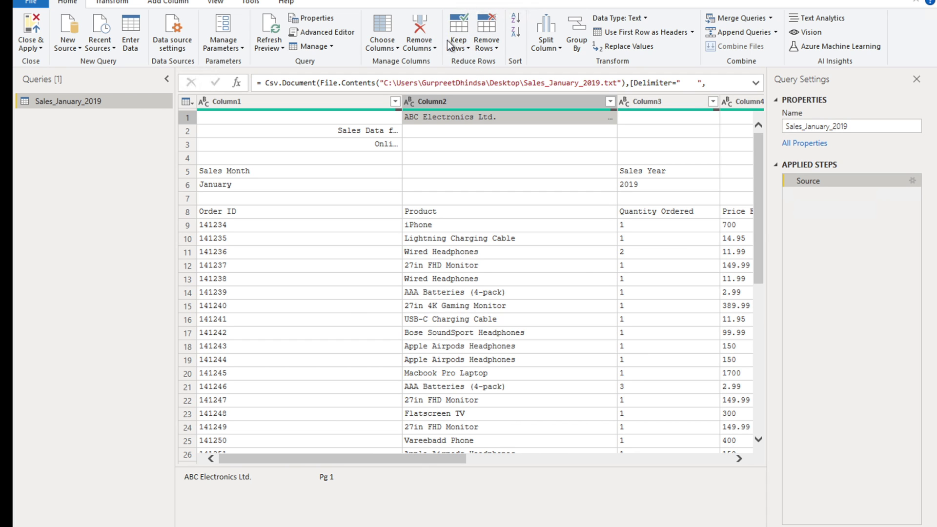
pyautogui.click(492, 52)
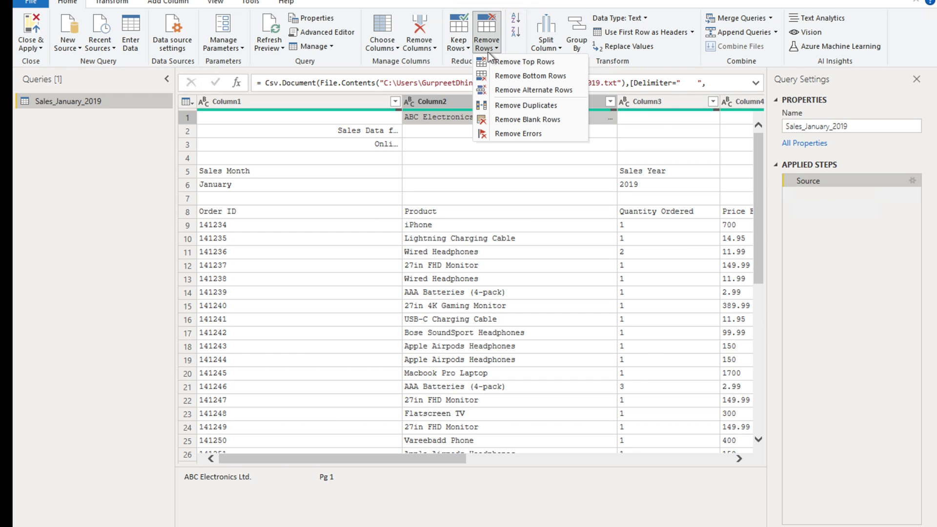
pyautogui.click(521, 63)
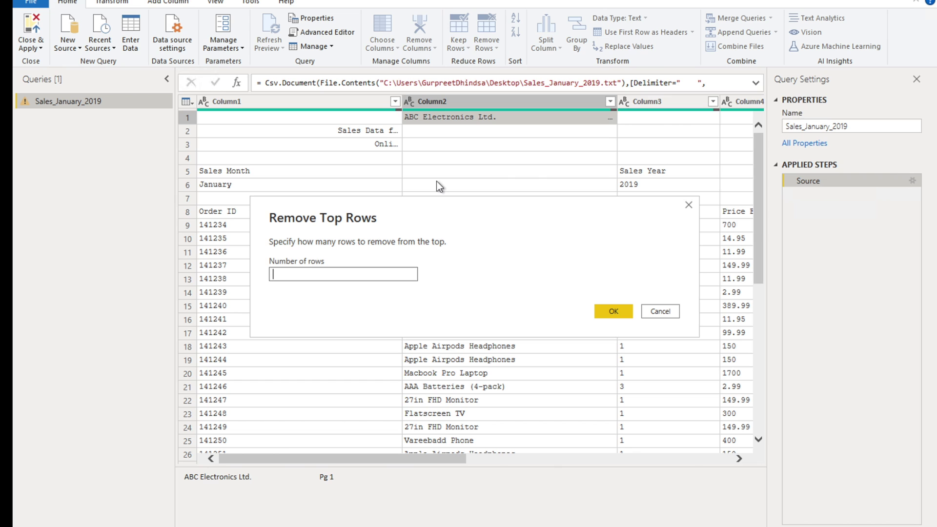
pyautogui.write('7')
pyautogui.click(622, 311)
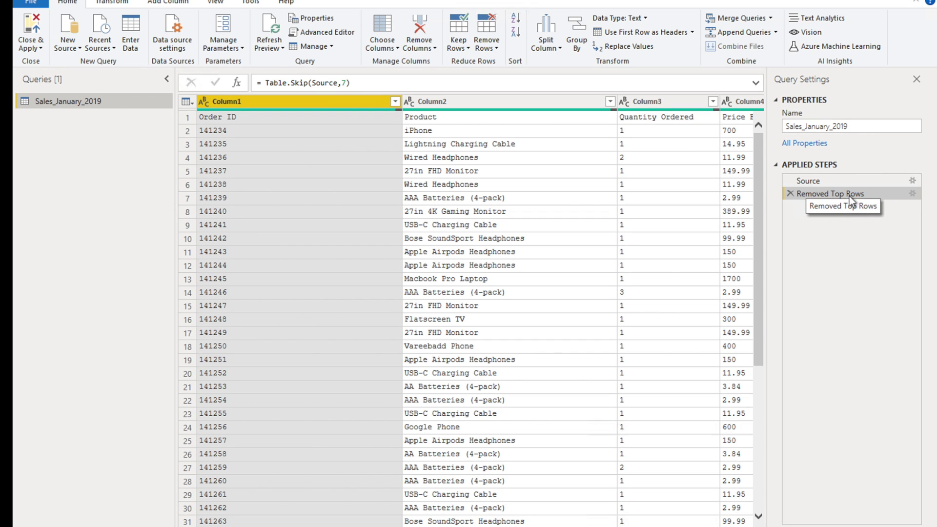
# Review the settings of the Removed Top Rows applied step and close them without changing the number of rows
pyautogui.click(913, 194)
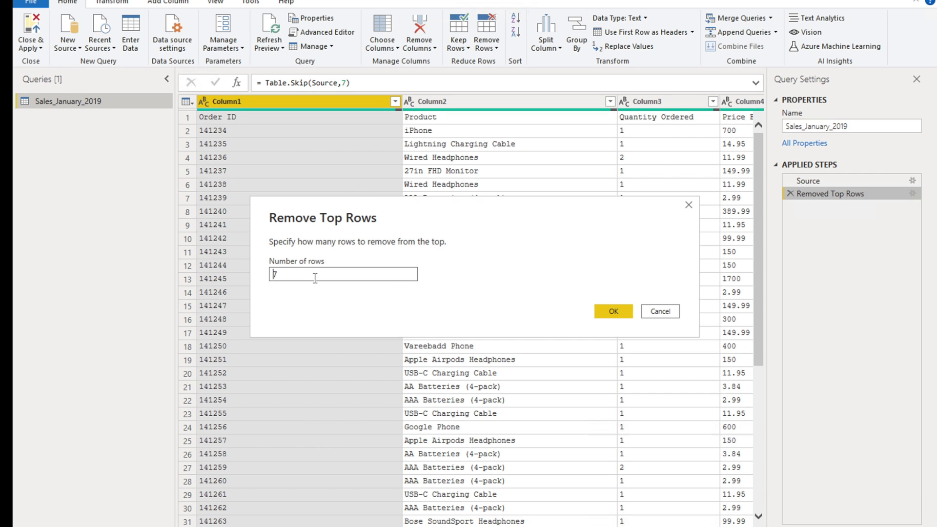
pyautogui.click(297, 272)
pyautogui.click(688, 205)
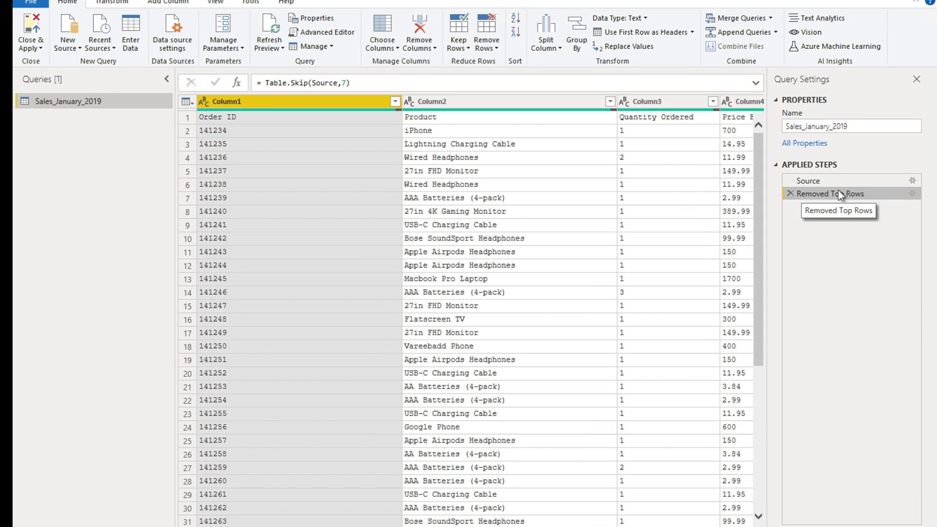
pyautogui.click(901, 182)
pyautogui.click(901, 193)
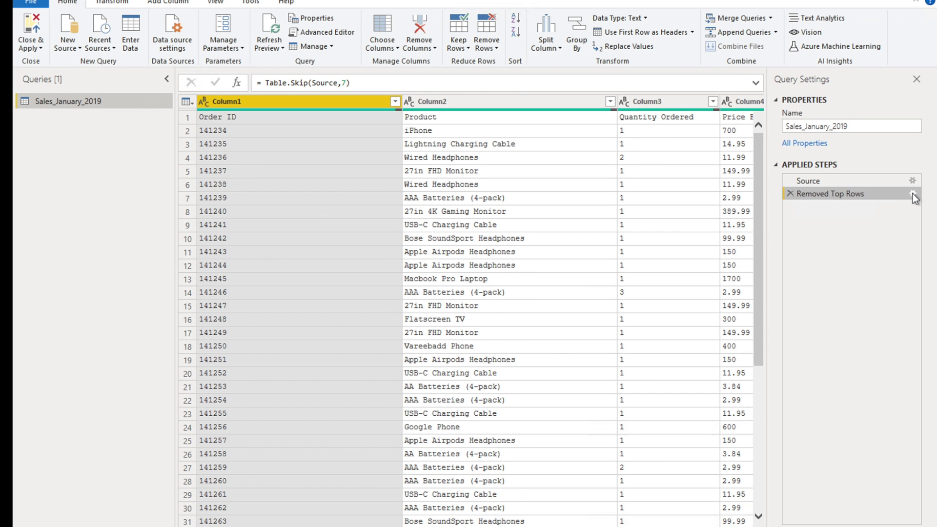
pyautogui.click(913, 194)
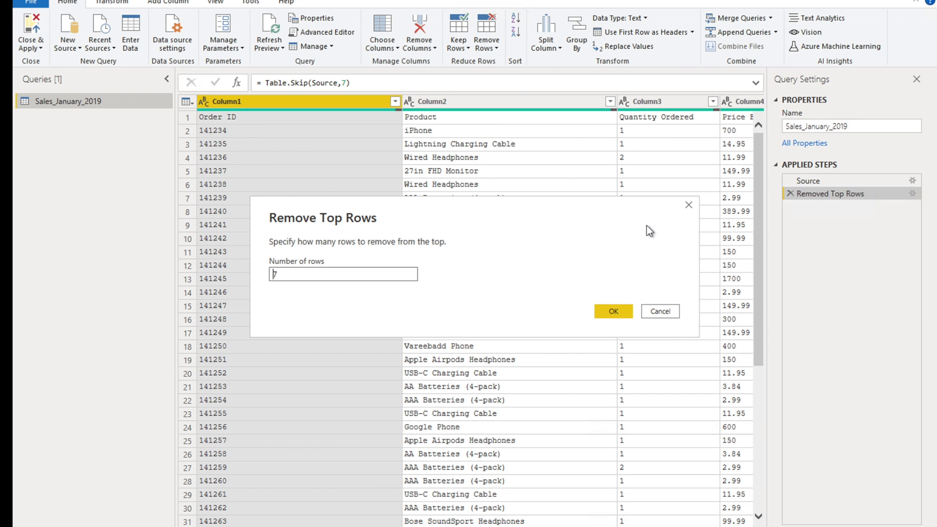
pyautogui.click(688, 206)
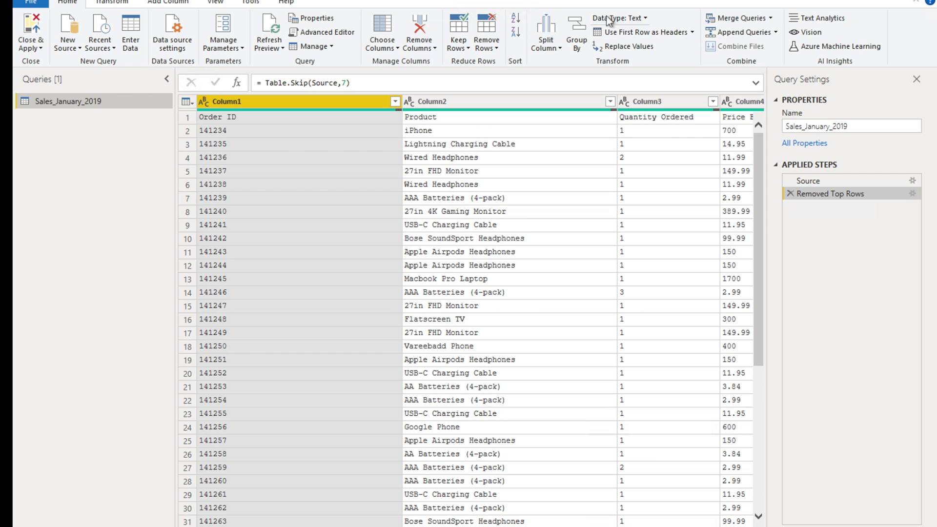
# Promote the first row to headers, check the column types, and delete the automatically added Changed Type step
pyautogui.click(647, 34)
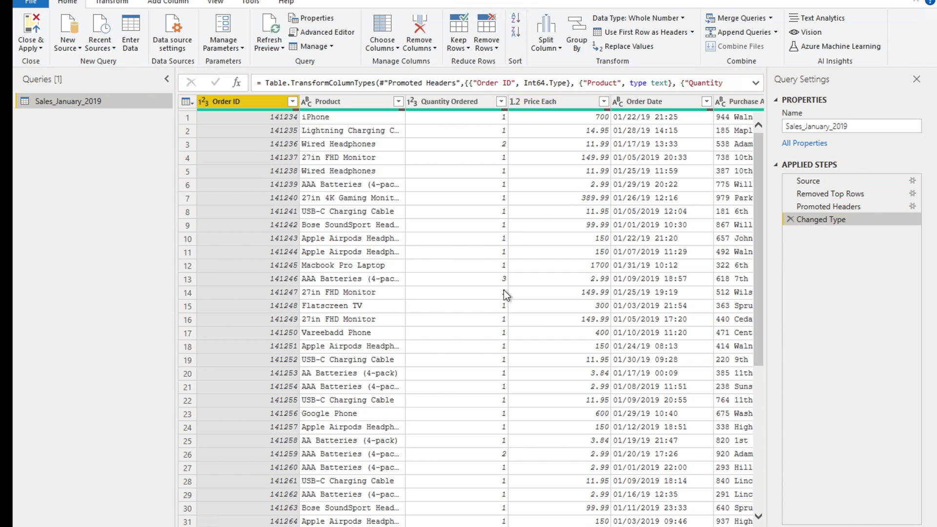
pyautogui.moveTo(503, 523); pyautogui.dragTo(688, 525)
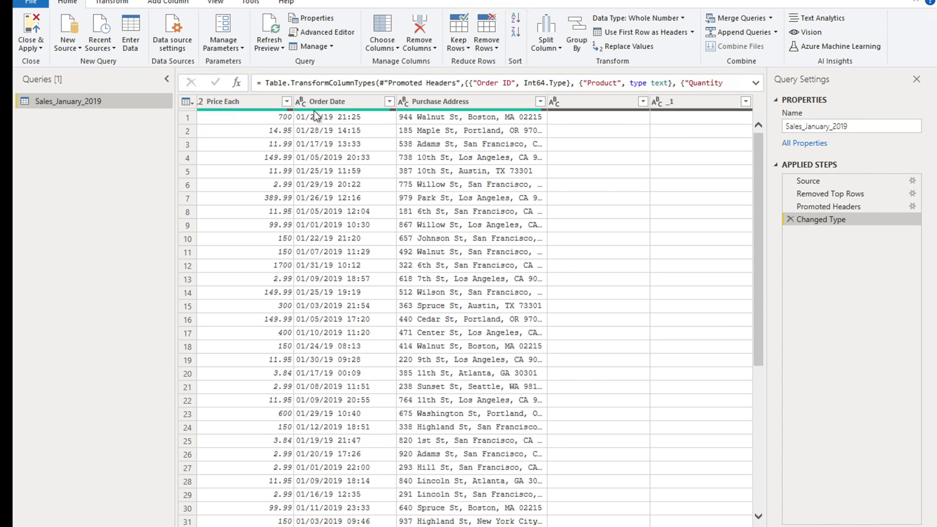
pyautogui.hscroll(-2, 343, 271)
pyautogui.hscroll(-1, 346, 276)
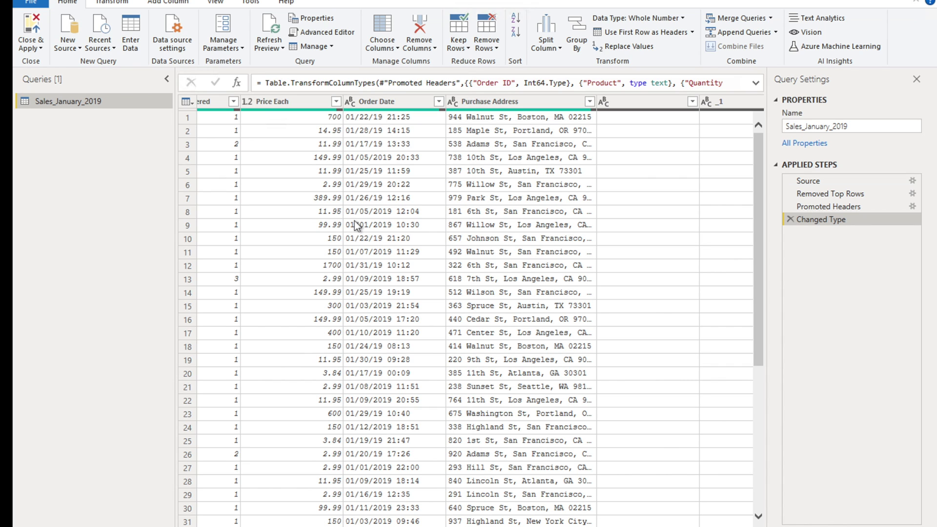
pyautogui.hscroll(-3, 410, 198)
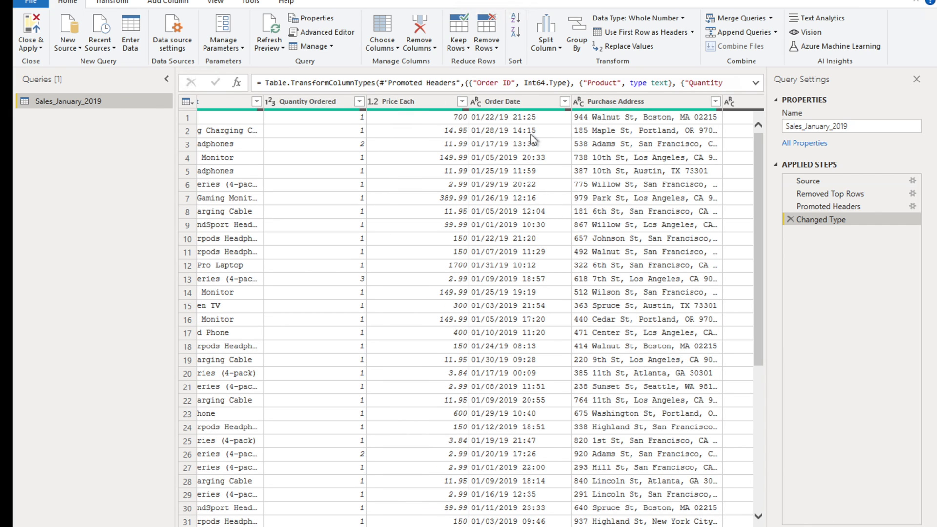
pyautogui.click(791, 220)
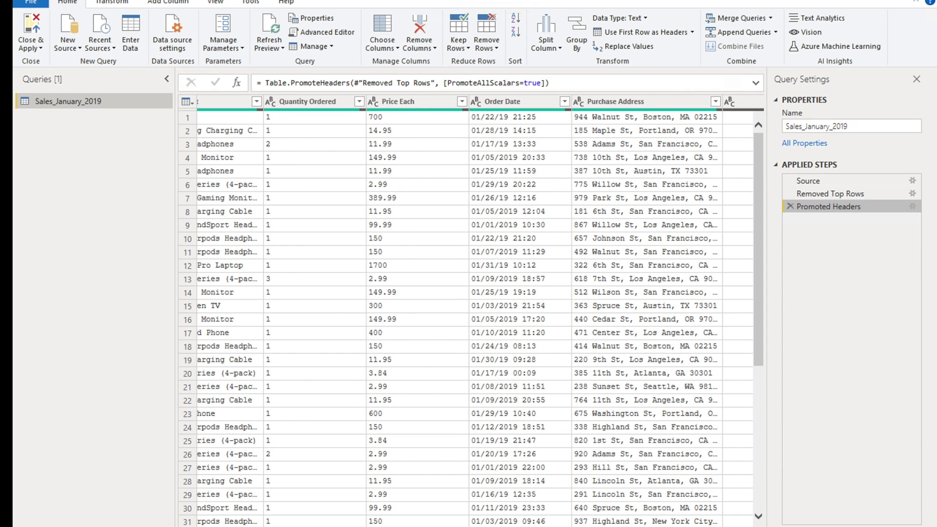
# Remove all blank rows from the sales table
pyautogui.hscroll(-5, 283, 513)
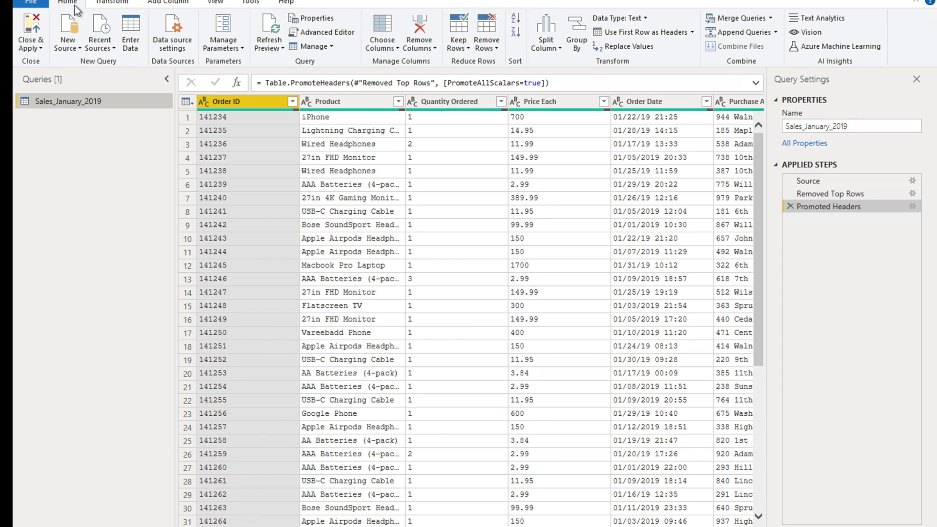
pyautogui.click(491, 48)
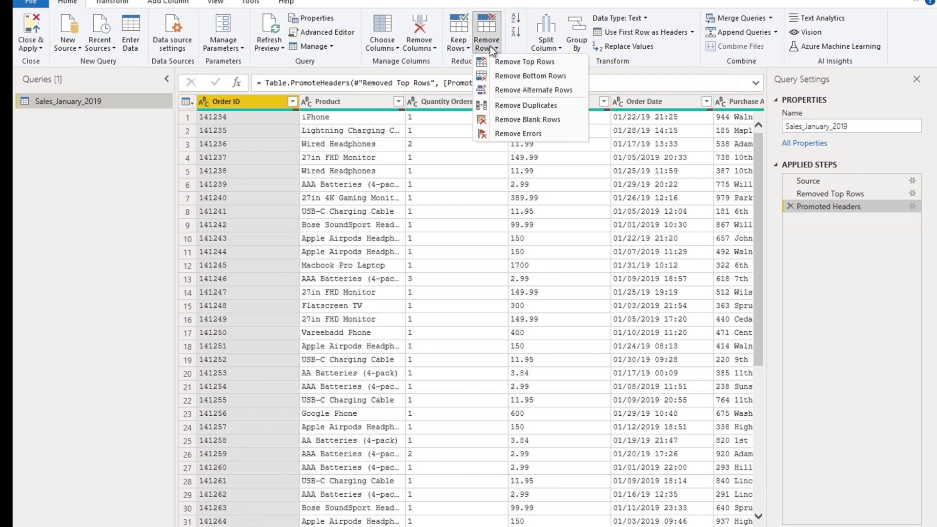
pyautogui.click(519, 119)
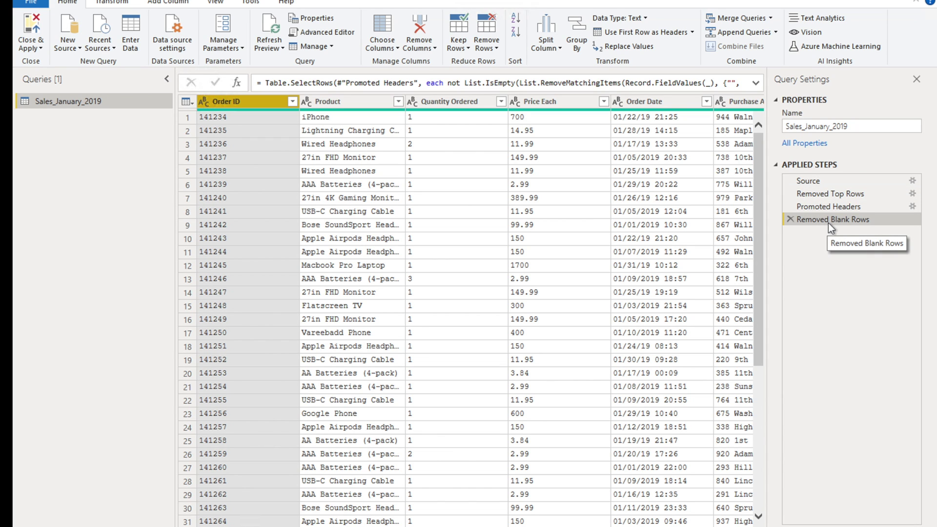
# Examine the filter values of the Order ID and Quantity Ordered columns for leftover non-data entries, loading the full quantity list
pyautogui.click(292, 101)
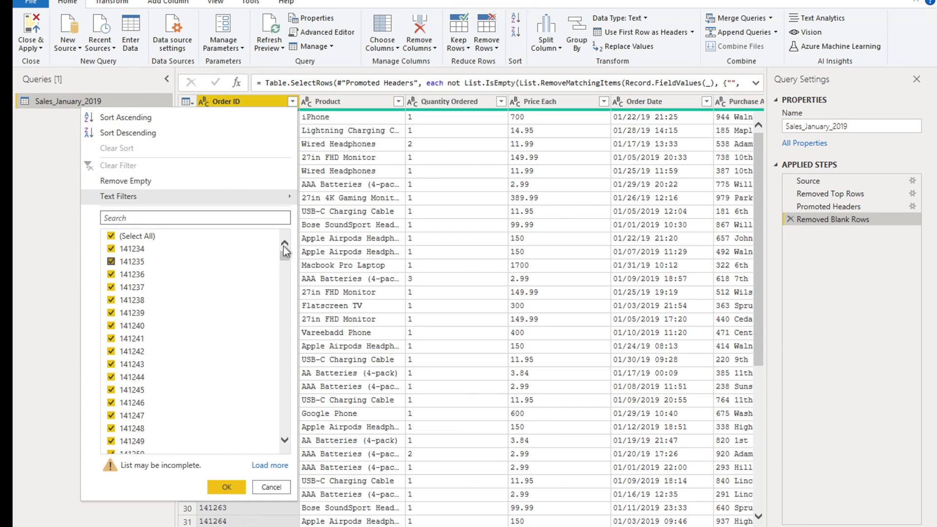
pyautogui.moveTo(285, 254); pyautogui.dragTo(279, 427)
pyautogui.click(271, 487)
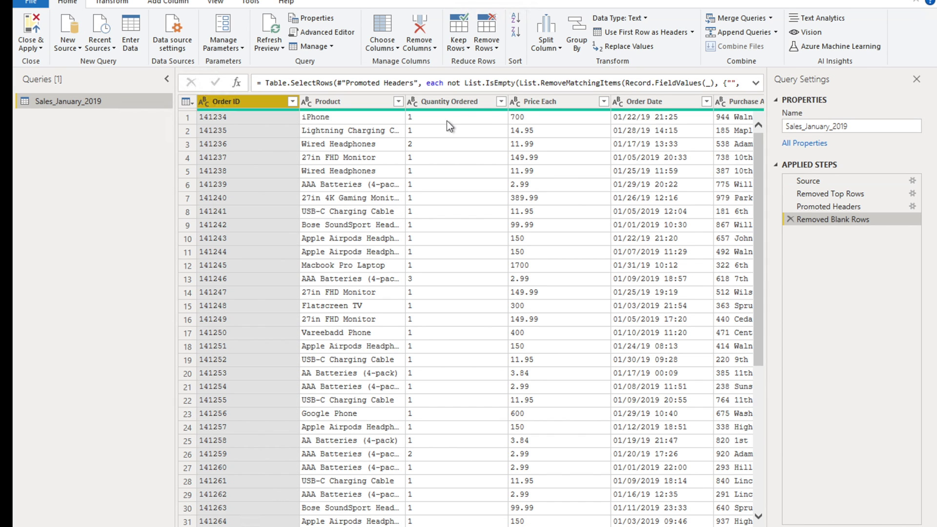
pyautogui.click(502, 101)
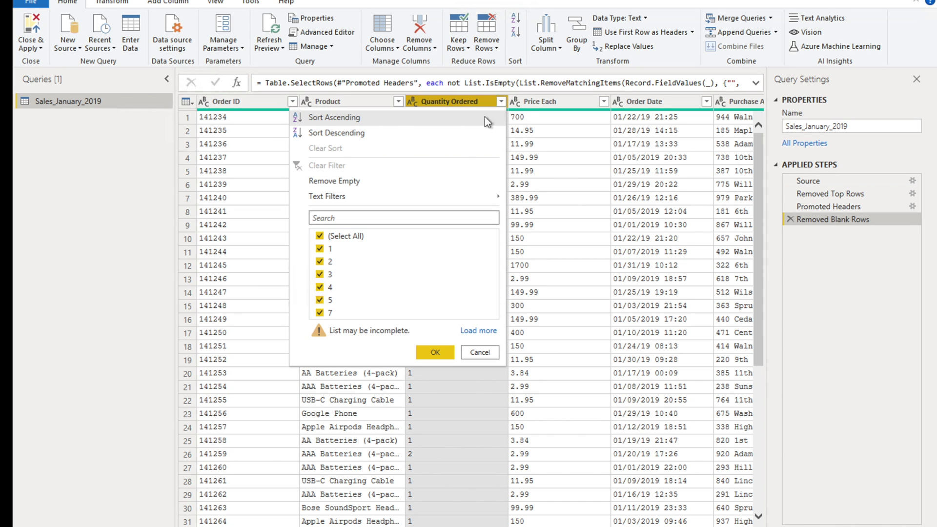
pyautogui.click(478, 331)
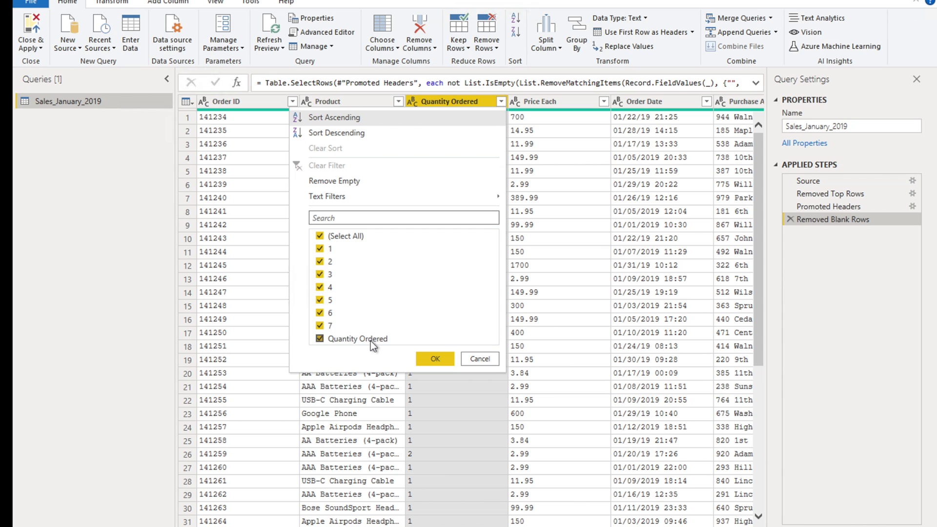
pyautogui.click(488, 359)
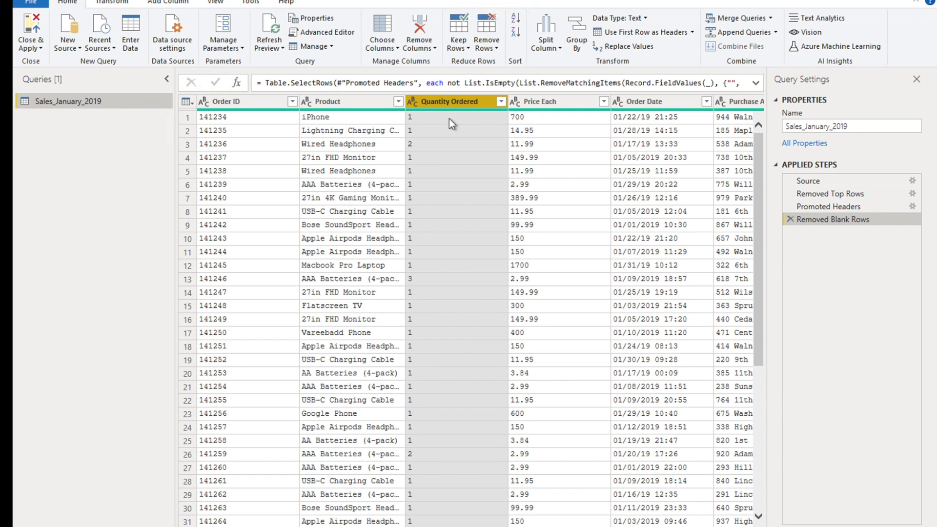
# Filter the Quantity Ordered column to exclude rows containing the repeated heading text "Quantity Ordered"
pyautogui.click(501, 102)
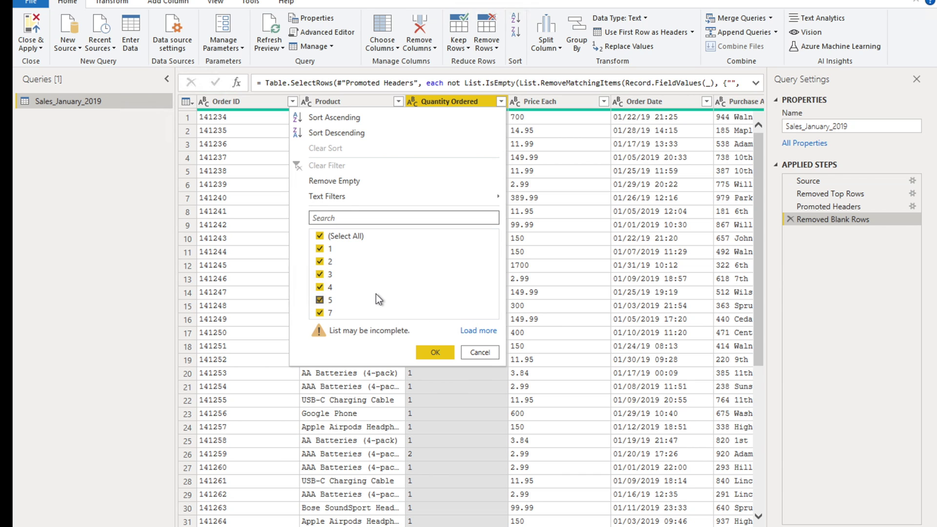
pyautogui.click(478, 331)
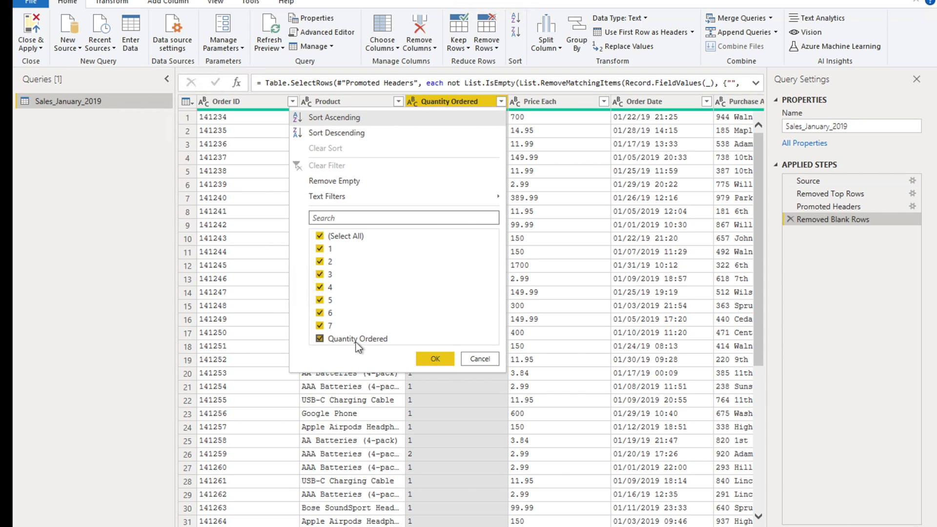
pyautogui.click(319, 339)
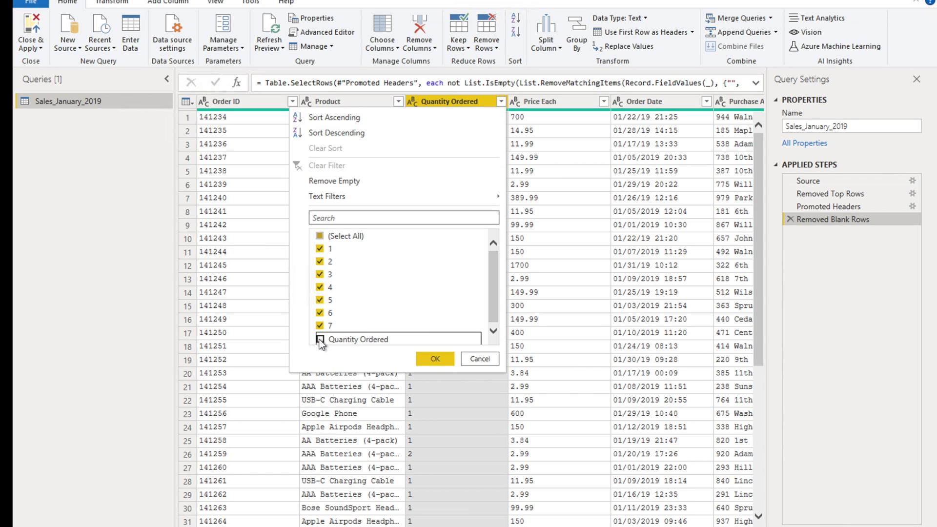
pyautogui.click(434, 360)
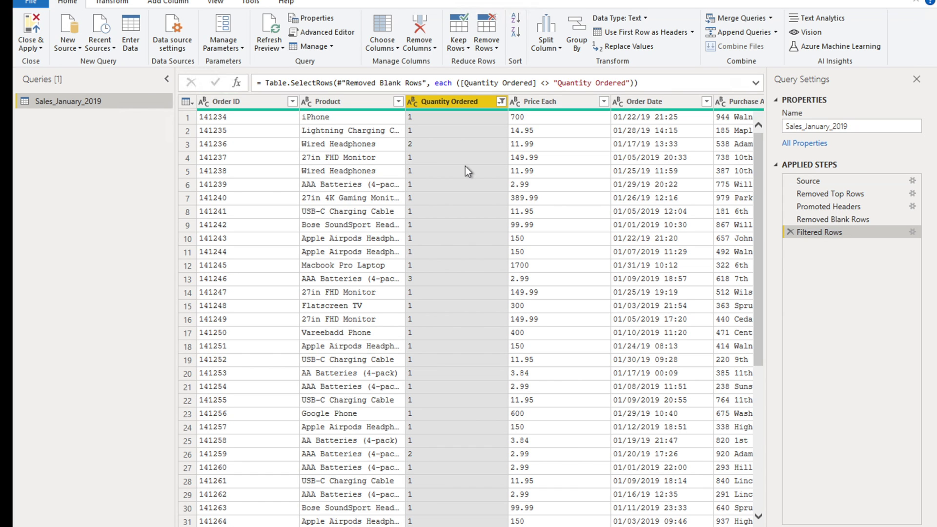
# Try removing the two empty columns after Purchase Address, and delete the resulting column-removal step from the query
pyautogui.moveTo(458, 526); pyautogui.dragTo(722, 526)
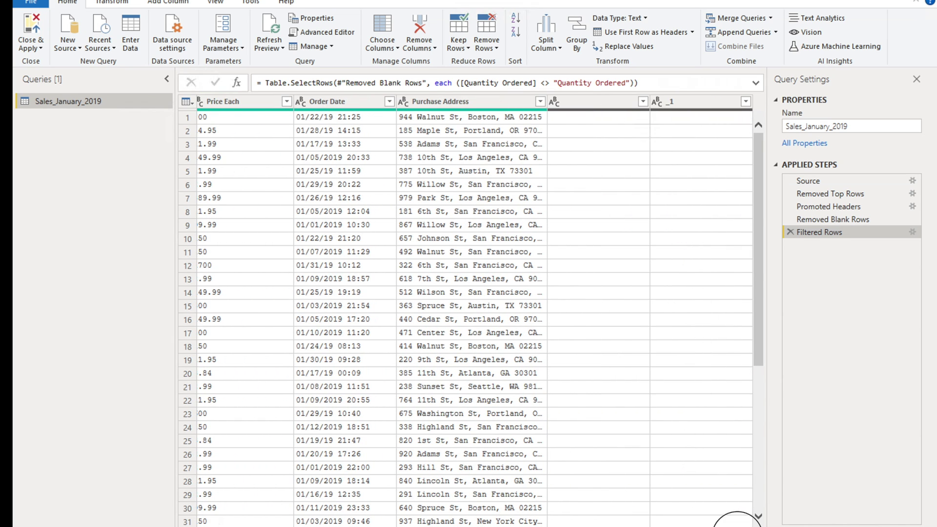
pyautogui.click(593, 104)
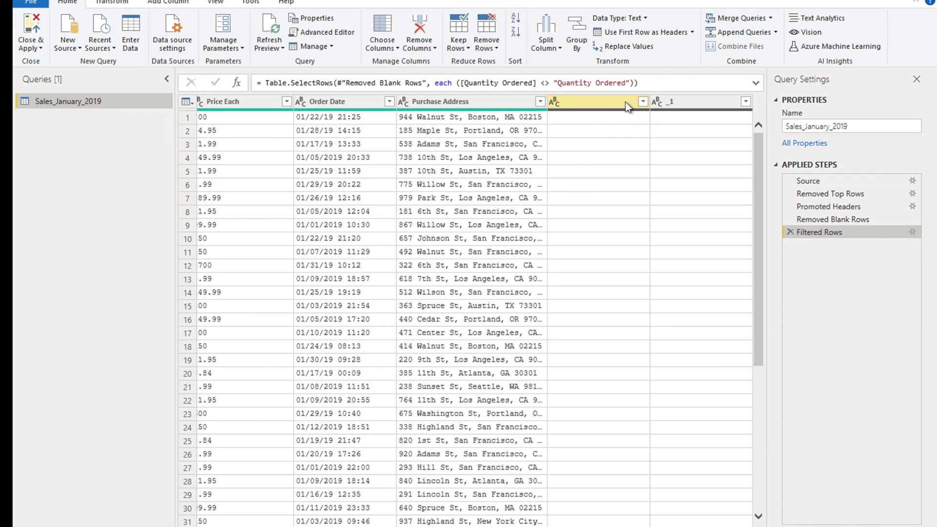
pyautogui.click(585, 104)
pyautogui.keyDown('ctrl'); pyautogui.click(691, 101); pyautogui.keyUp('ctrl')
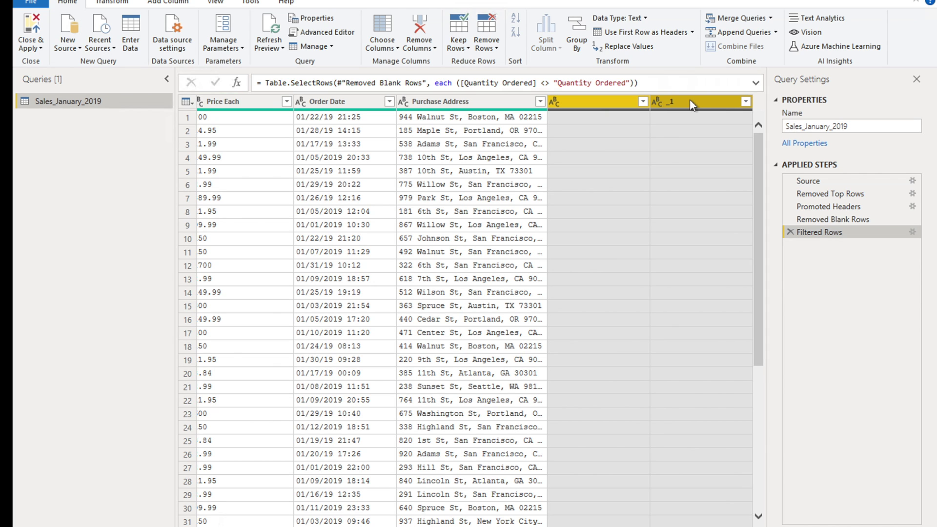
pyautogui.rightClick(691, 102)
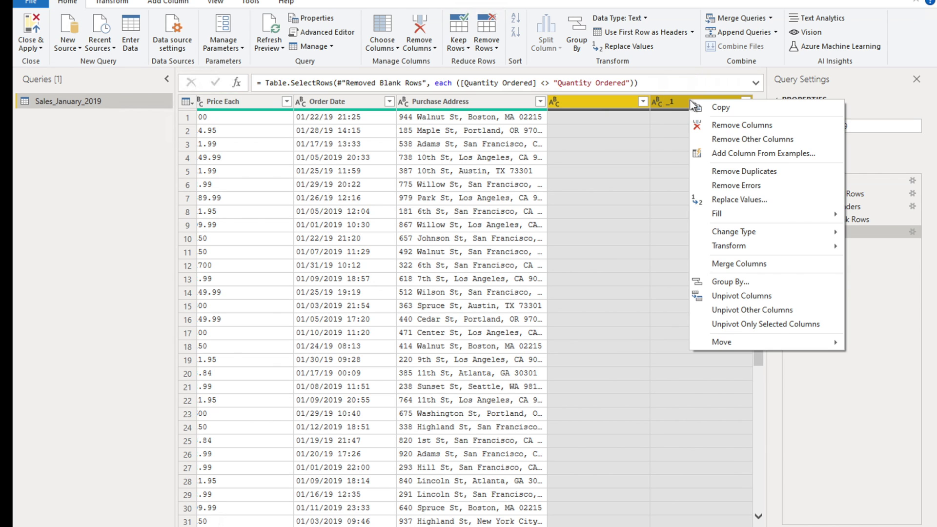
pyautogui.click(733, 125)
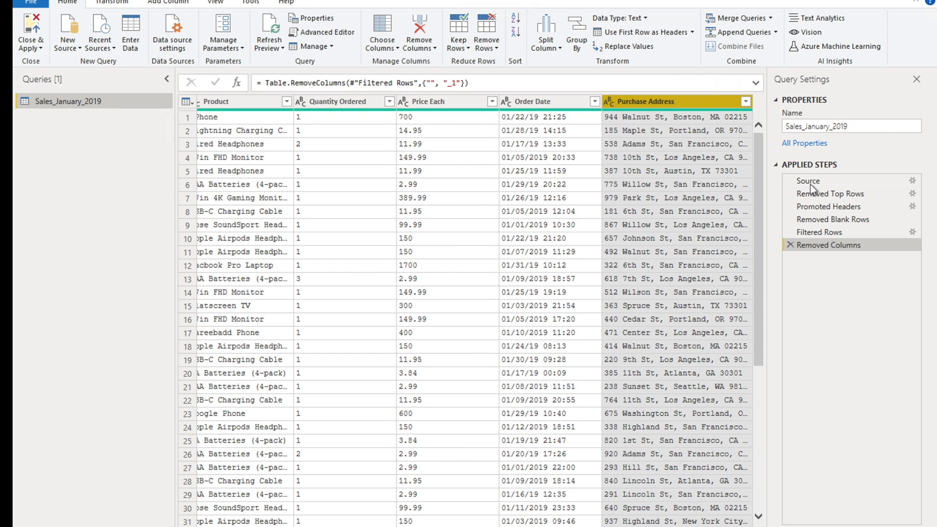
pyautogui.click(791, 245)
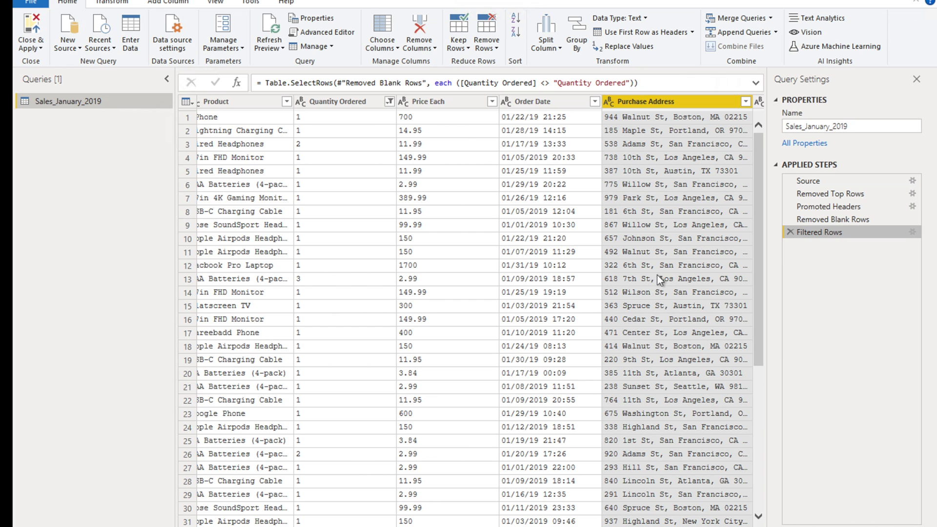
# Try removing all columns other than those selected in reverse order from Purchase Address back to Order ID
pyautogui.moveTo(581, 526); pyautogui.dragTo(717, 526)
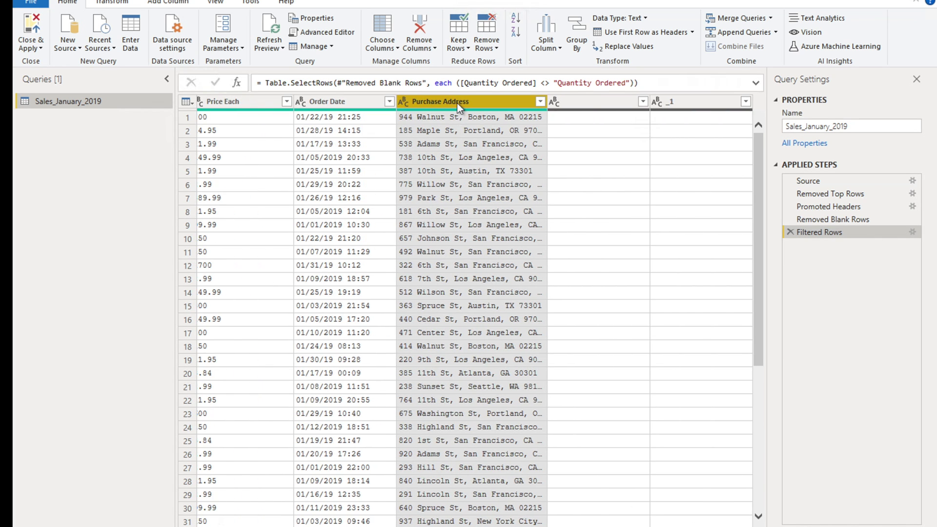
pyautogui.moveTo(503, 521); pyautogui.dragTo(665, 512)
pyautogui.moveTo(535, 521); pyautogui.dragTo(255, 521)
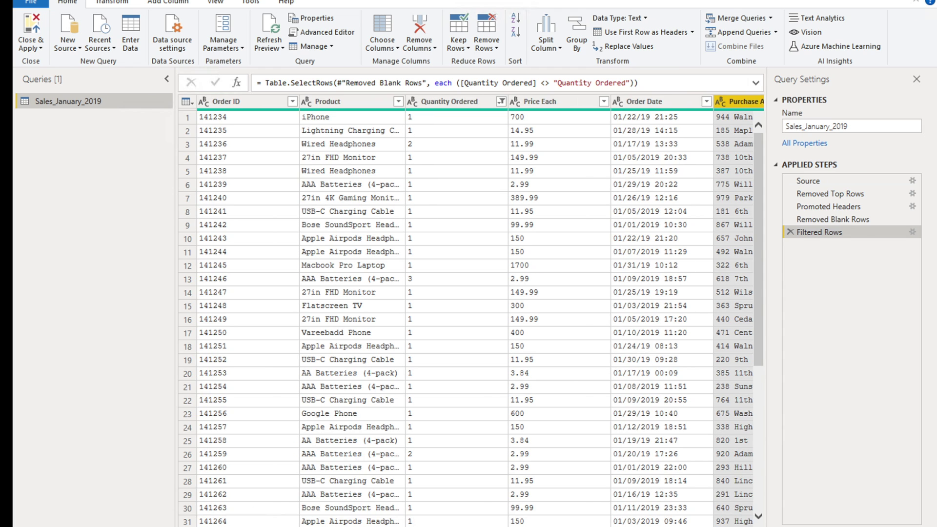
pyautogui.click(740, 102)
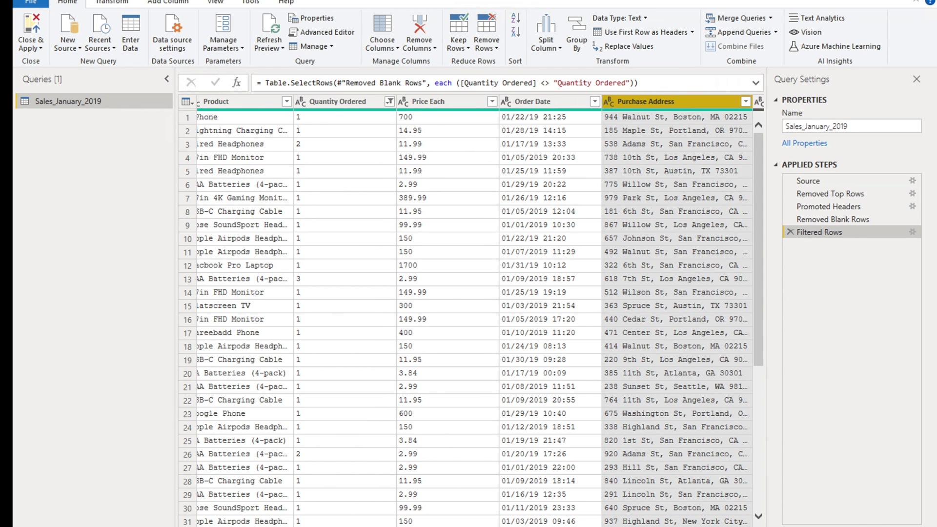
pyautogui.moveTo(510, 519); pyautogui.dragTo(314, 519)
pyautogui.keyDown('ctrl'); pyautogui.click(238, 102); pyautogui.keyUp('ctrl')
pyautogui.keyDown('shift'); pyautogui.click(239, 101); pyautogui.keyUp('shift')
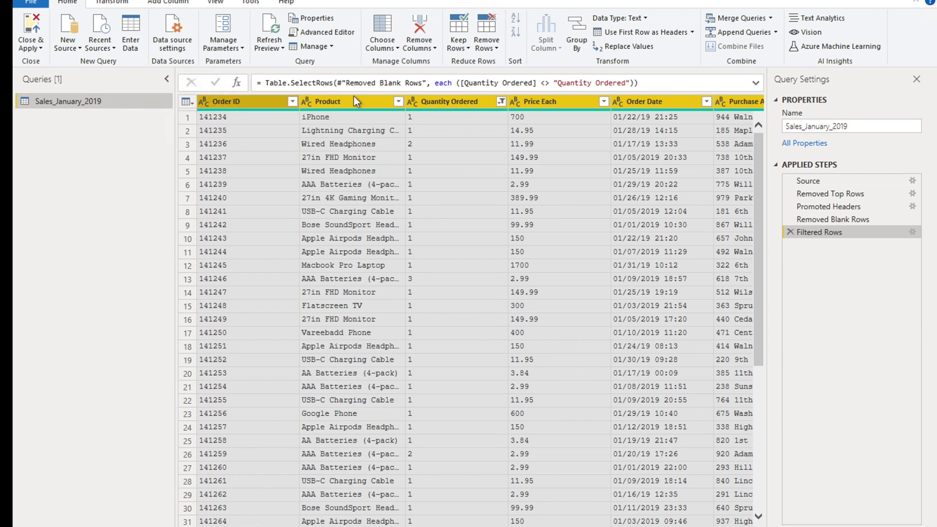
pyautogui.rightClick(441, 103)
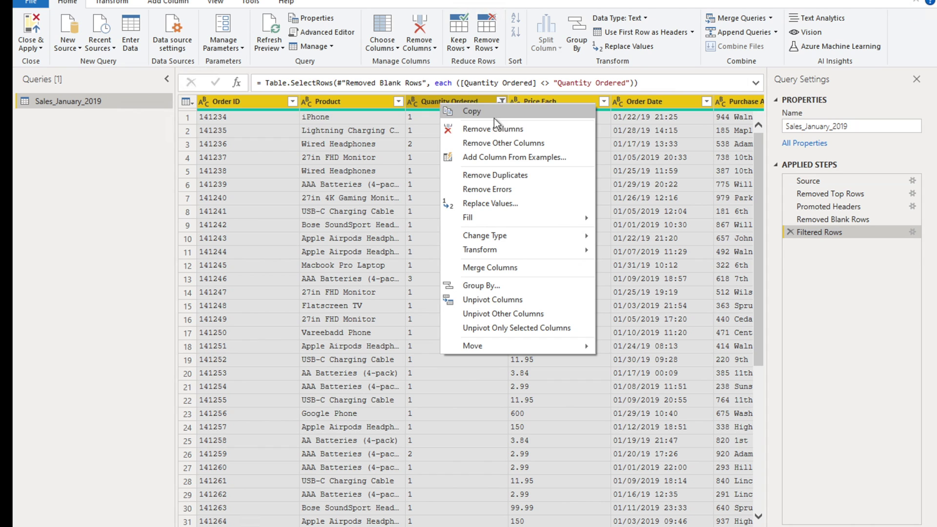
pyautogui.click(516, 144)
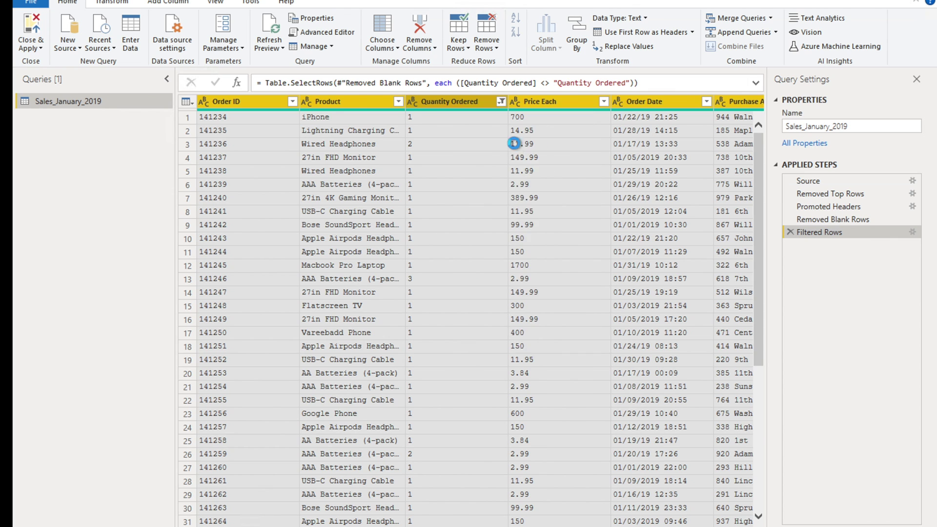
# Inspect the column order and delete the Removed Other Columns step from the query
pyautogui.moveTo(507, 520); pyautogui.dragTo(722, 517)
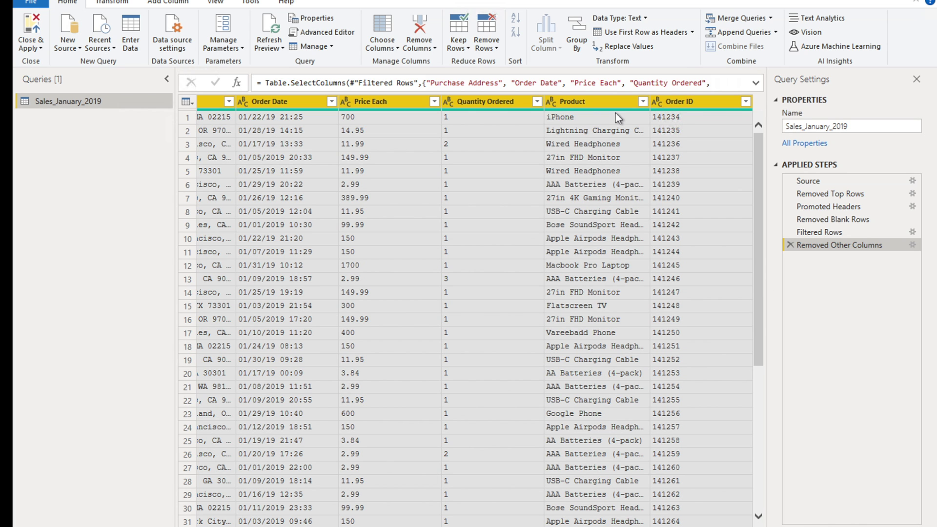
pyautogui.moveTo(503, 520); pyautogui.dragTo(711, 518)
pyautogui.click(791, 245)
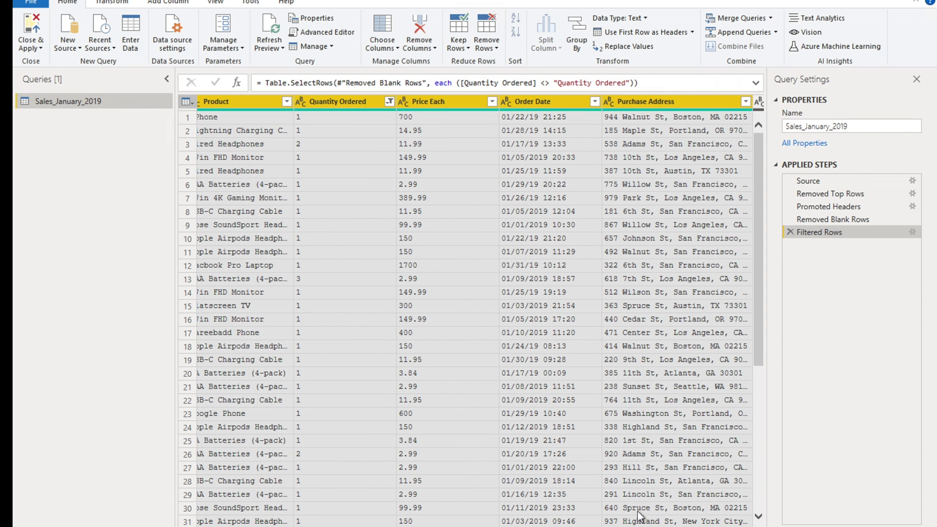
# Select the columns in order from Order ID through Purchase Address and remove all other columns
pyautogui.moveTo(639, 522); pyautogui.dragTo(746, 525)
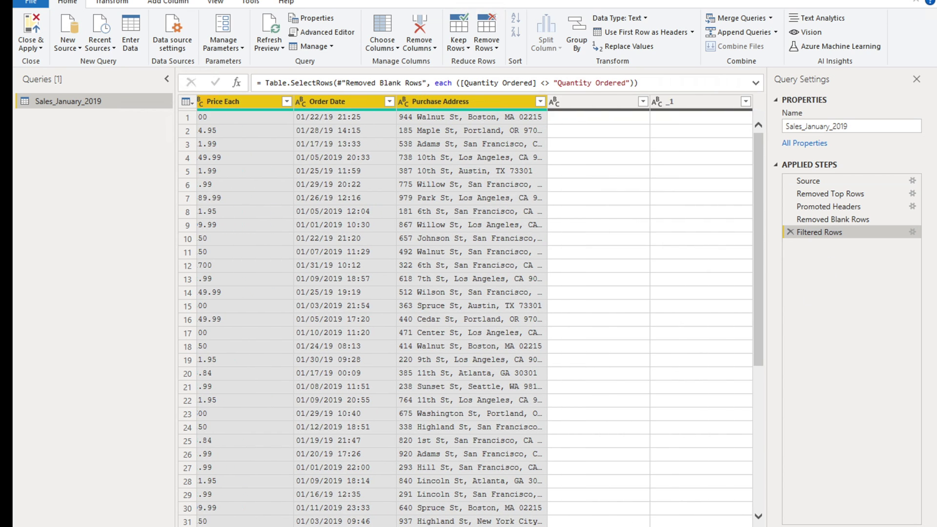
pyautogui.moveTo(603, 518); pyautogui.dragTo(464, 520)
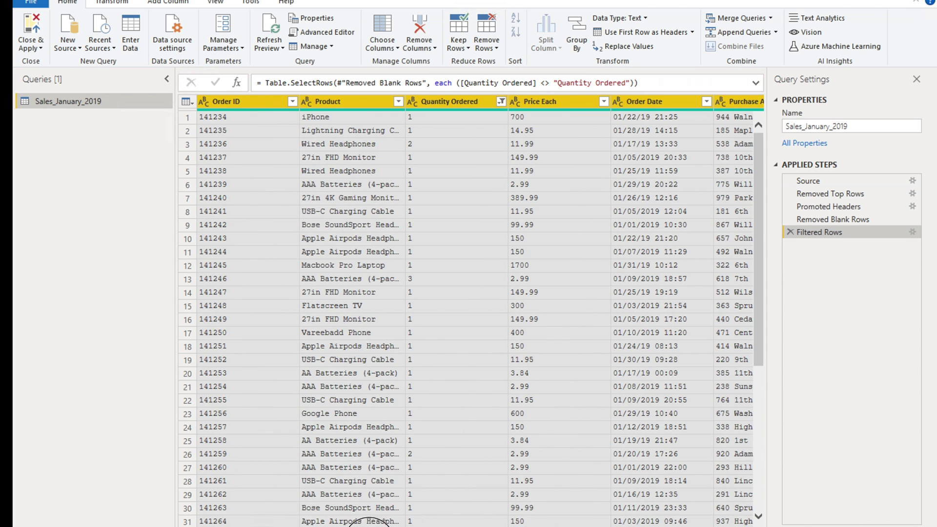
pyautogui.click(264, 212)
pyautogui.click(244, 101)
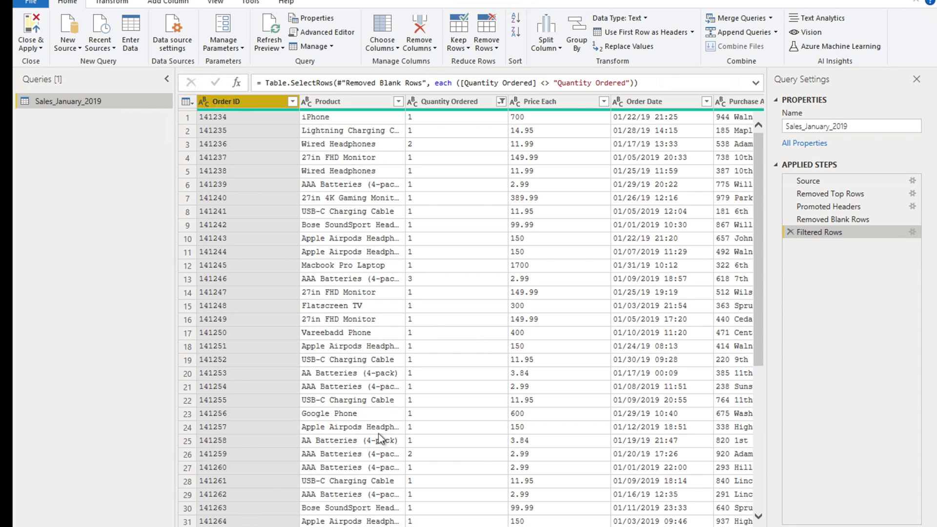
pyautogui.moveTo(418, 518); pyautogui.dragTo(633, 518)
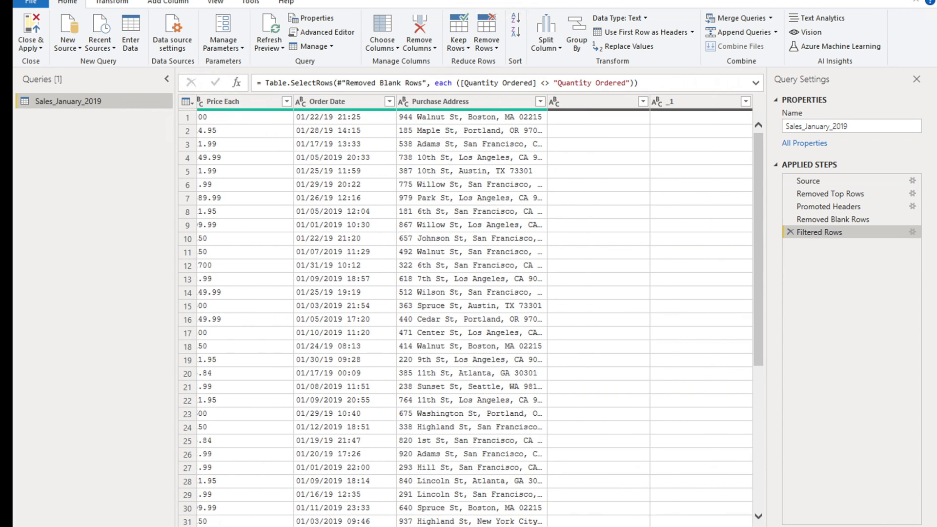
pyautogui.keyDown('shift'); pyautogui.click(461, 101); pyautogui.keyUp('shift')
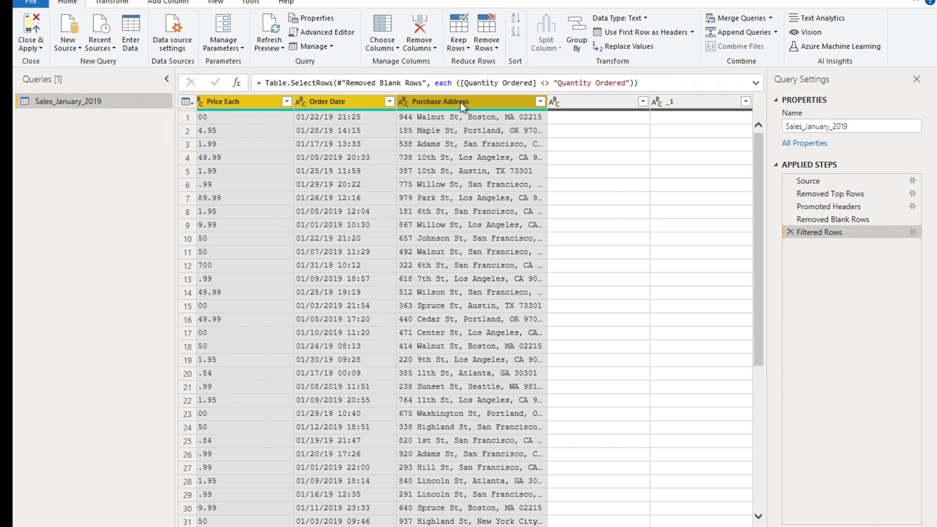
pyautogui.rightClick(461, 102)
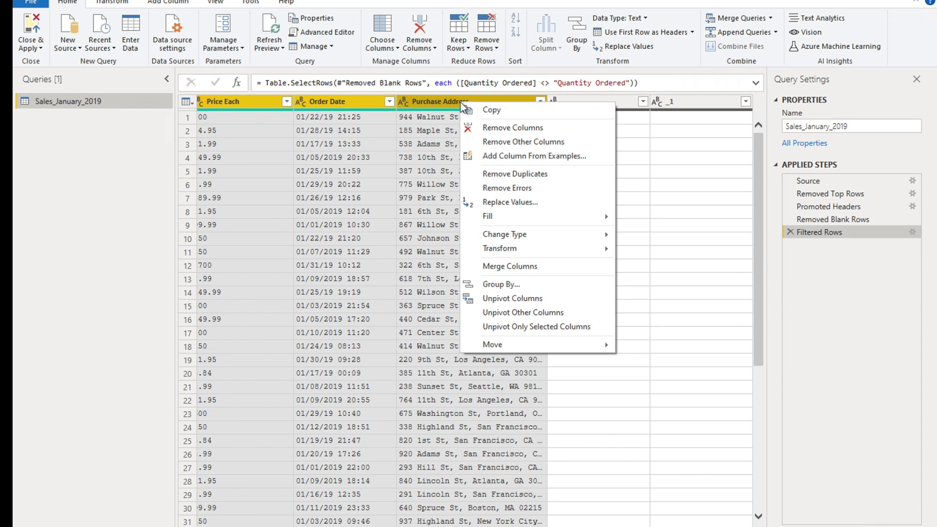
pyautogui.click(520, 142)
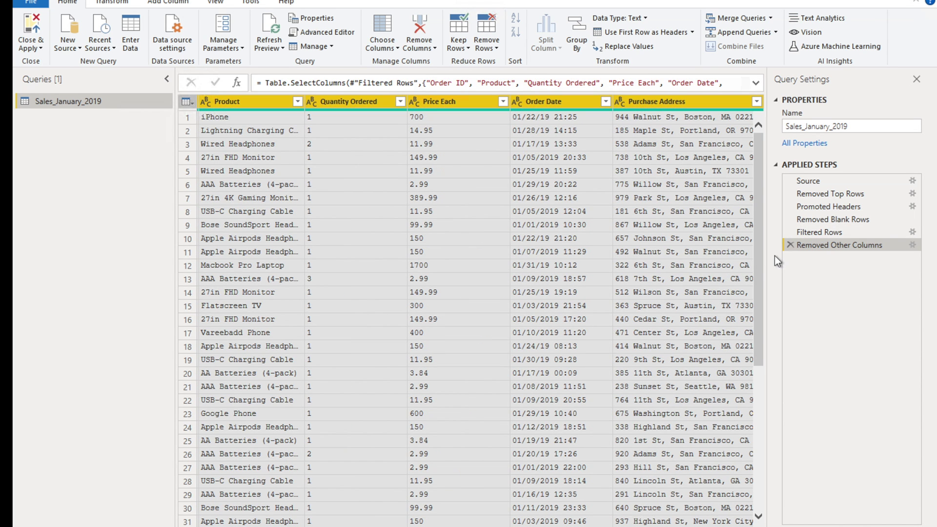
# Check the remaining columns, try the Whole Number type on Order ID, and delete the resulting Changed Type step
pyautogui.moveTo(505, 526); pyautogui.dragTo(719, 526)
pyautogui.moveTo(616, 525); pyautogui.dragTo(376, 525)
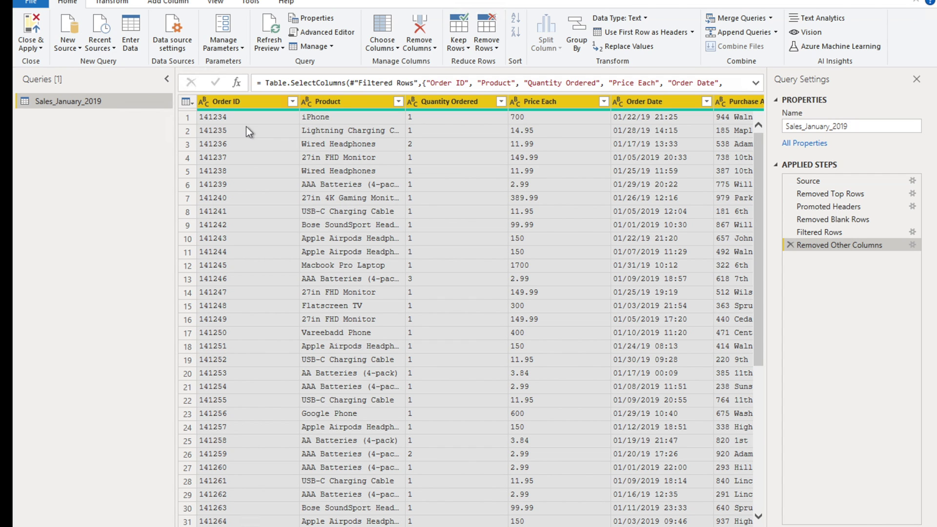
pyautogui.click(206, 102)
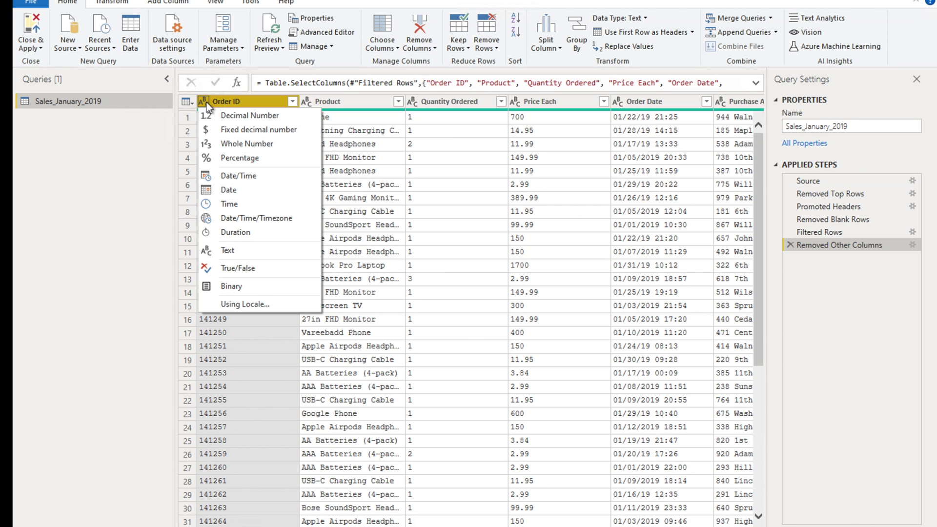
pyautogui.click(242, 144)
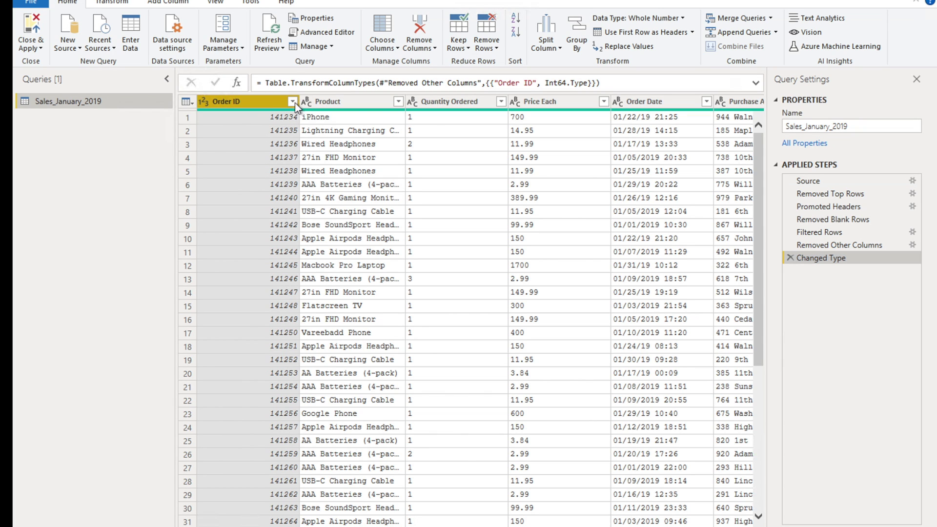
pyautogui.click(791, 257)
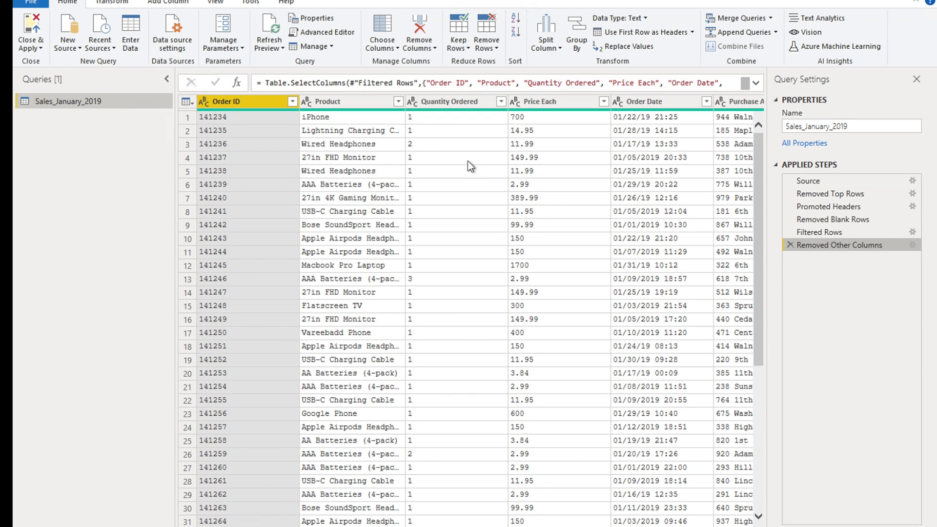
# Set the Order ID column's data type to Whole Number and check the Product column's type
pyautogui.click(205, 103)
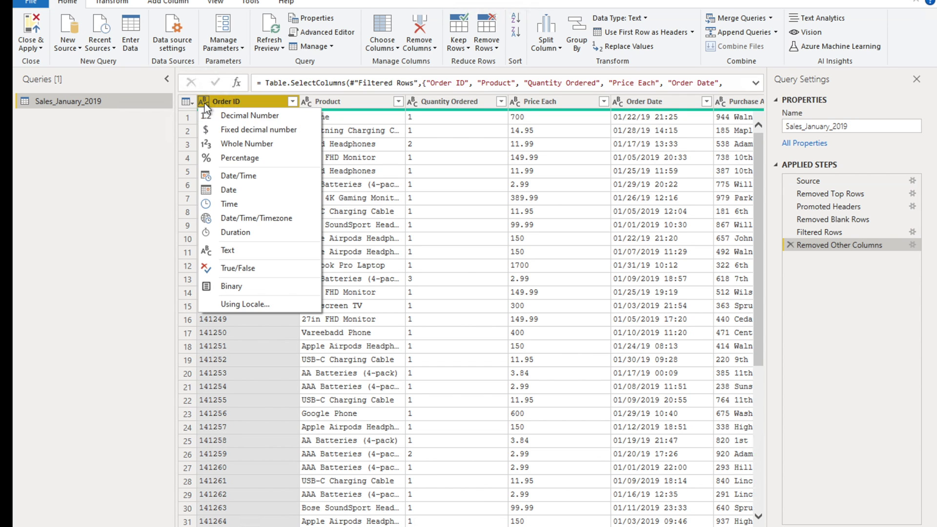
pyautogui.click(233, 139)
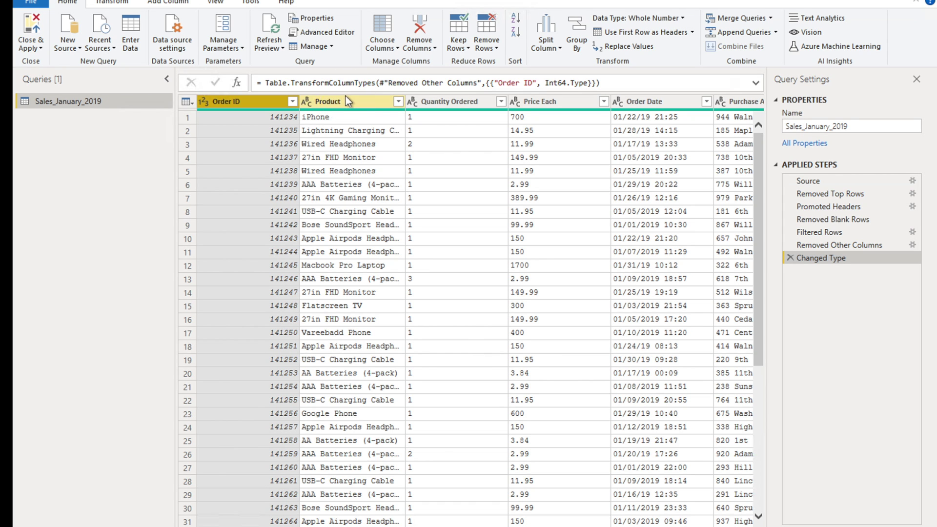
pyautogui.click(313, 102)
pyautogui.click(307, 100)
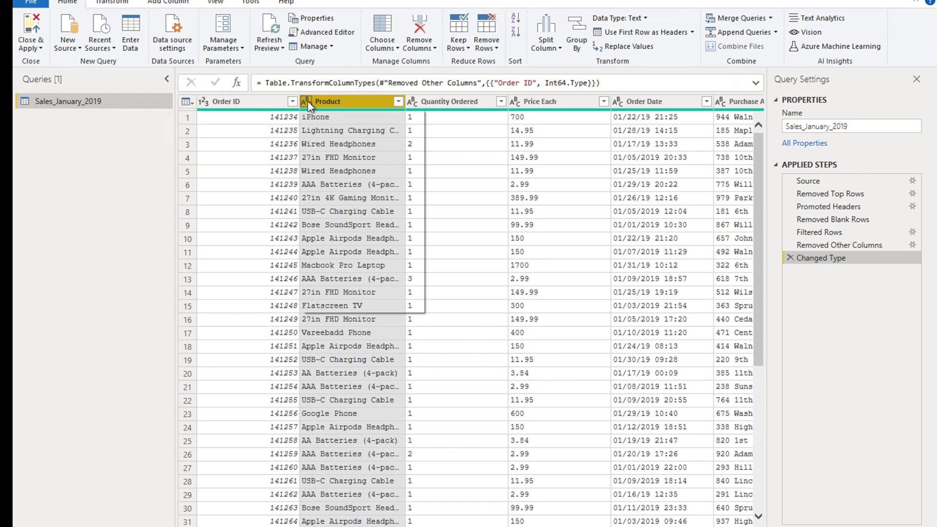
# Set the Quantity Ordered column's data type to Whole Number
pyautogui.click(440, 101)
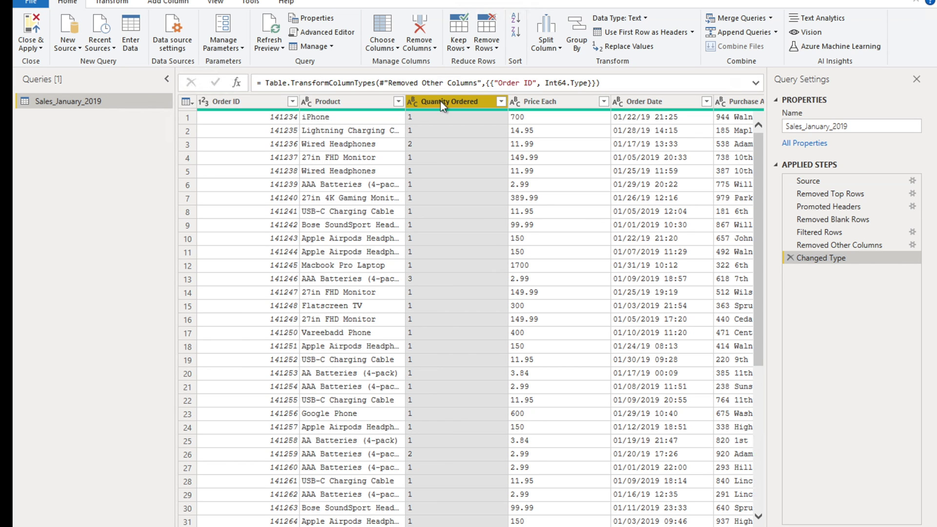
pyautogui.click(413, 102)
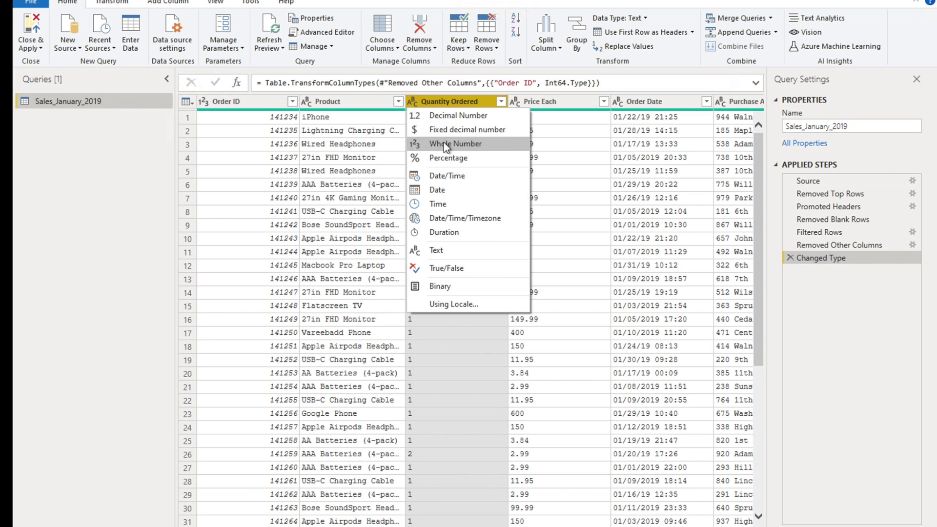
pyautogui.click(444, 143)
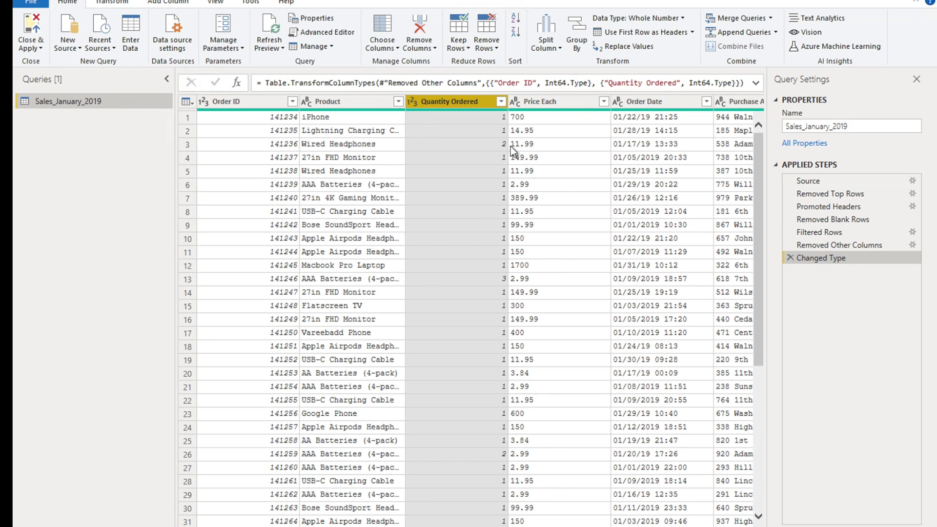
# Set the Price Each column's data type to Fixed decimal number and open its list of filter values
pyautogui.click(578, 104)
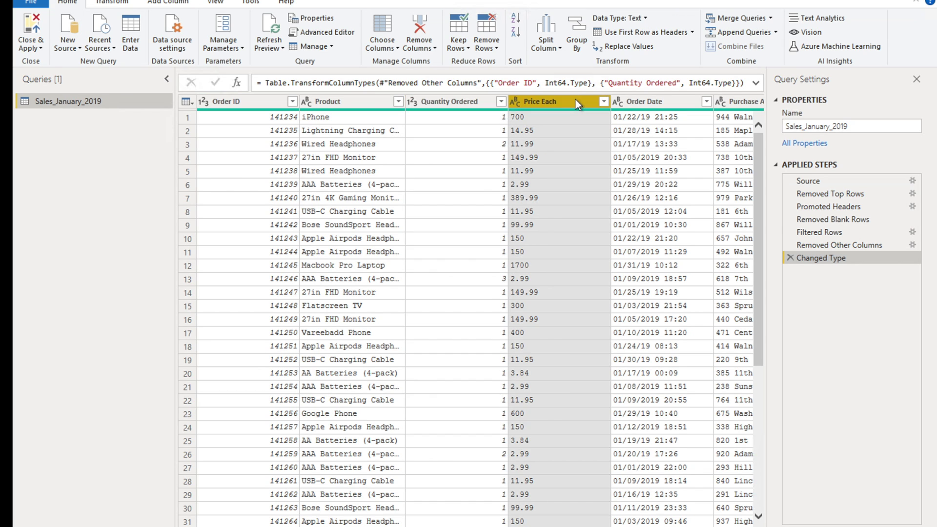
pyautogui.click(515, 102)
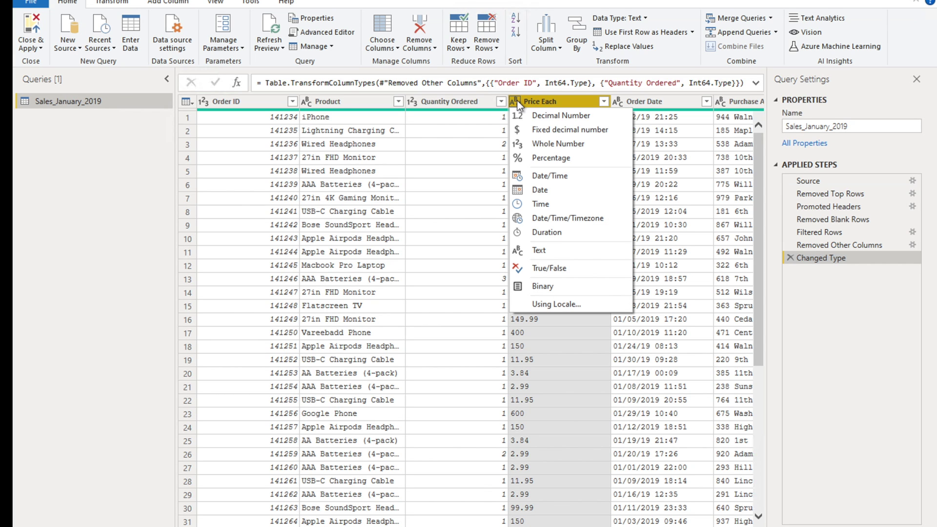
pyautogui.click(549, 130)
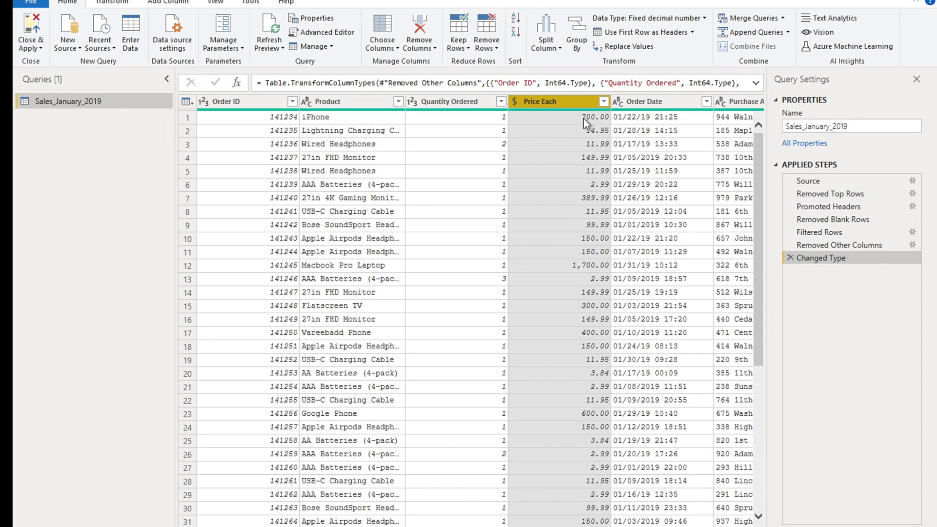
pyautogui.click(604, 102)
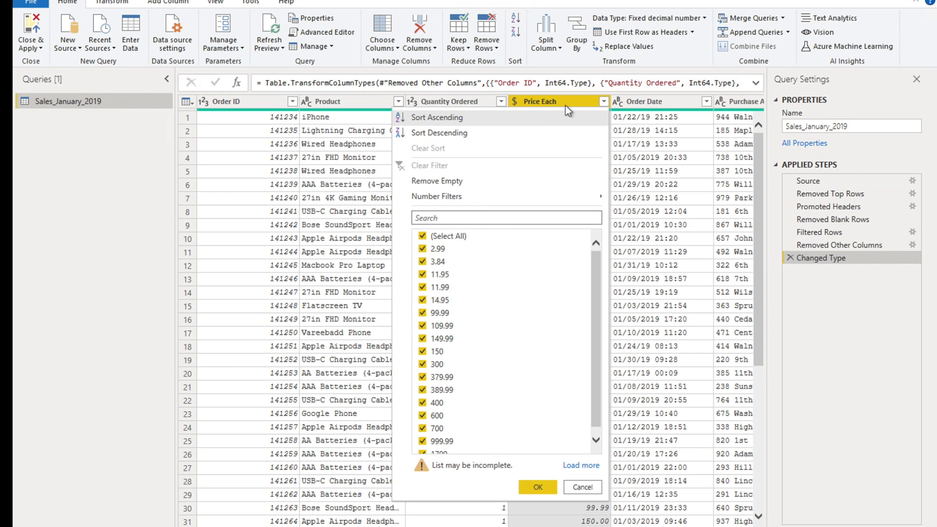
# Close the Price Each filter list and check the data type options for that column
pyautogui.click(604, 102)
pyautogui.click(516, 101)
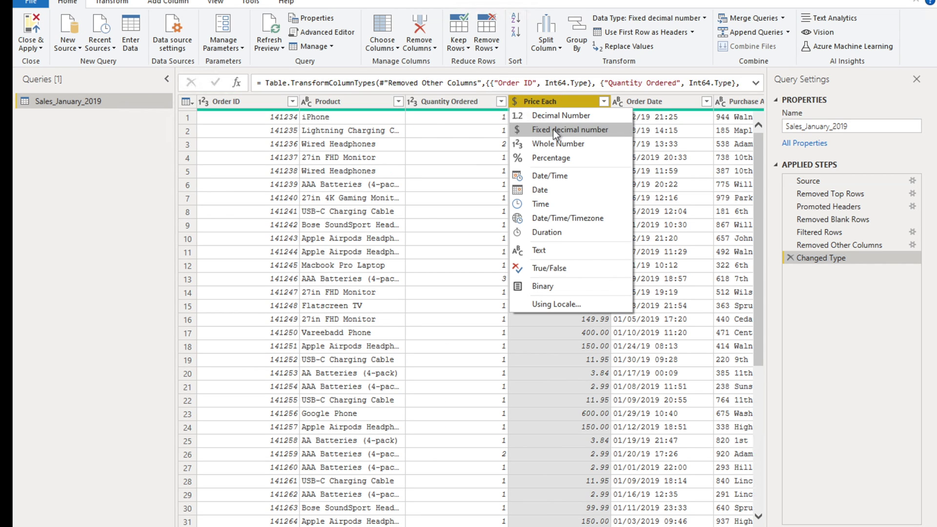
pyautogui.click(572, 103)
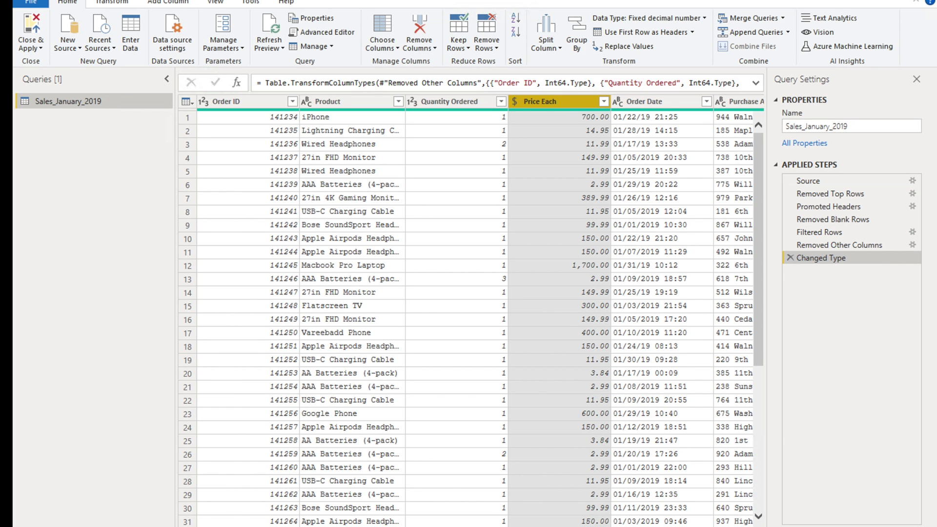
# Try to set the Order Date column's data type to Date/Time directly
pyautogui.hscroll(3, 488, 312)
pyautogui.click(550, 99)
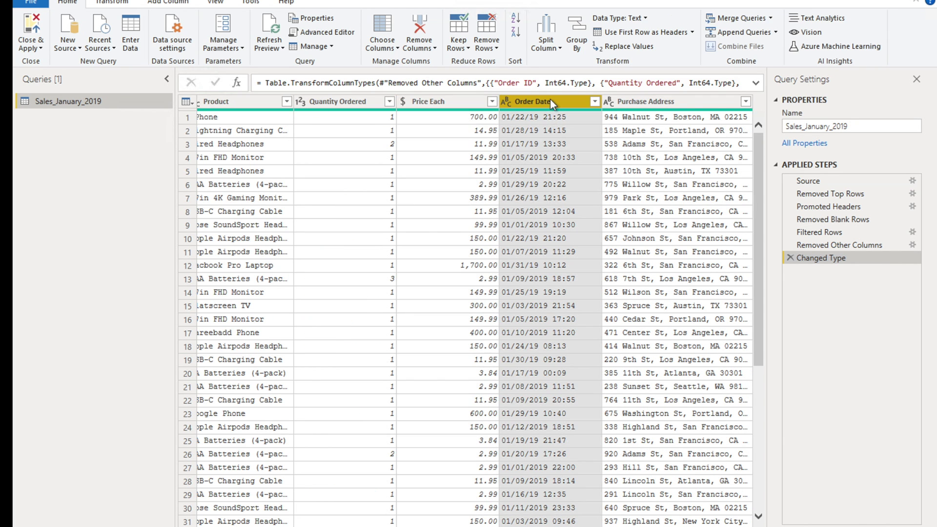
pyautogui.click(508, 100)
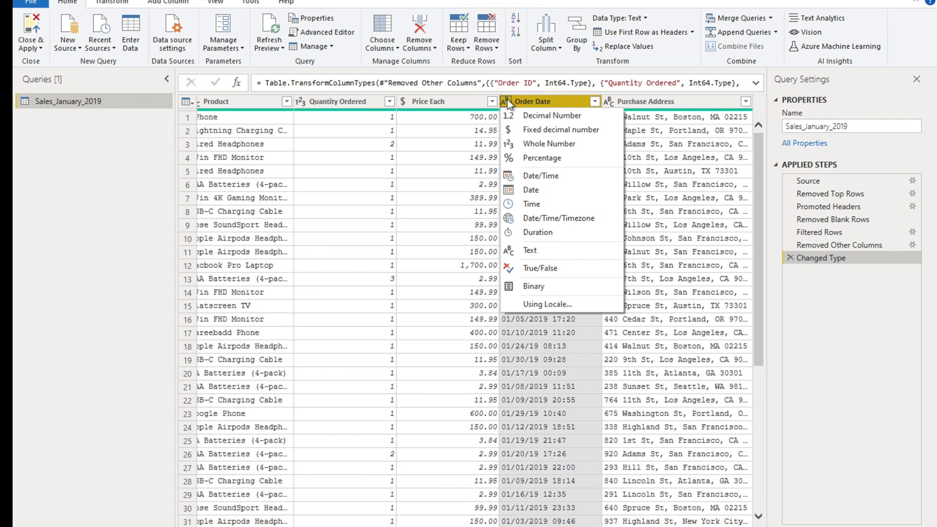
pyautogui.click(546, 177)
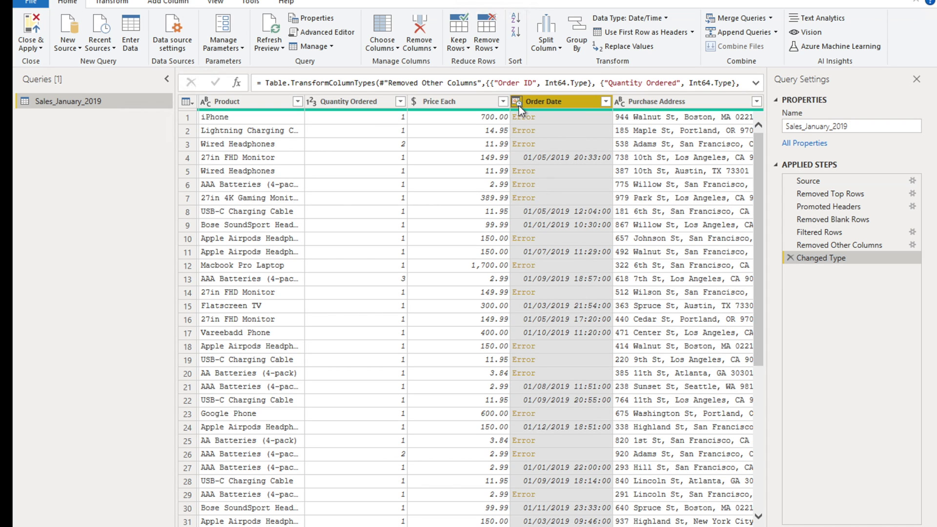
# Delete the Changed Type step and convert the Order Date column to Date/Time using the English (United States) locale
pyautogui.click(791, 258)
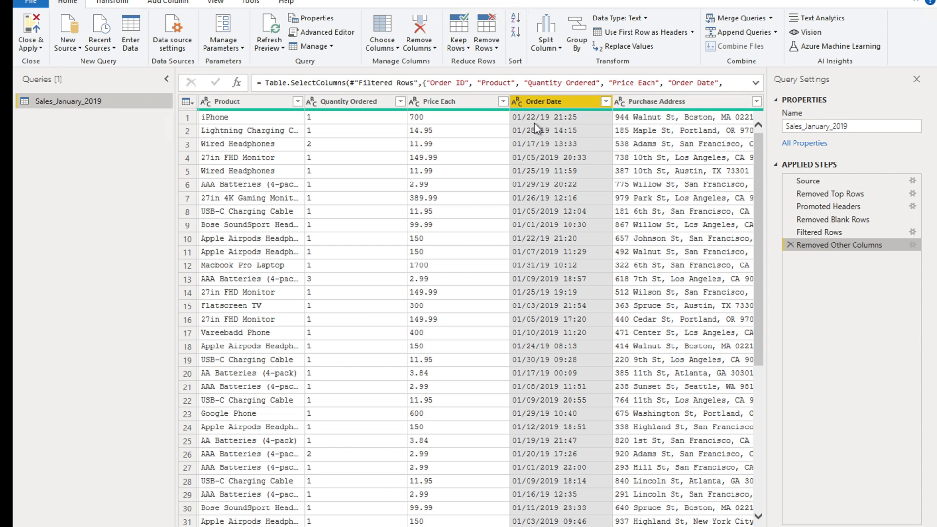
pyautogui.click(518, 103)
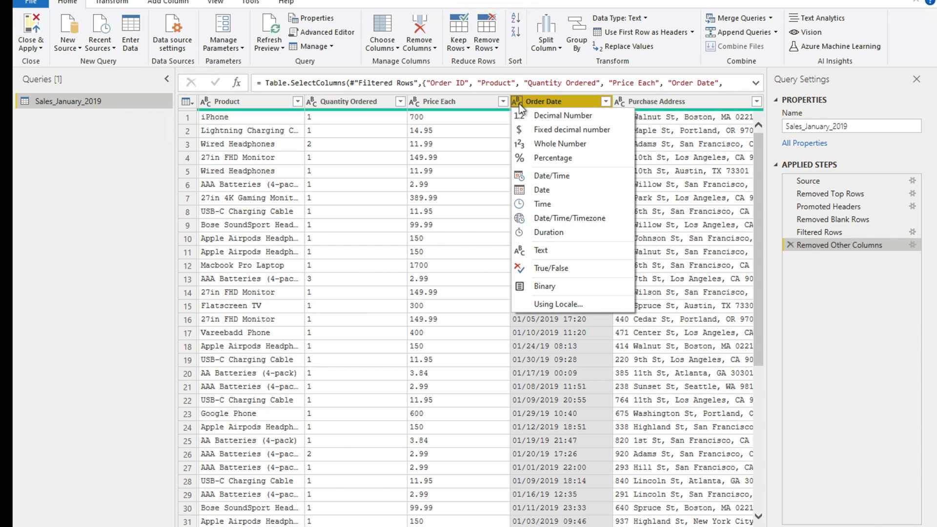
pyautogui.click(565, 305)
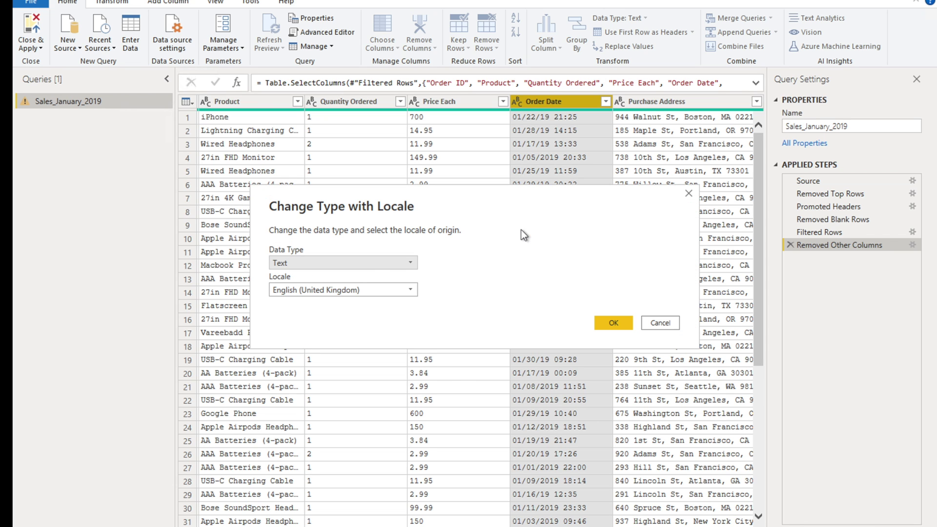
pyautogui.click(368, 264)
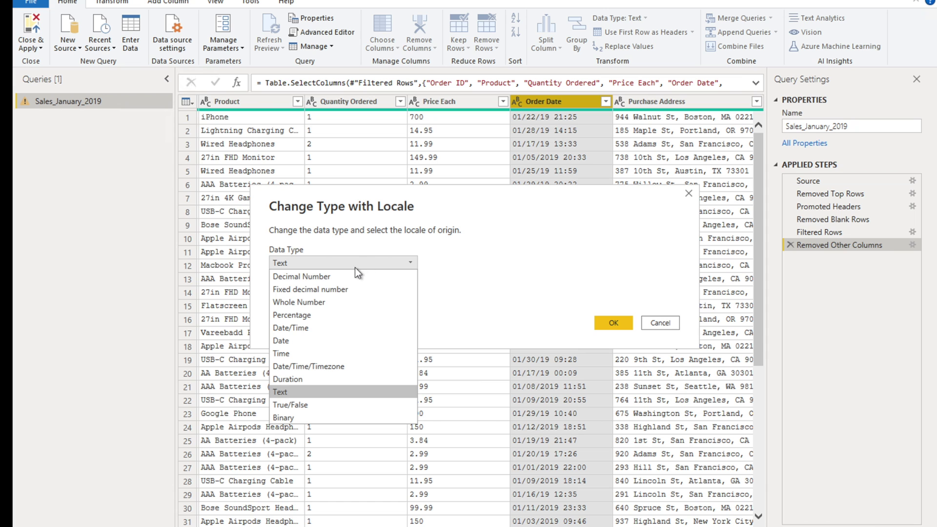
pyautogui.click(302, 326)
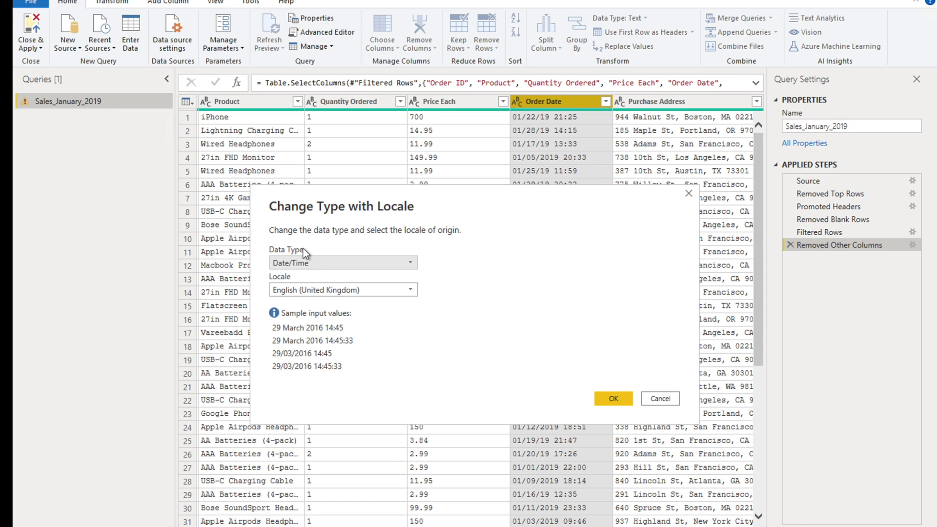
pyautogui.click(315, 291)
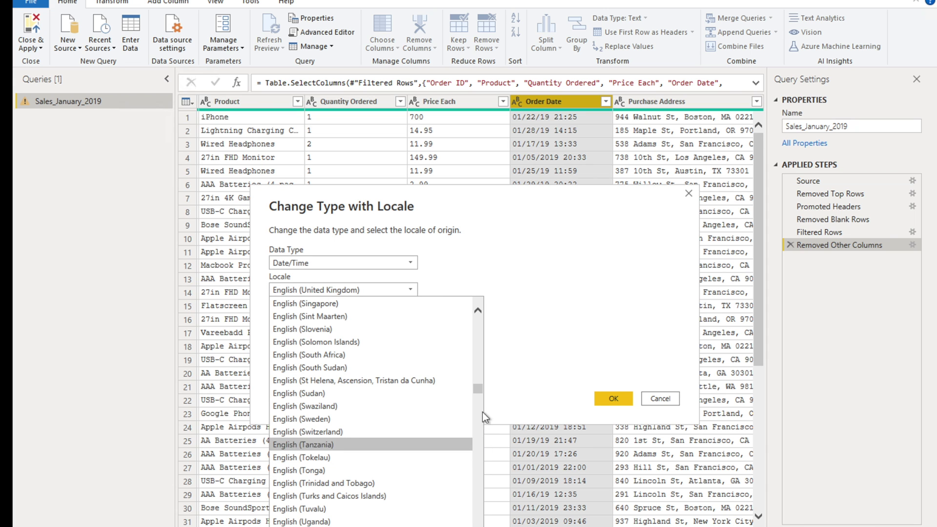
pyautogui.scroll(-2, 413, 502)
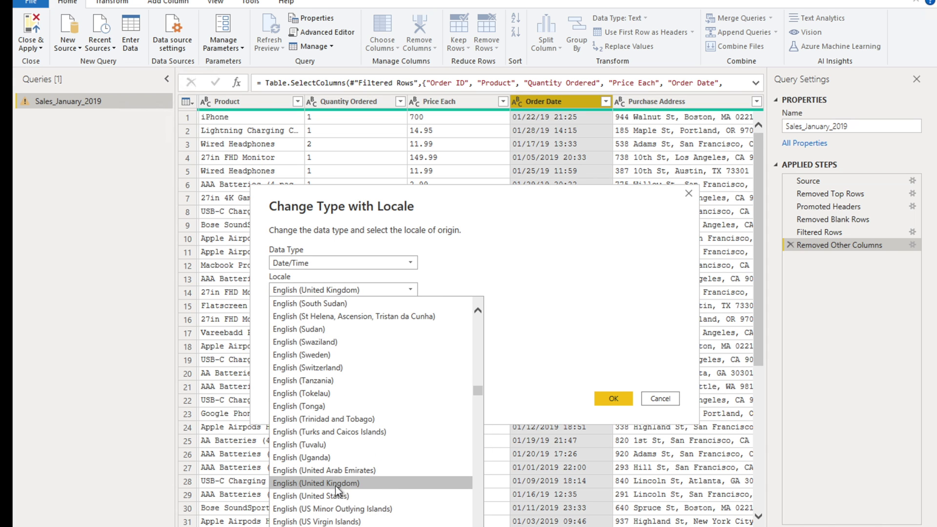
pyautogui.click(333, 497)
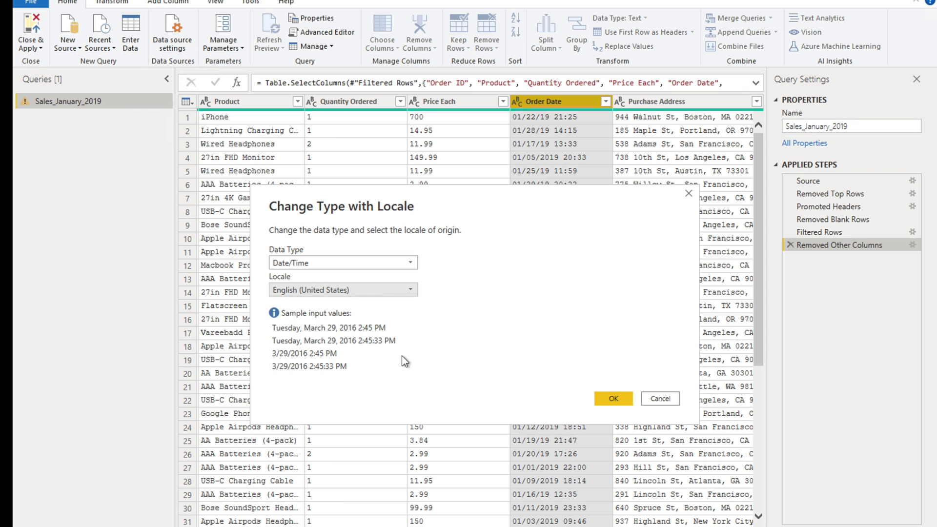
pyautogui.click(610, 397)
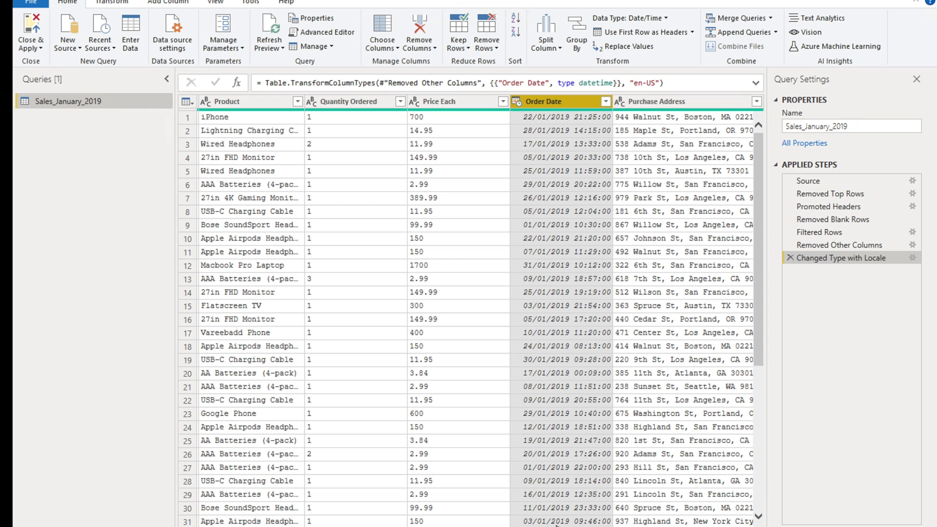
# Add a new column containing only the time extracted from the Order Date column
pyautogui.hscroll(1, 566, 518)
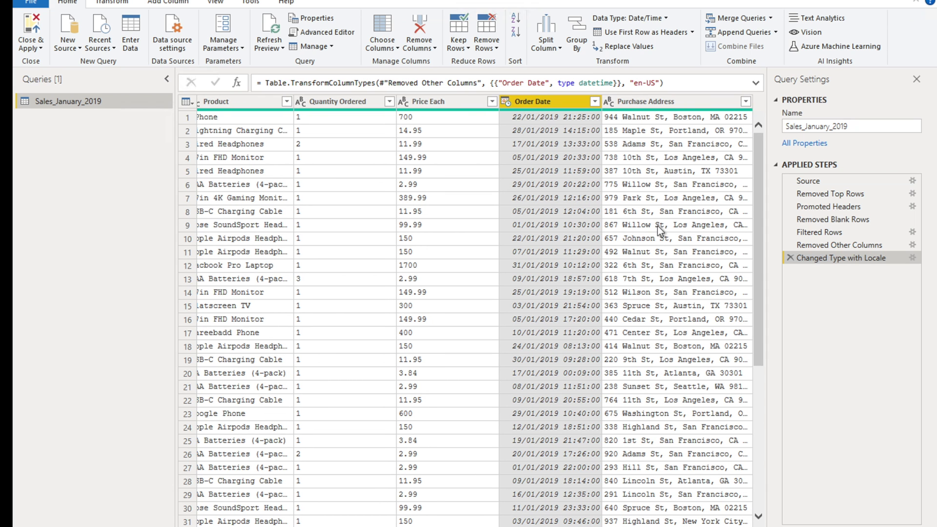
pyautogui.keyDown('ctrl'); pyautogui.click(651, 103); pyautogui.keyUp('ctrl')
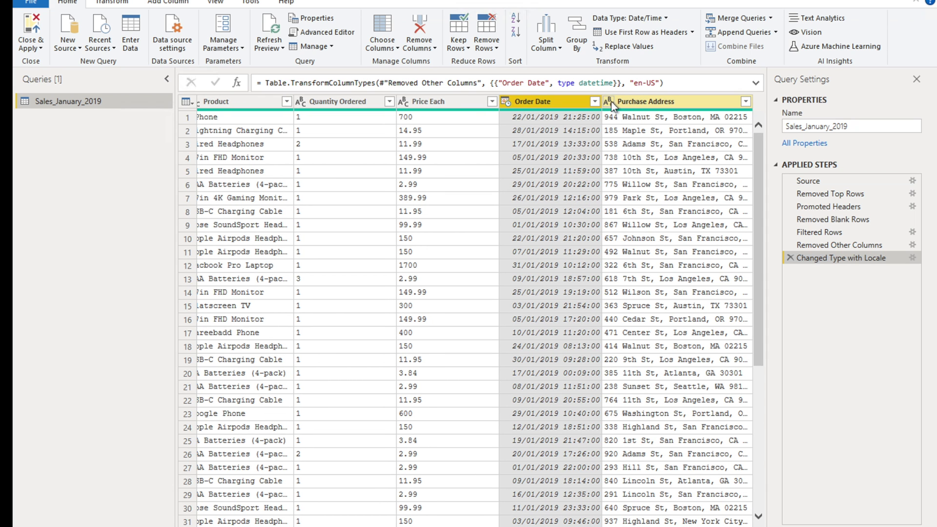
pyautogui.click(567, 103)
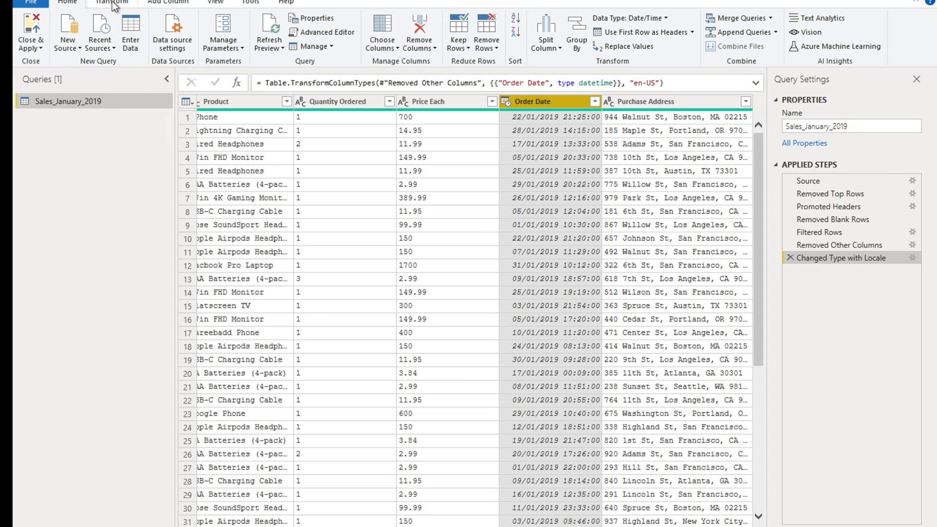
pyautogui.click(166, 3)
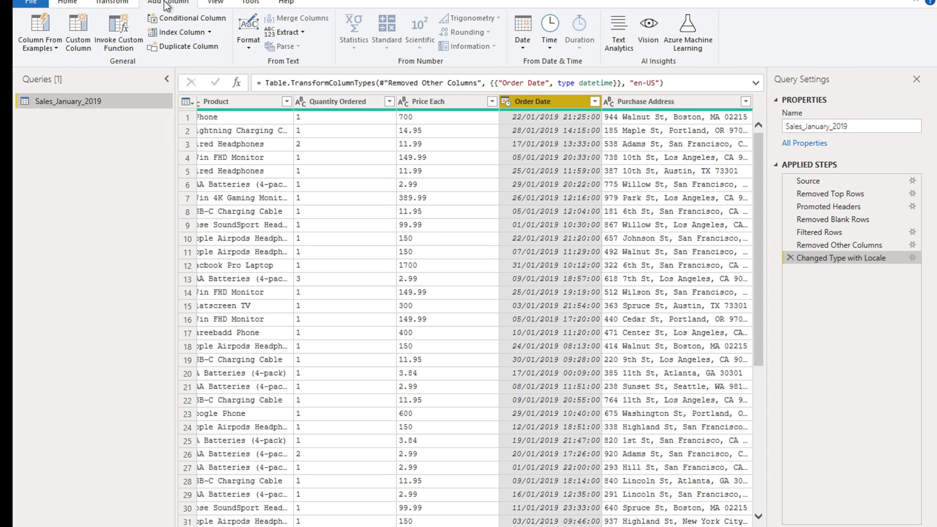
pyautogui.click(114, 3)
pyautogui.click(168, 2)
pyautogui.click(549, 50)
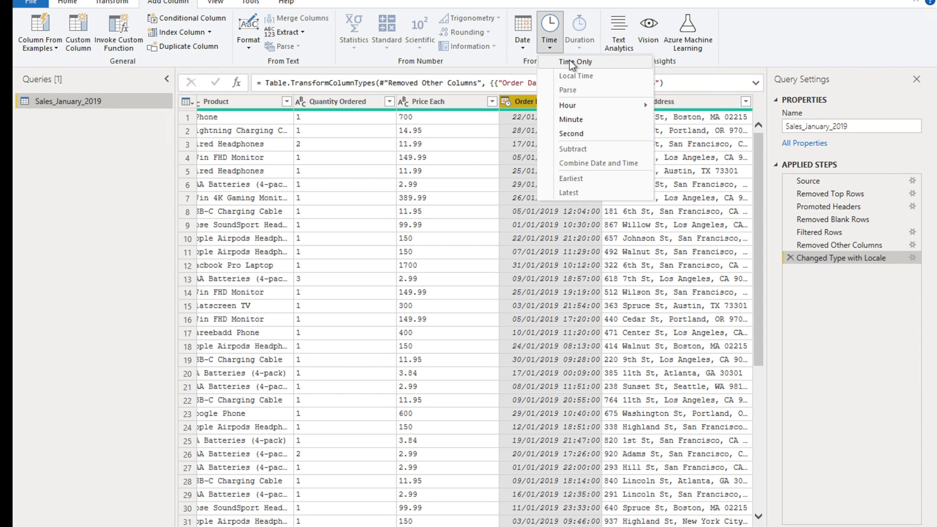
pyautogui.click(520, 105)
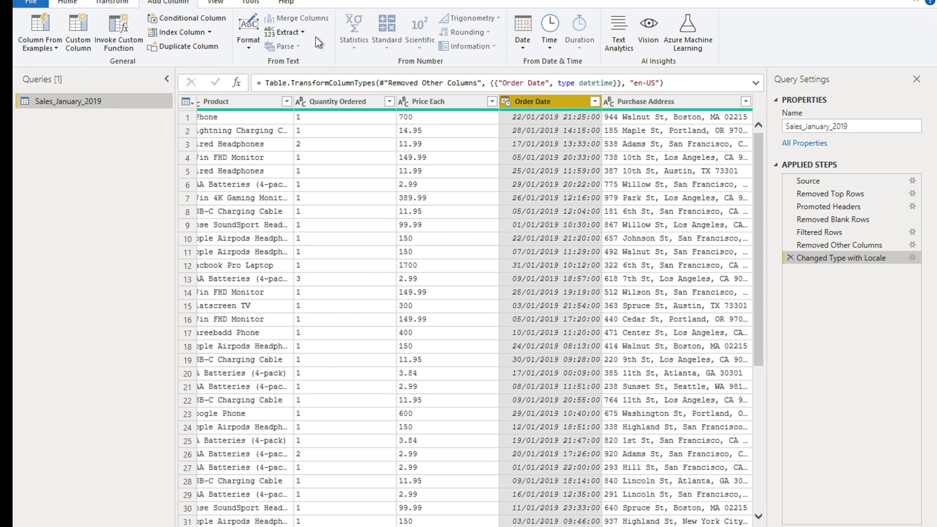
pyautogui.click(548, 44)
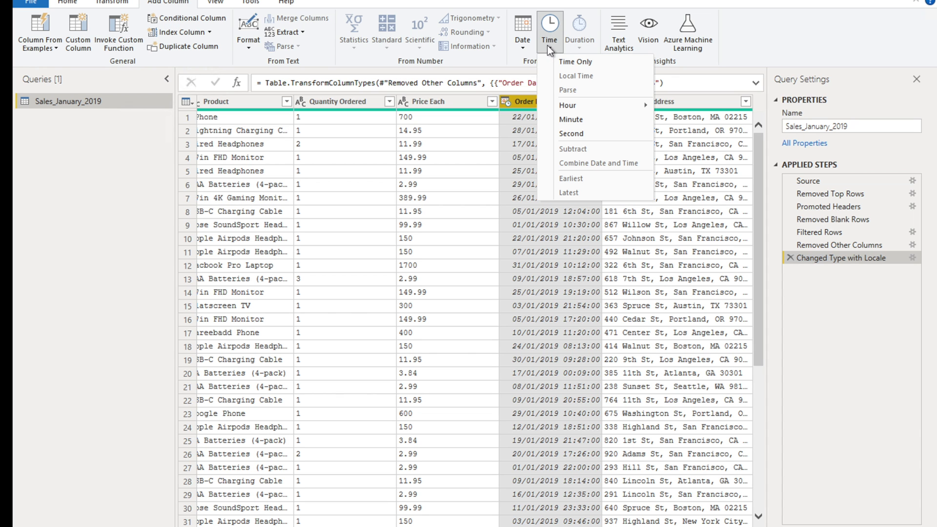
pyautogui.click(582, 61)
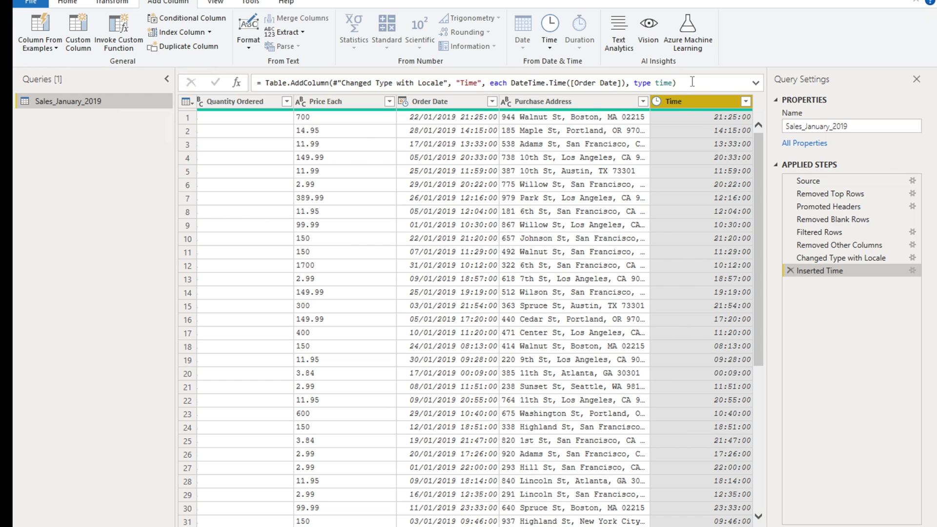
# Rename the extracted Time column to Order Time and move it between Order Date and Purchase Address
pyautogui.doubleClick(672, 103)
pyautogui.click(686, 102)
pyautogui.click(666, 101)
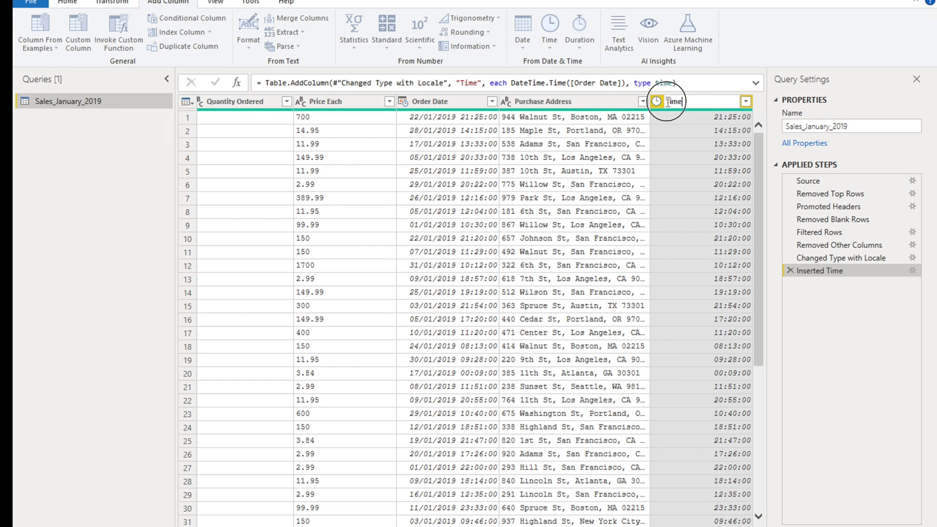
pyautogui.write('Order')
pyautogui.press('Return')
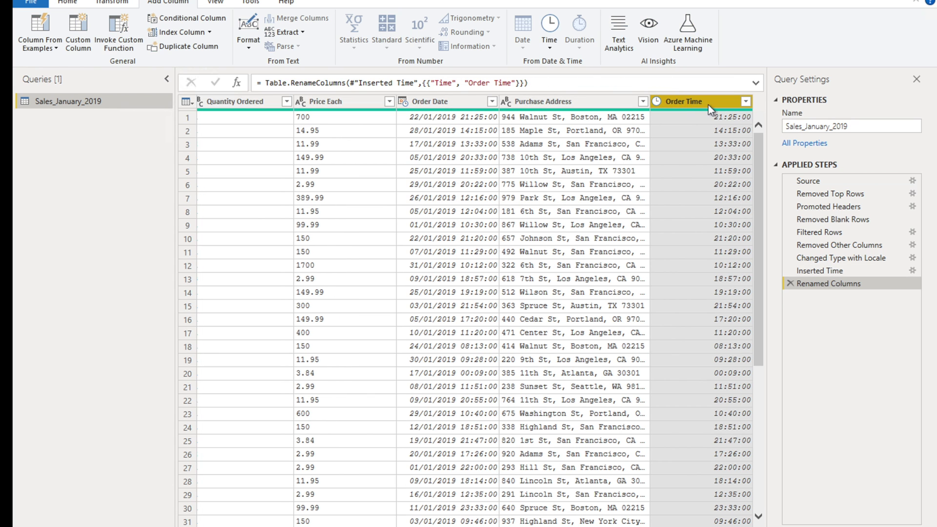
pyautogui.moveTo(707, 99); pyautogui.dragTo(508, 103)
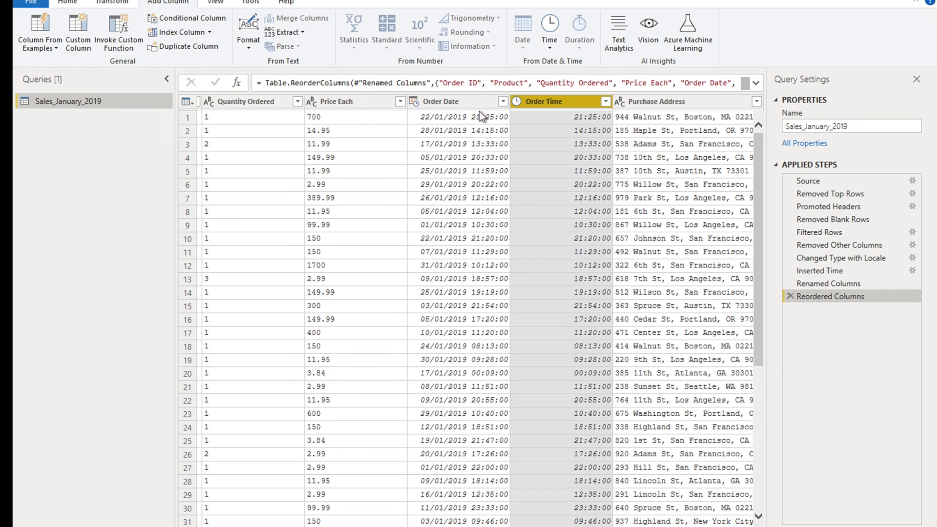
# Transform the Order Date column in place so that it keeps the date only
pyautogui.click(458, 103)
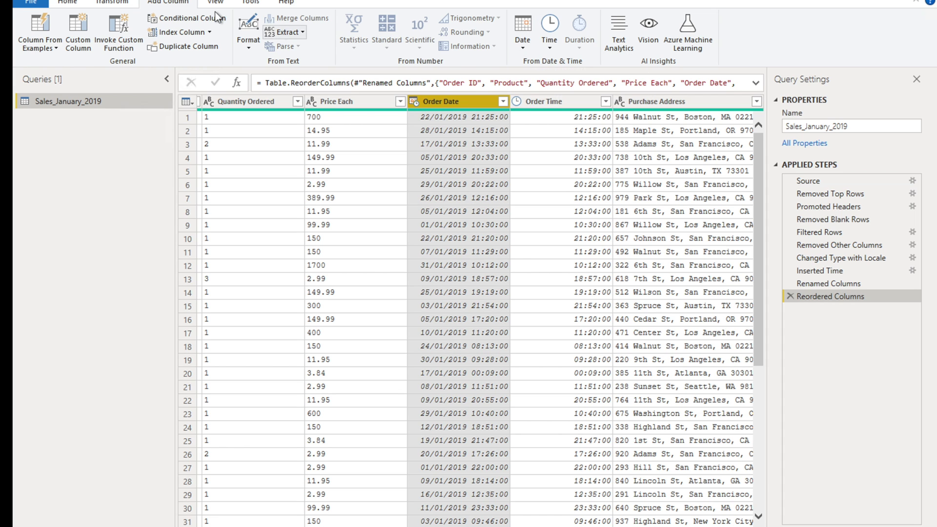
pyautogui.click(123, 6)
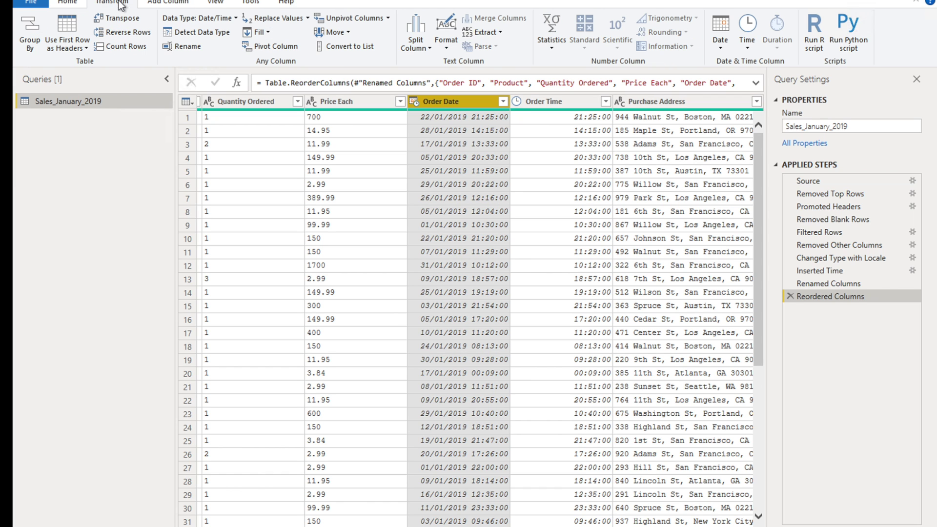
pyautogui.click(722, 49)
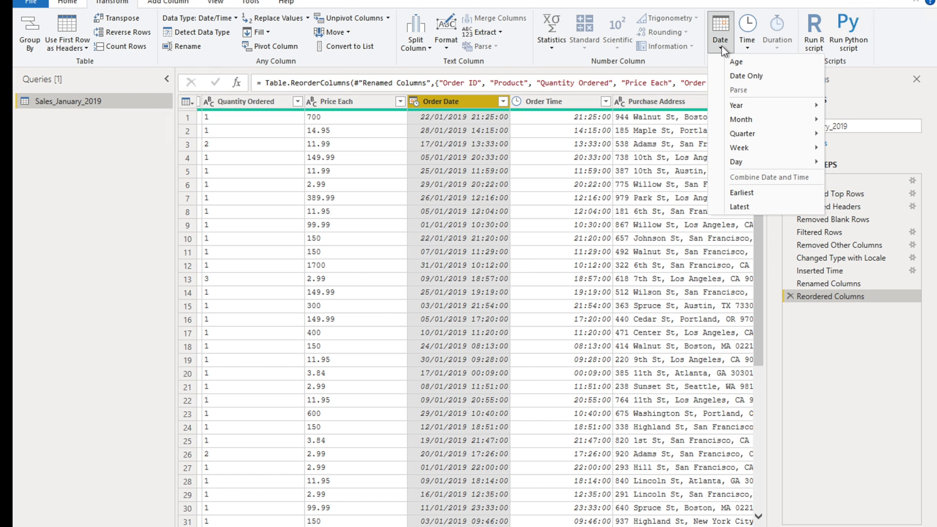
pyautogui.click(749, 78)
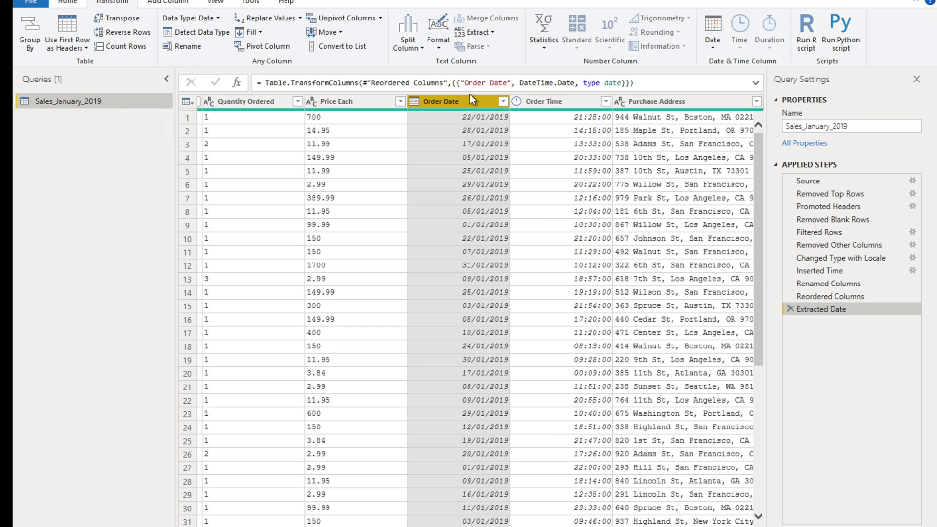
# Split the Purchase Address column into three columns by comma, at each occurrence of the delimiter
pyautogui.click(181, 4)
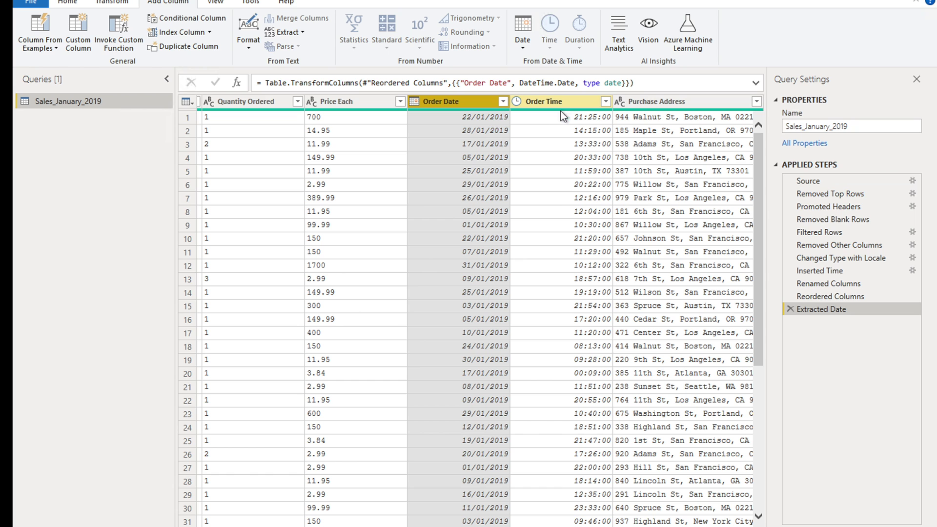
pyautogui.moveTo(541, 526); pyautogui.dragTo(670, 526)
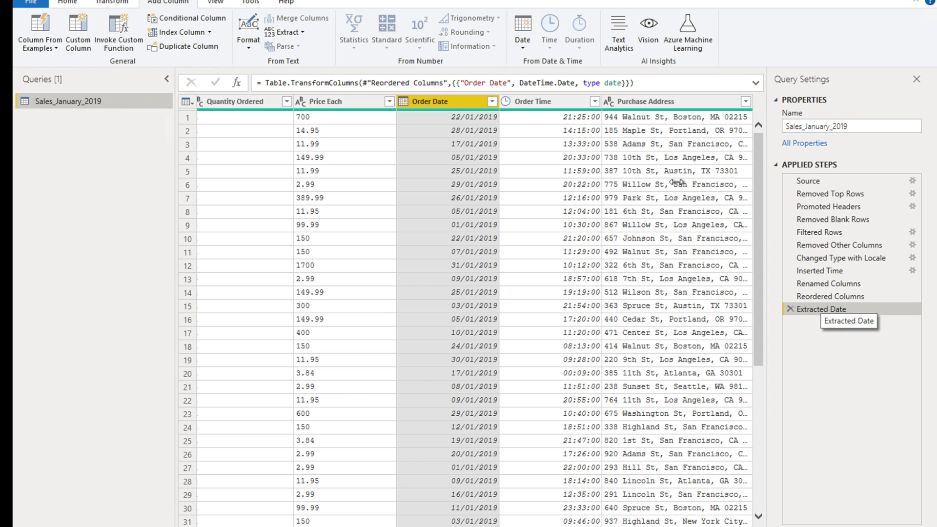
pyautogui.click(655, 100)
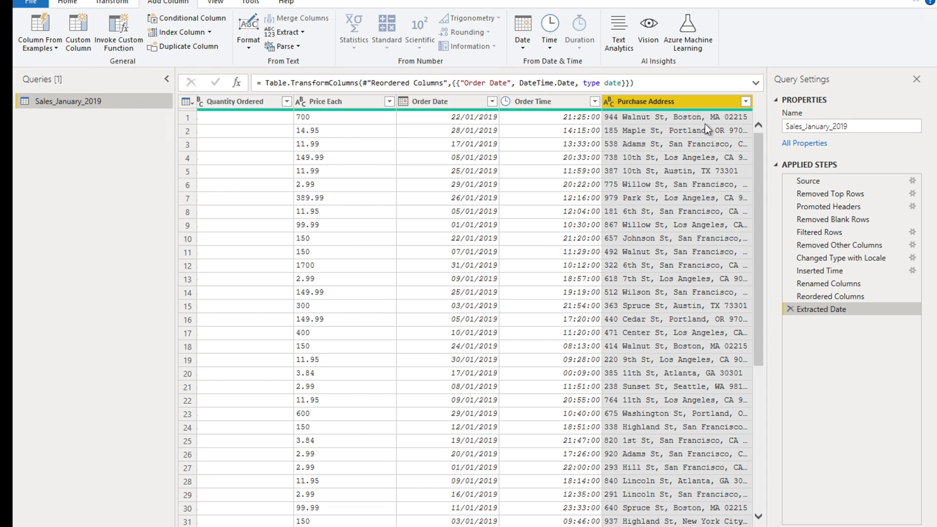
pyautogui.rightClick(666, 102)
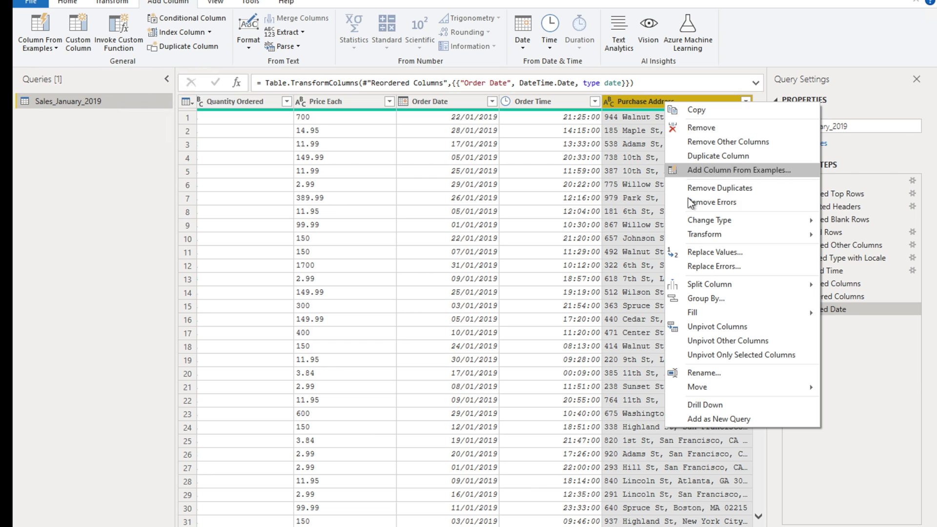
pyautogui.click(642, 105)
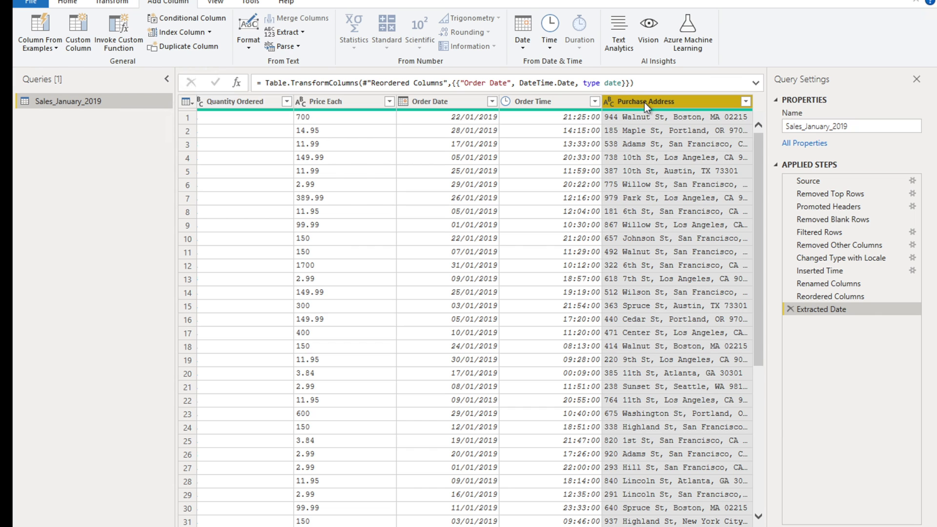
pyautogui.rightClick(645, 103)
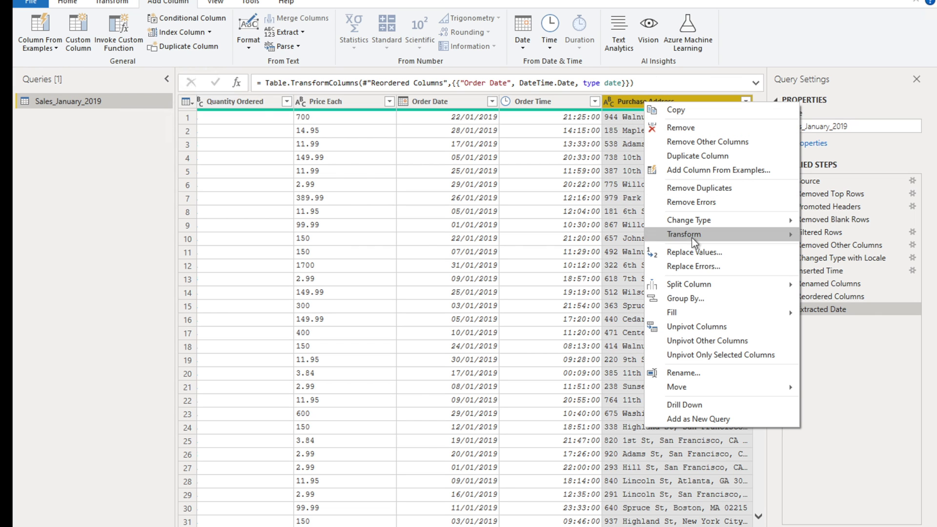
pyautogui.moveTo(701, 285)
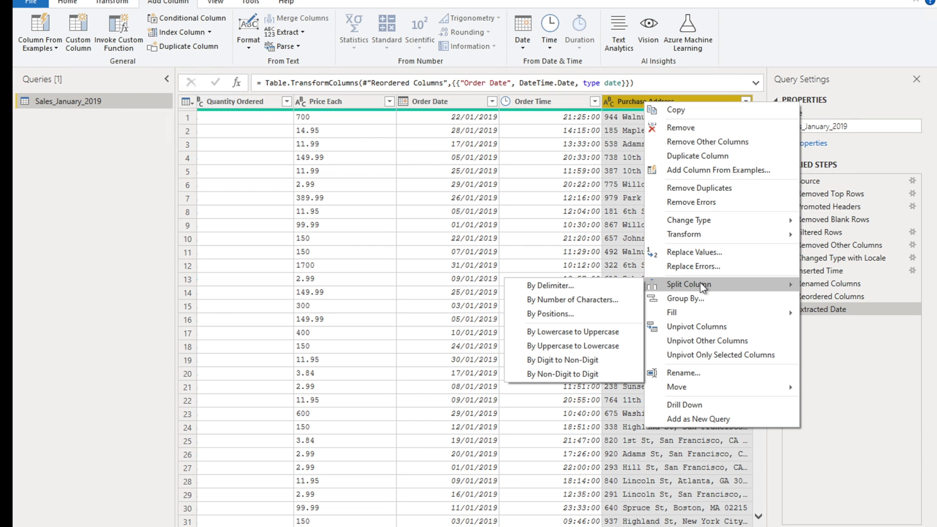
pyautogui.click(598, 285)
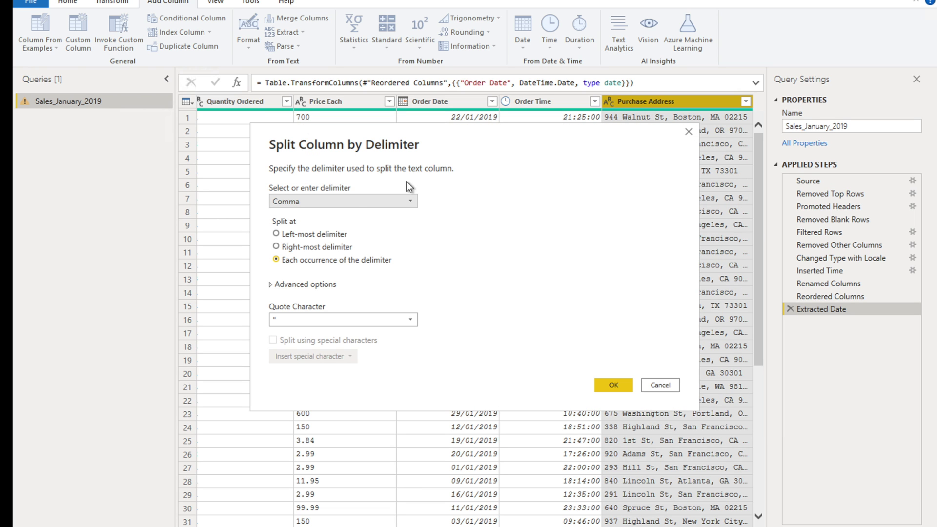
pyautogui.click(320, 205)
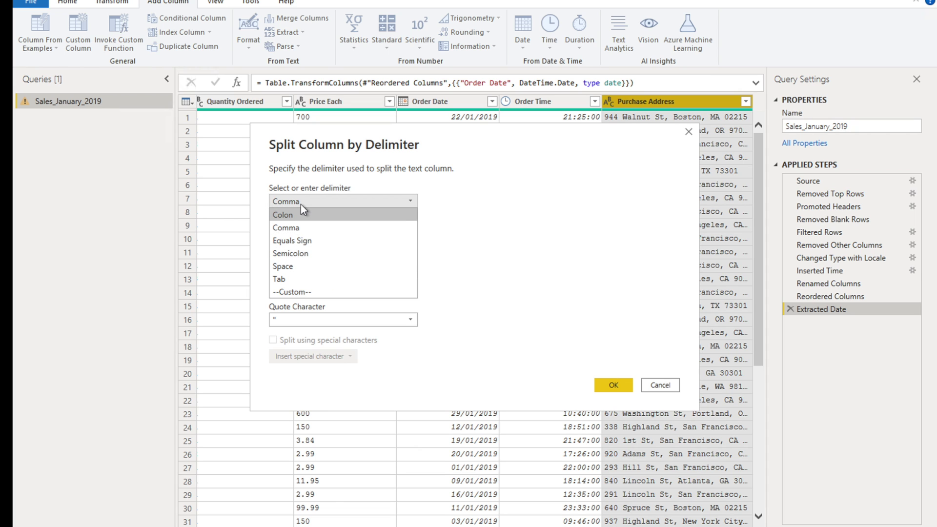
pyautogui.click(301, 291)
pyautogui.click(314, 204)
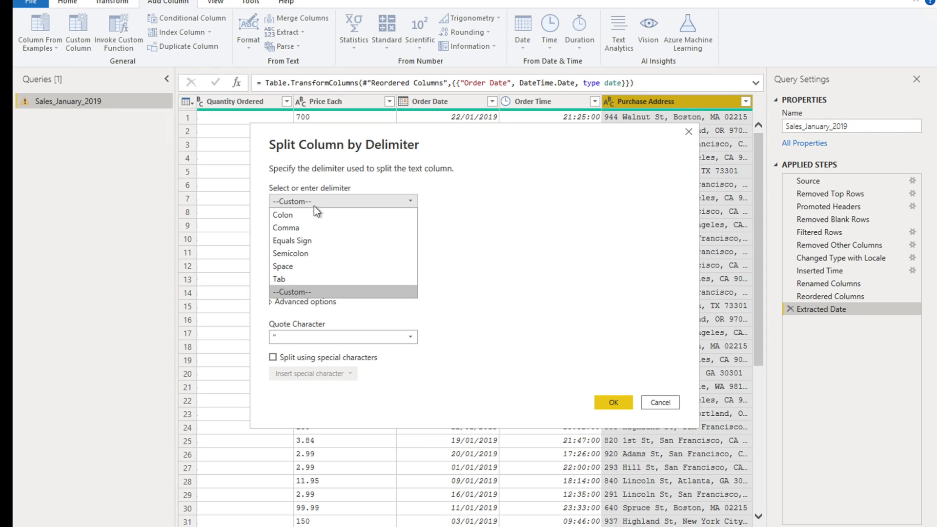
pyautogui.click(298, 230)
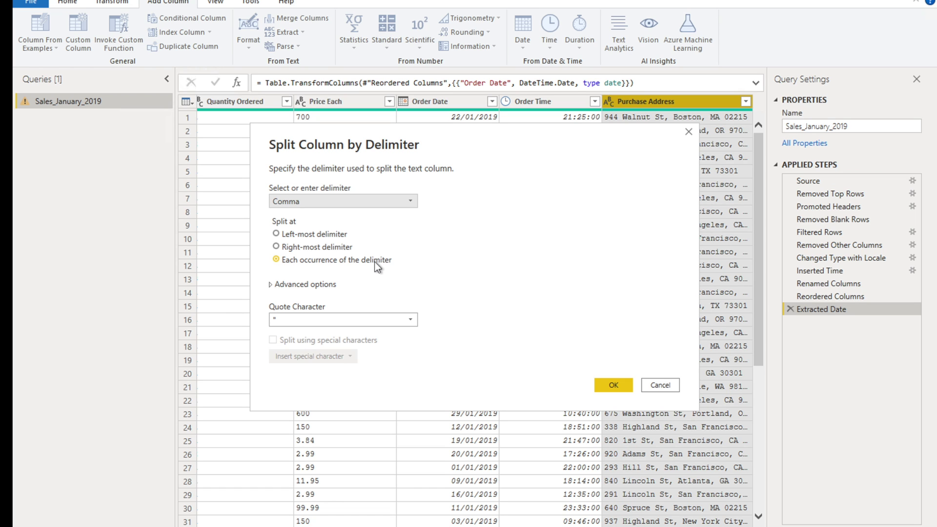
pyautogui.click(272, 288)
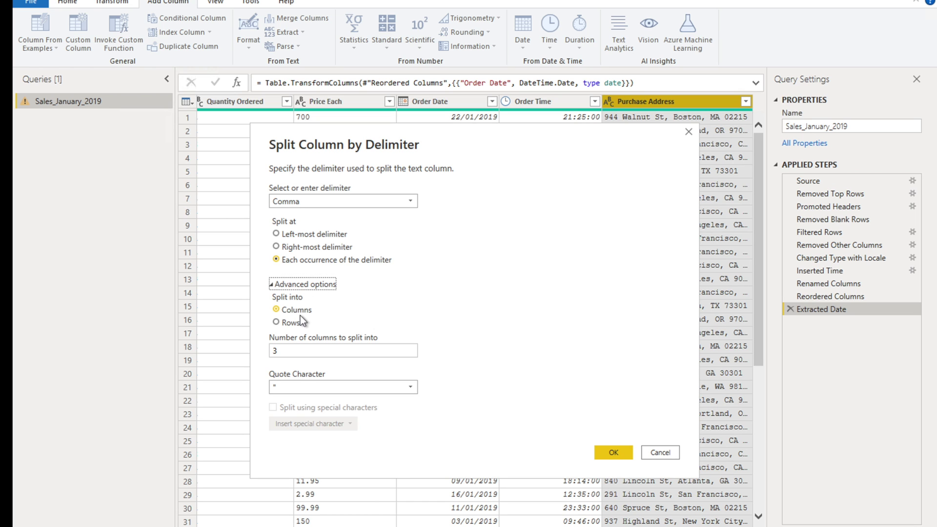
pyautogui.click(271, 284)
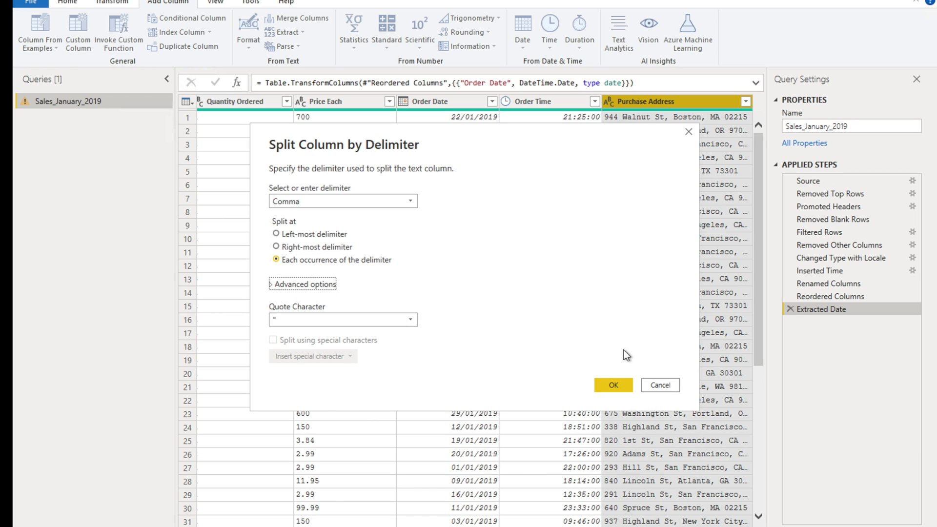
pyautogui.click(272, 285)
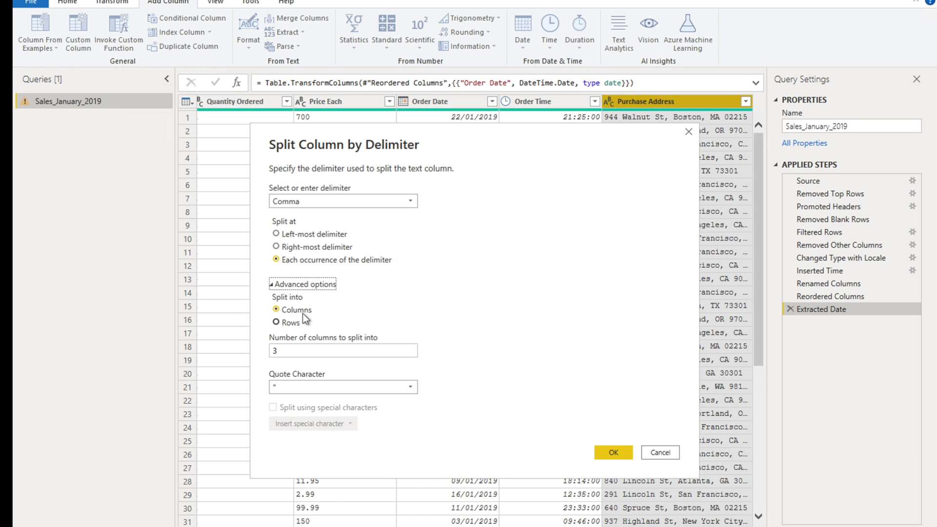
pyautogui.click(271, 284)
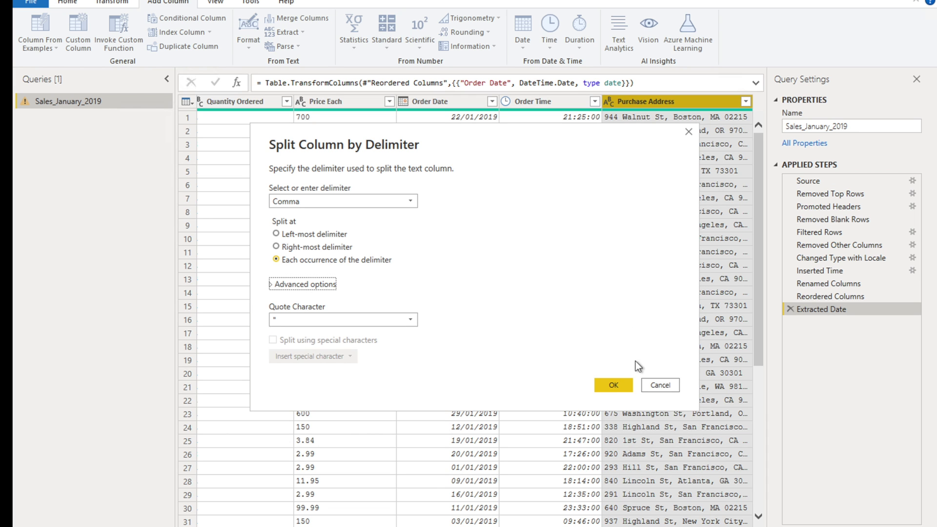
pyautogui.click(614, 385)
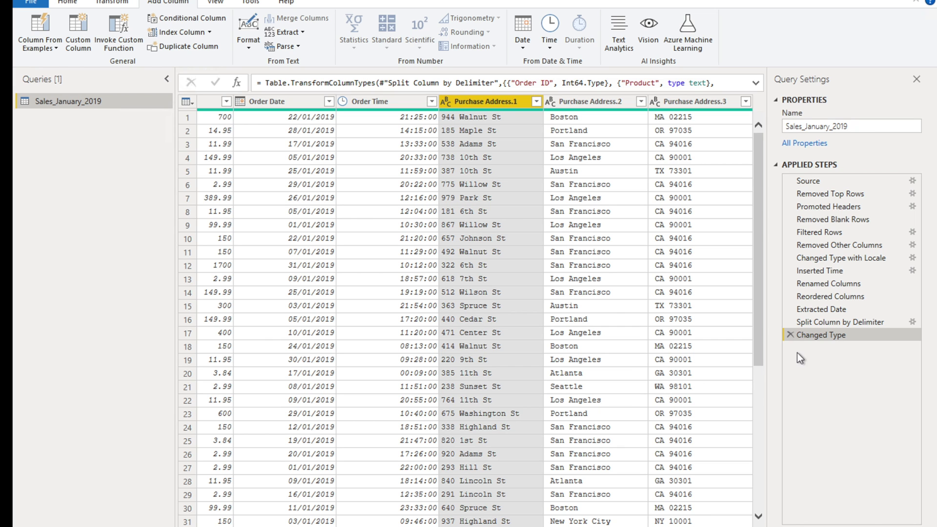
# Delete the latest Changed Type and Split Column by Delimiter steps from the query
pyautogui.click(791, 335)
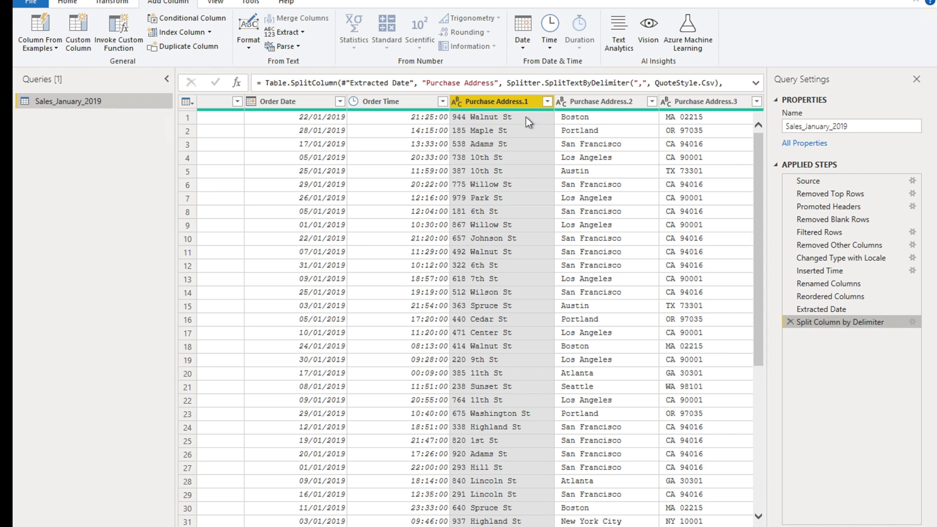
pyautogui.click(790, 322)
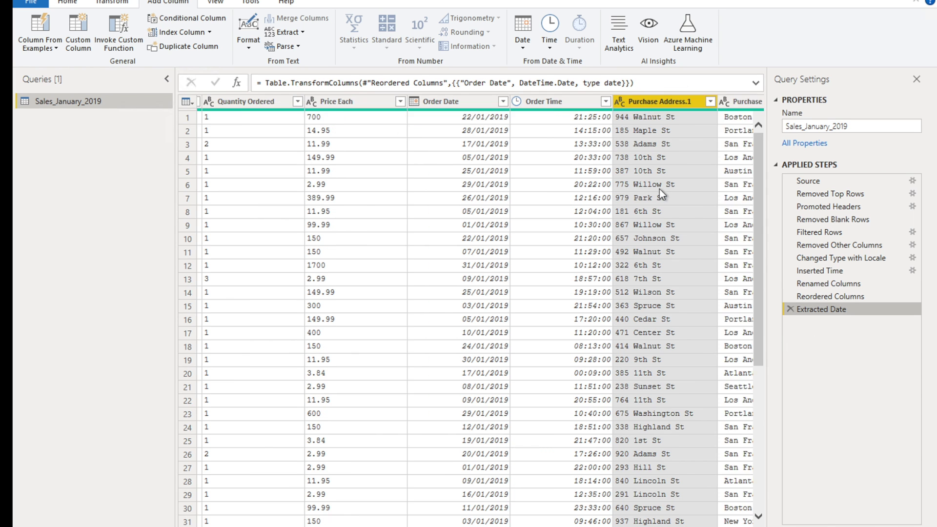
# Split the Purchase Address column at each occurrence of a custom delimiter consisting of a comma followed by a space
pyautogui.rightClick(657, 103)
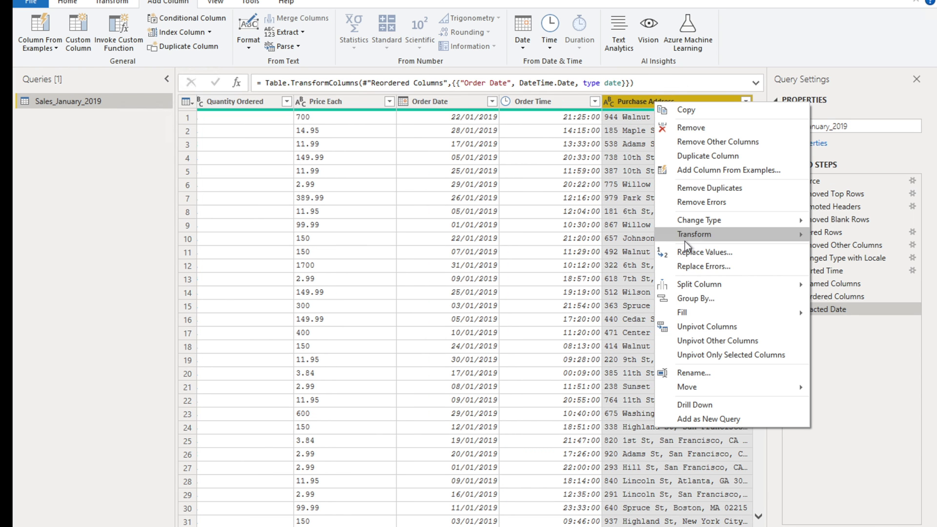
pyautogui.moveTo(705, 282)
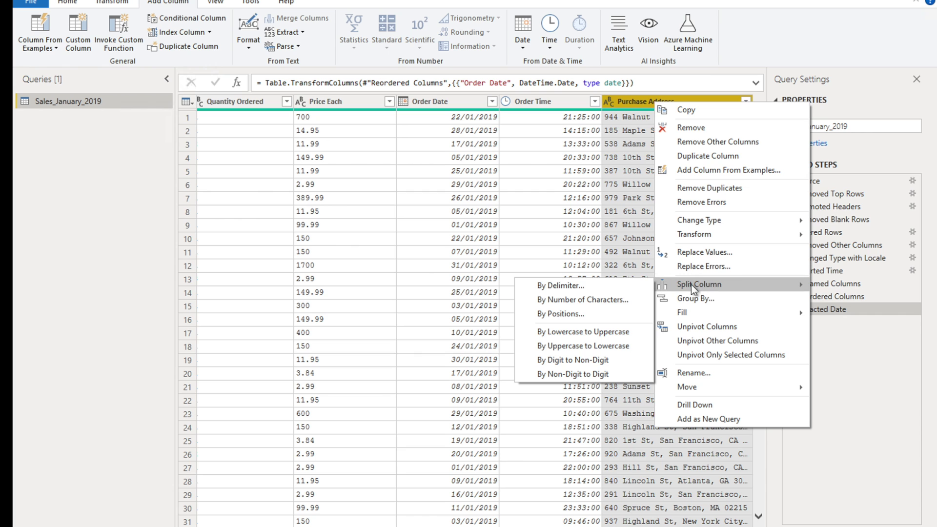
pyautogui.click(630, 284)
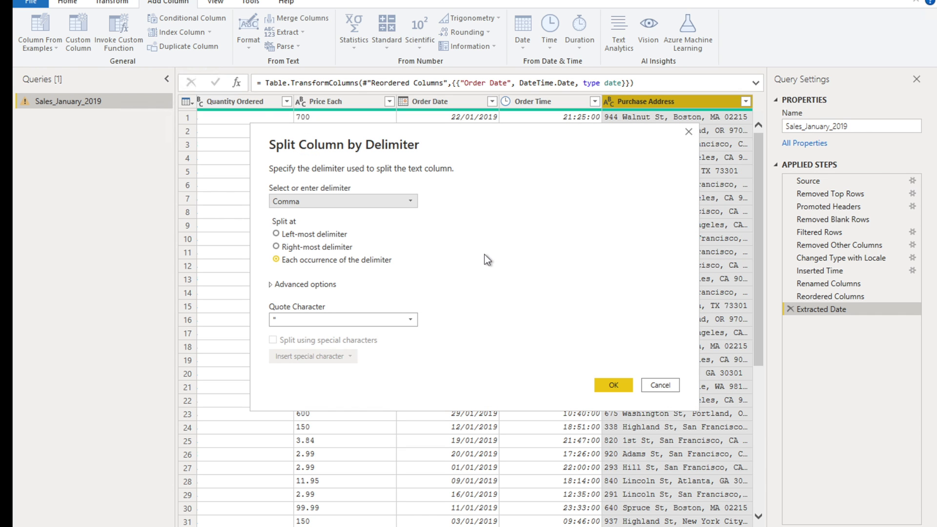
pyautogui.click(319, 203)
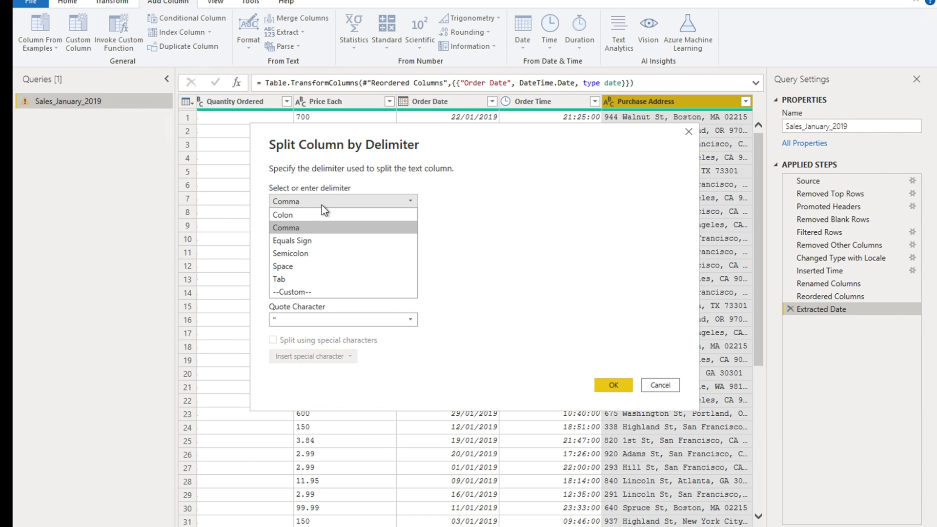
pyautogui.click(301, 292)
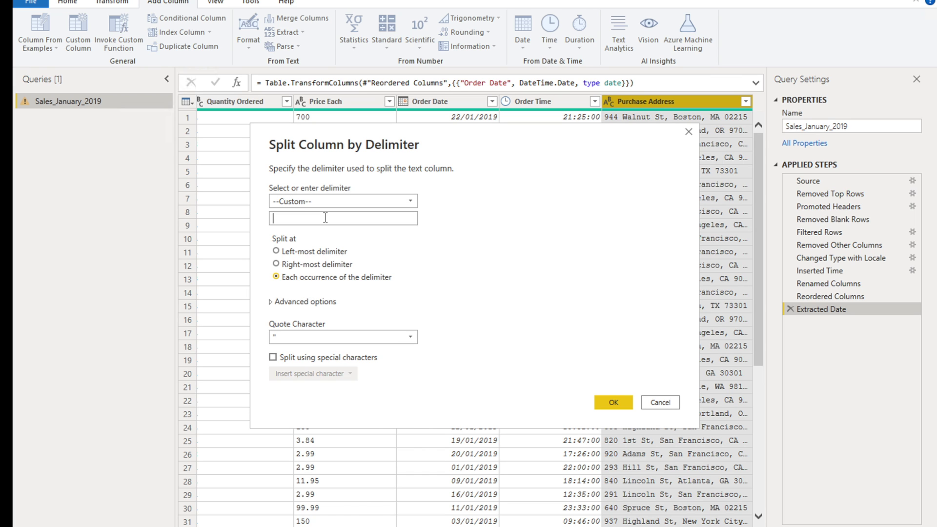
pyautogui.write(',')
pyautogui.click(616, 402)
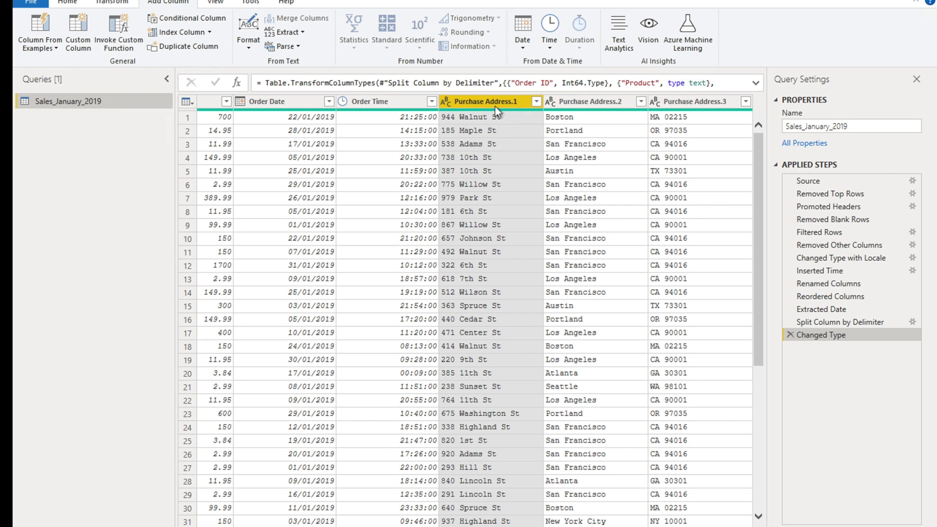
# Rename the Purchase Address.1 column as Purchase Address and the Purchase Address.2 column as City
pyautogui.doubleClick(507, 101)
pyautogui.click(521, 103)
pyautogui.press('BackSpace')
pyautogui.press('BackSpace')
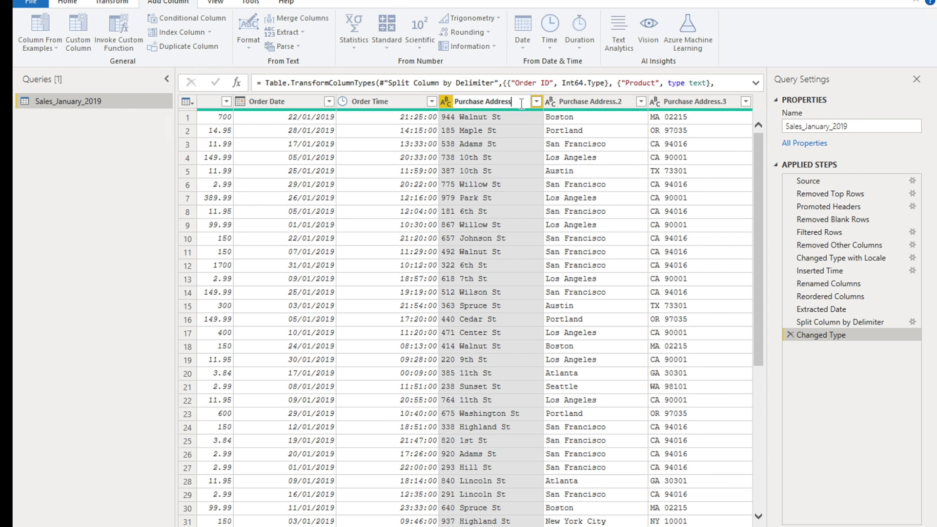
pyautogui.press('Return')
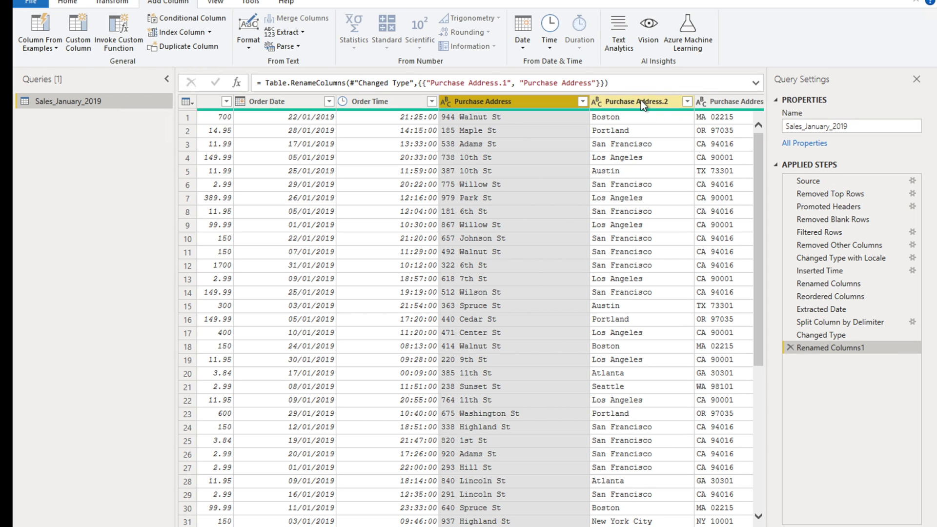
pyautogui.doubleClick(660, 103)
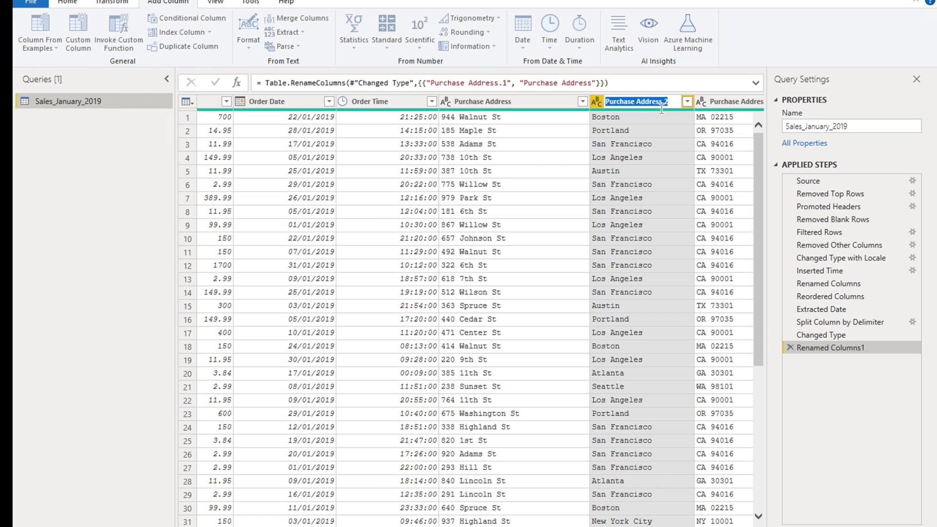
pyautogui.write('City')
pyautogui.press('Return')
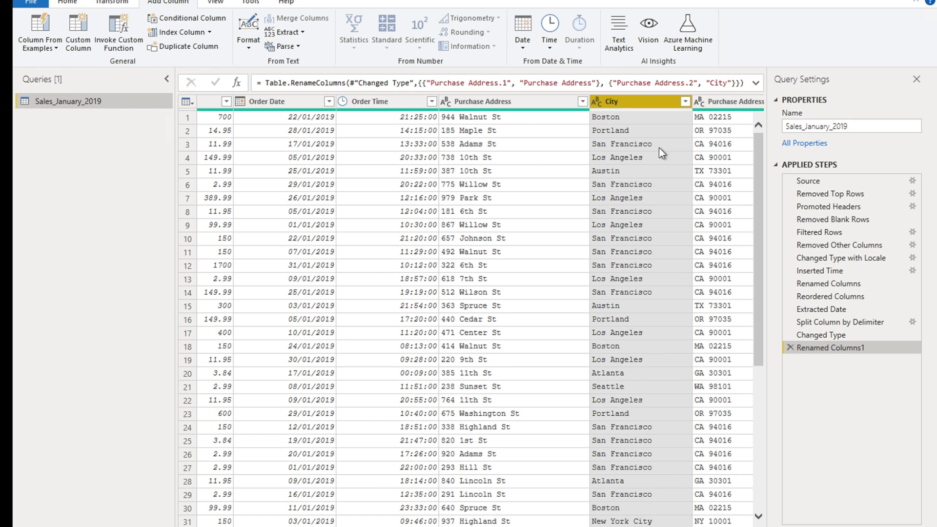
# Split the Purchase Address.3 column at the left-most space and delete the automatically added Changed Type1 step
pyautogui.hscroll(1, 468, 312)
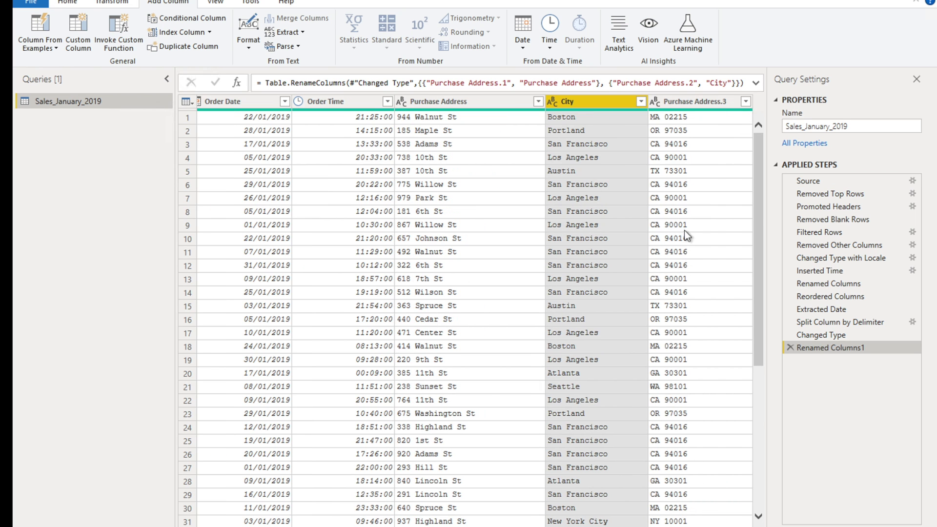
pyautogui.click(680, 100)
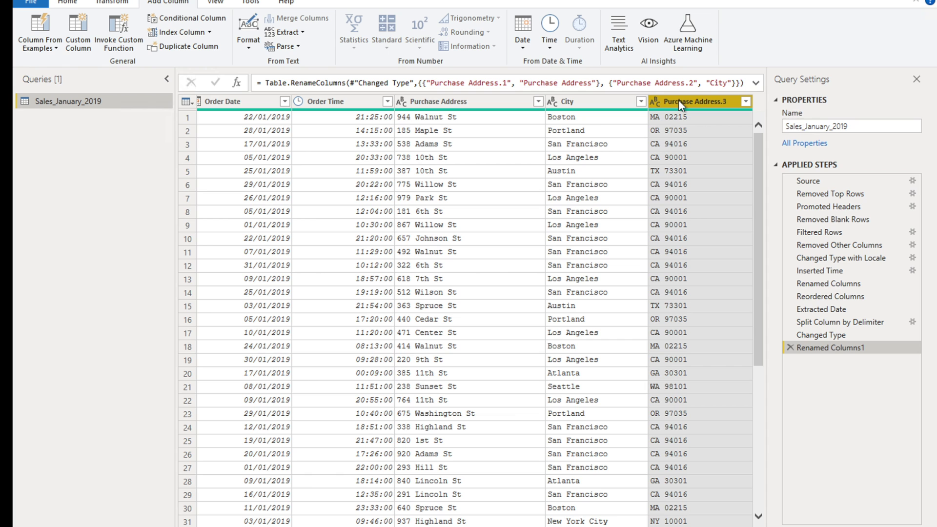
pyautogui.rightClick(679, 101)
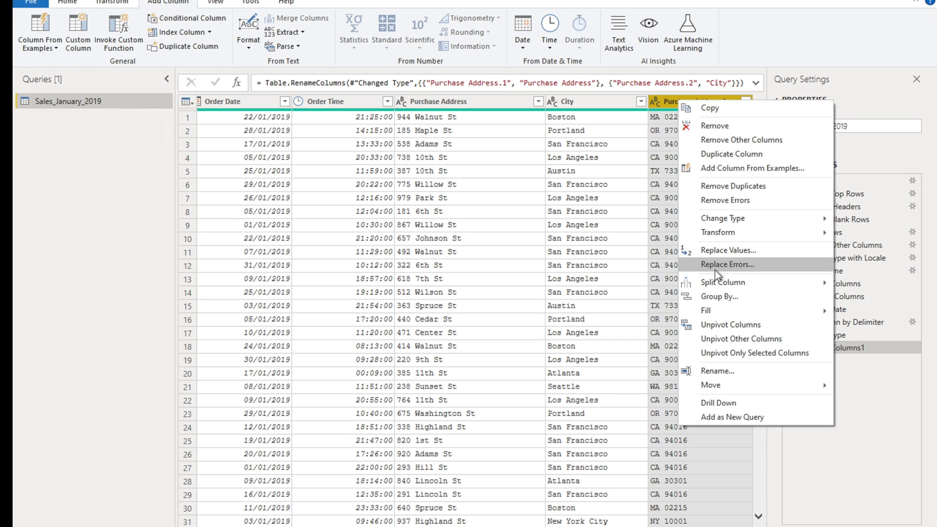
pyautogui.moveTo(719, 284)
pyautogui.click(657, 283)
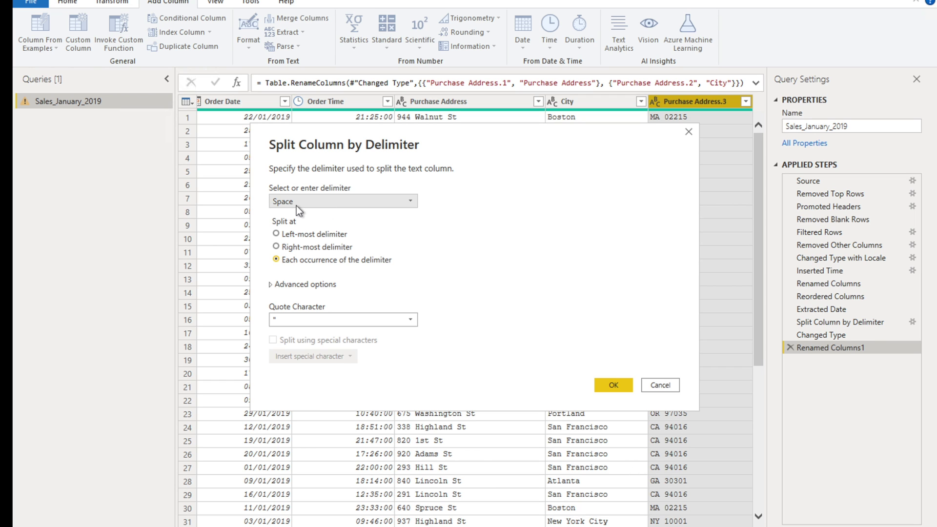
pyautogui.click(294, 235)
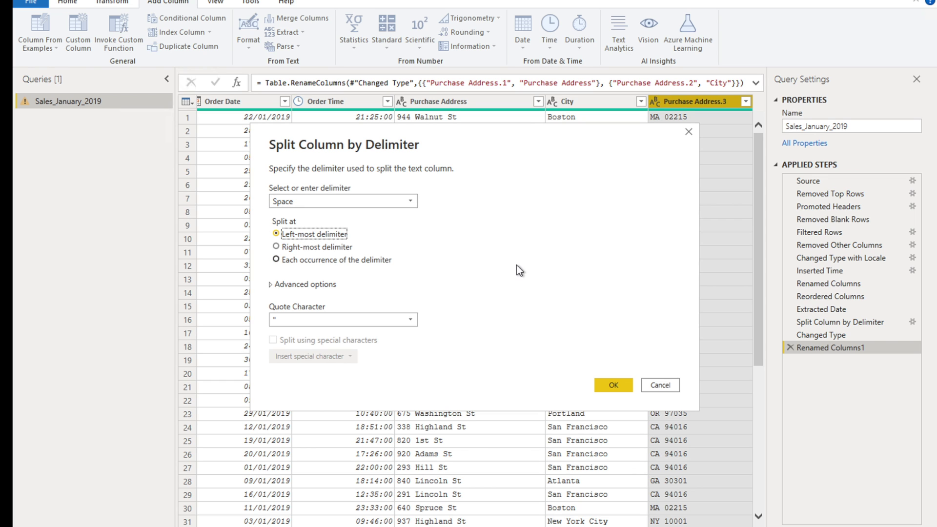
pyautogui.click(621, 385)
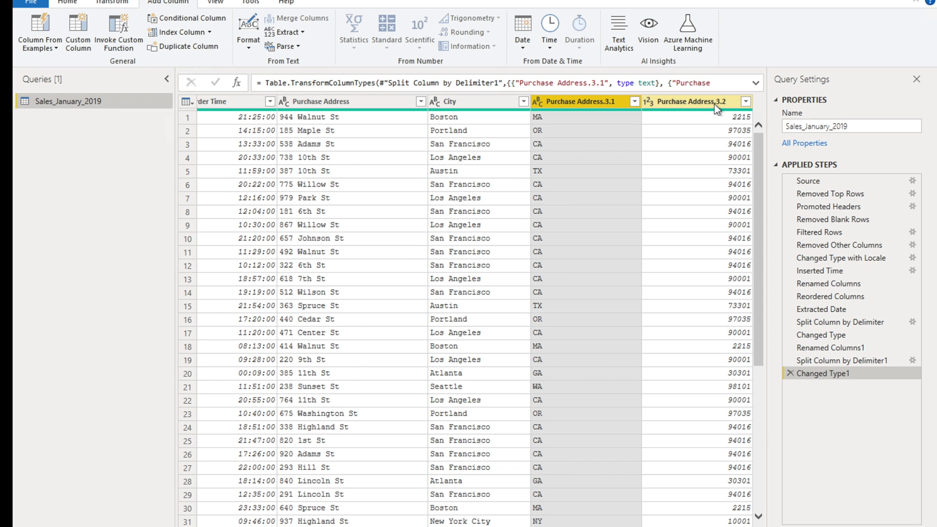
pyautogui.click(791, 373)
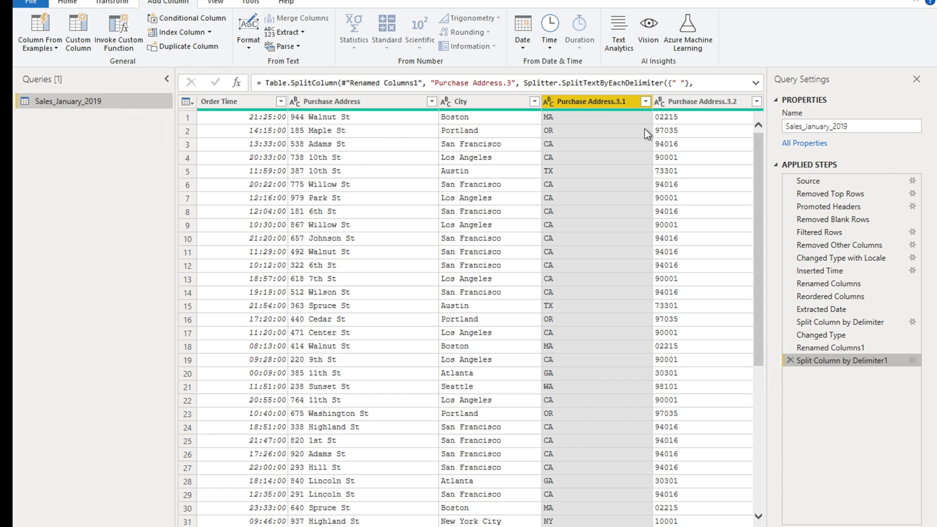
# Rename the Purchase Address.3.1 column as State Code and the Purchase Address.3.2 column as Post Code
pyautogui.doubleClick(597, 101)
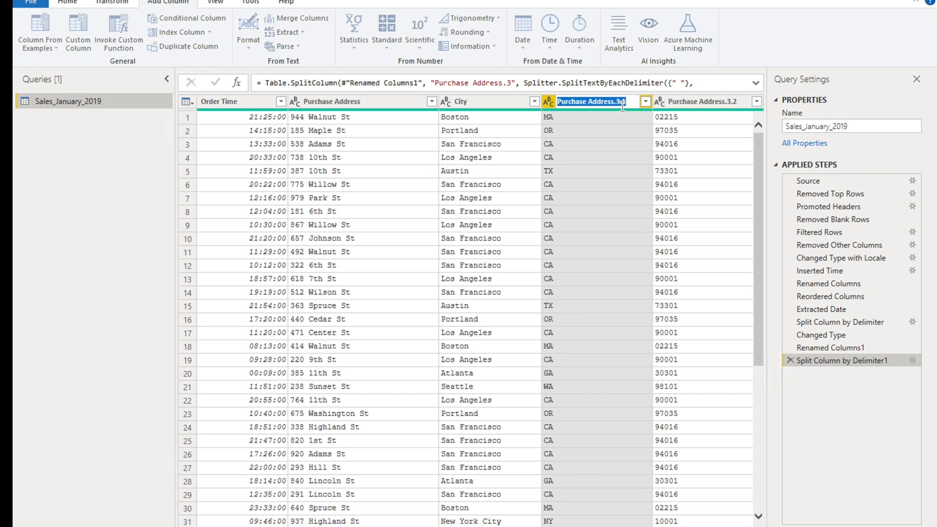
pyautogui.write('Stat')
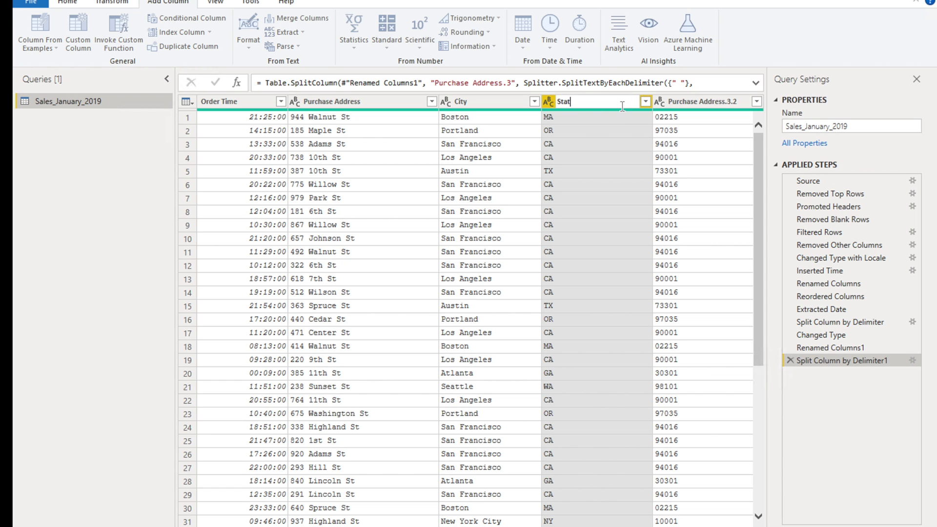
pyautogui.write('e Code')
pyautogui.press('Return')
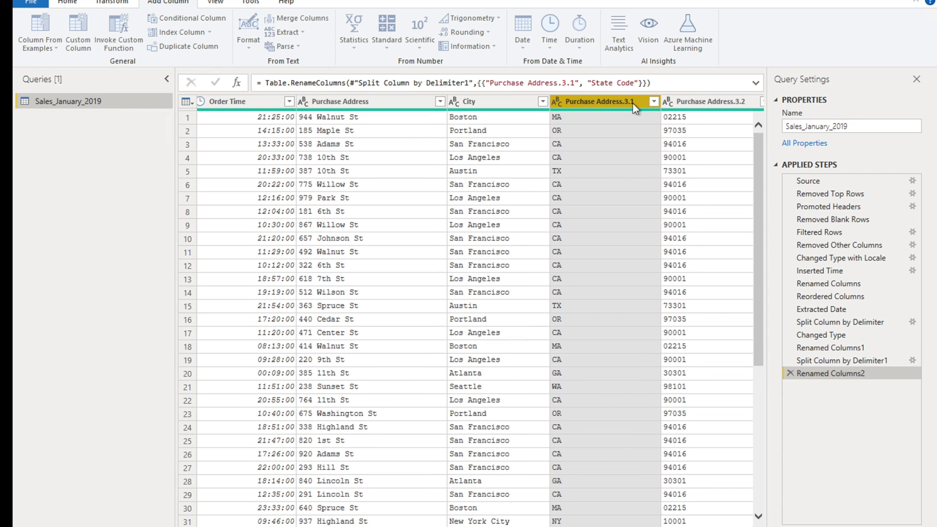
pyautogui.doubleClick(689, 101)
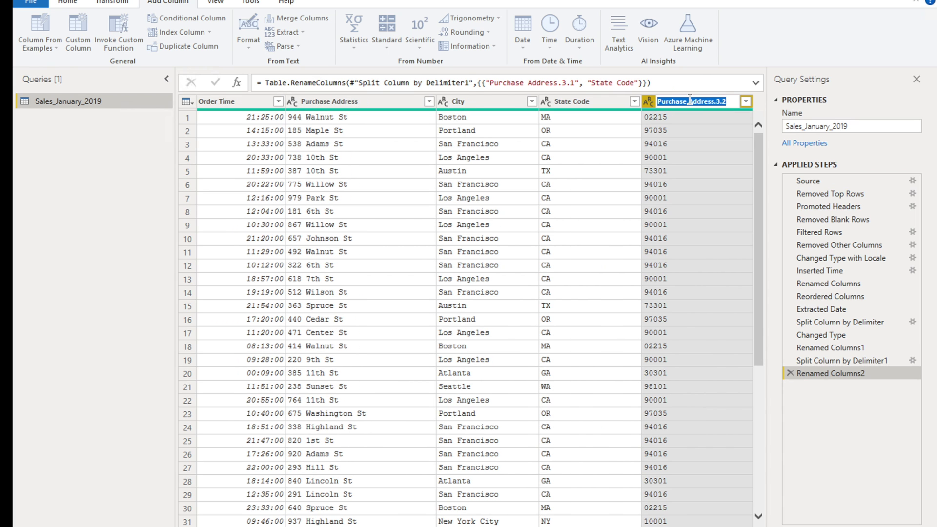
pyautogui.write('Post Code')
pyautogui.press('Return')
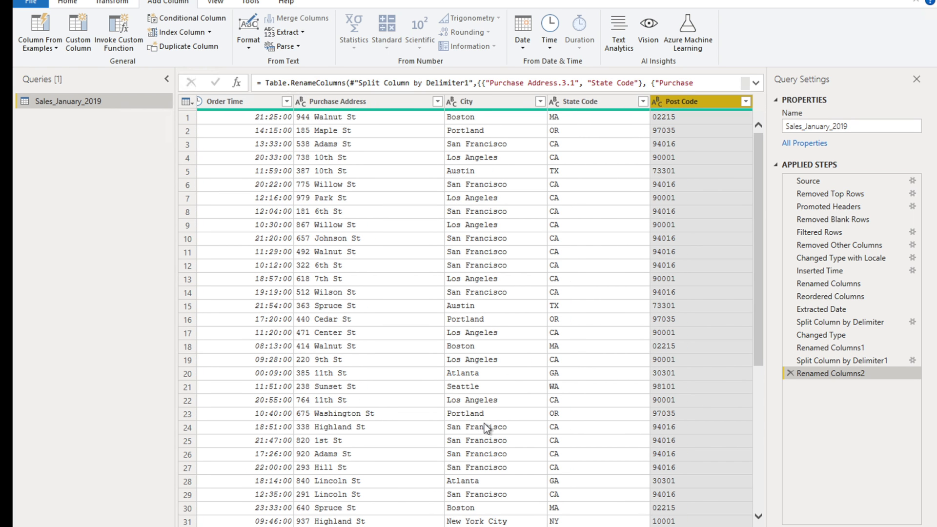
# Show column quality to check the columns for valid, error and empty values, and hide it again
pyautogui.click(585, 526)
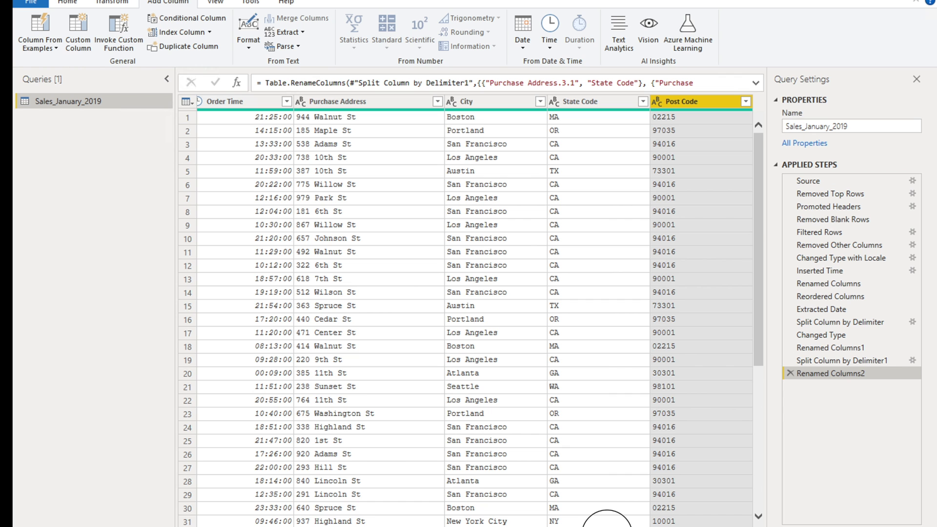
pyautogui.moveTo(592, 526); pyautogui.dragTo(262, 526)
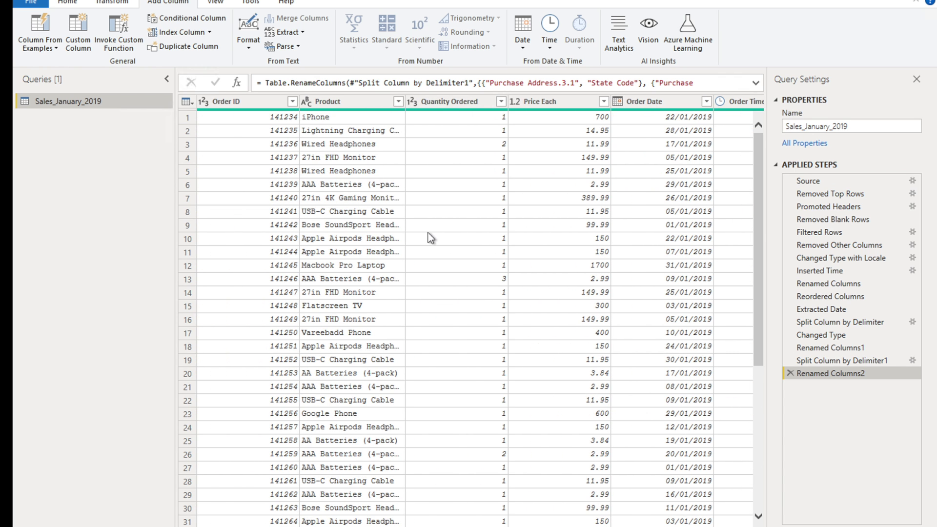
pyautogui.click(216, 3)
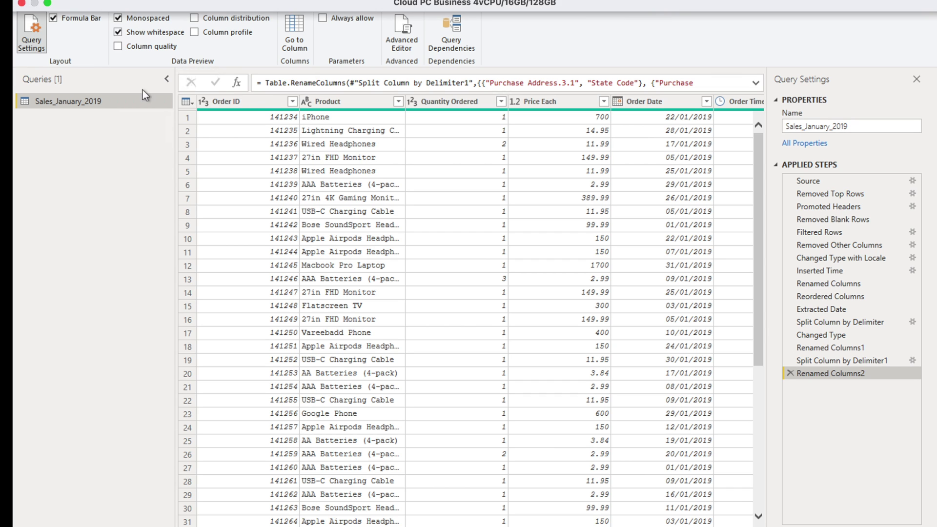
pyautogui.click(117, 46)
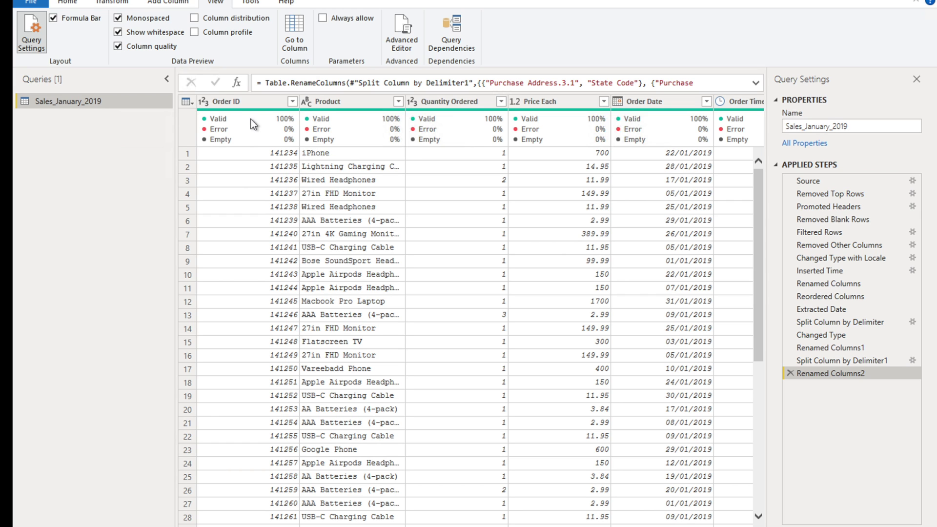
pyautogui.moveTo(247, 124)
pyautogui.click(757, 242)
pyautogui.moveTo(758, 242); pyautogui.dragTo(758, 485)
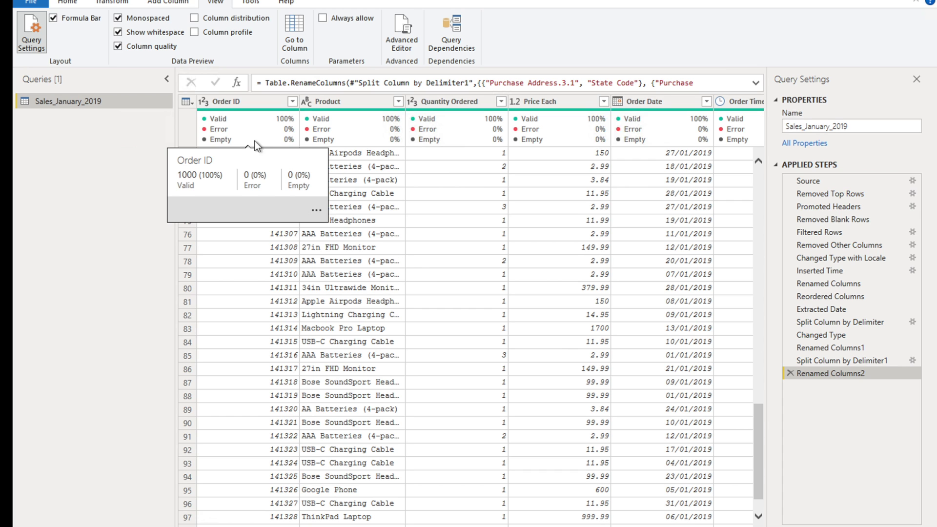
pyautogui.moveTo(382, 140)
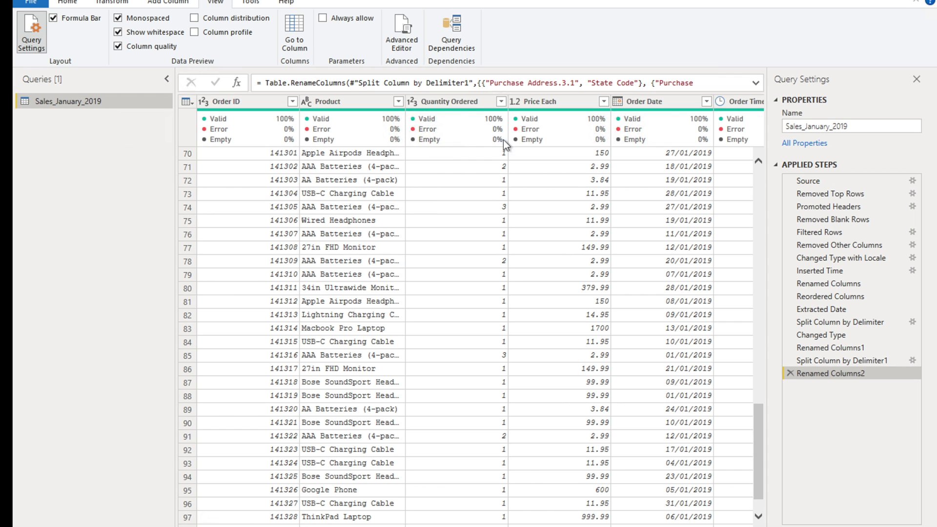
pyautogui.moveTo(459, 524); pyautogui.dragTo(361, 523)
pyautogui.click(117, 48)
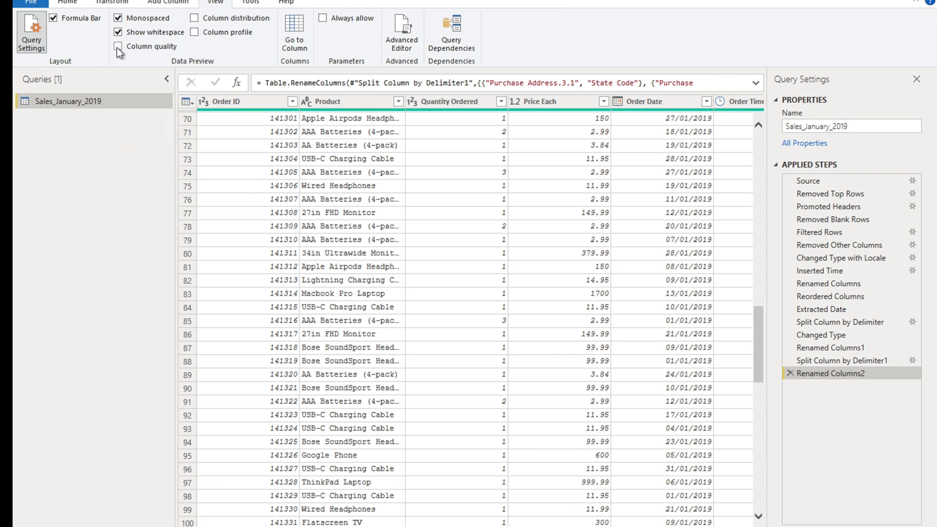
# Show the column distribution charts and inspect the distinct and unique counts for Product and Order ID
pyautogui.click(195, 19)
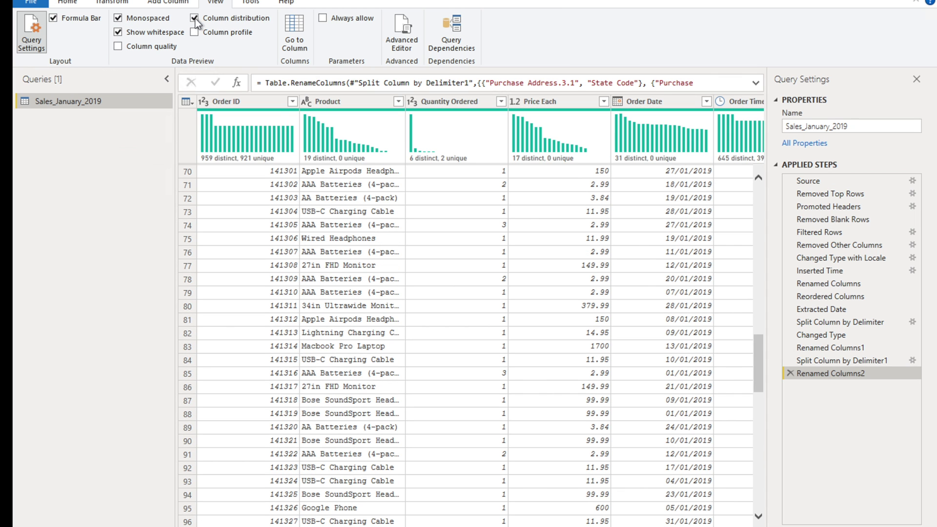
pyautogui.moveTo(374, 133)
pyautogui.moveTo(326, 162)
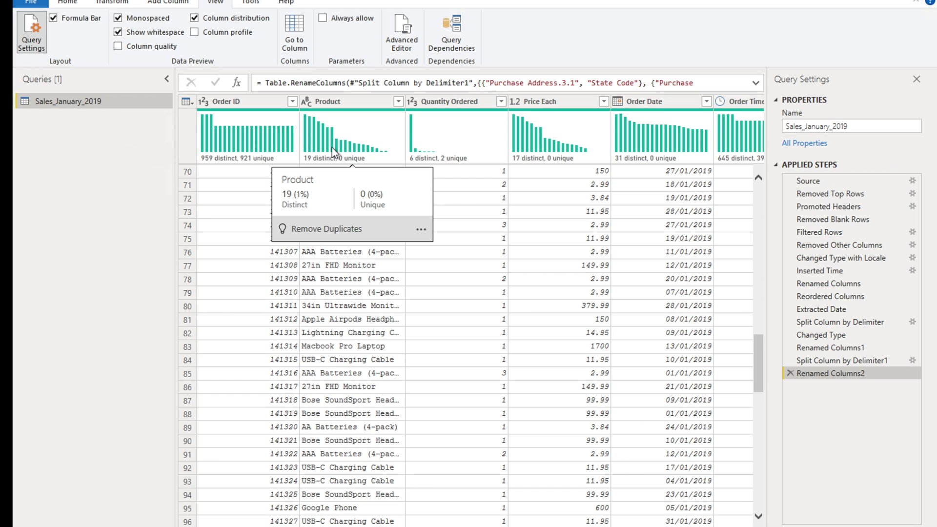
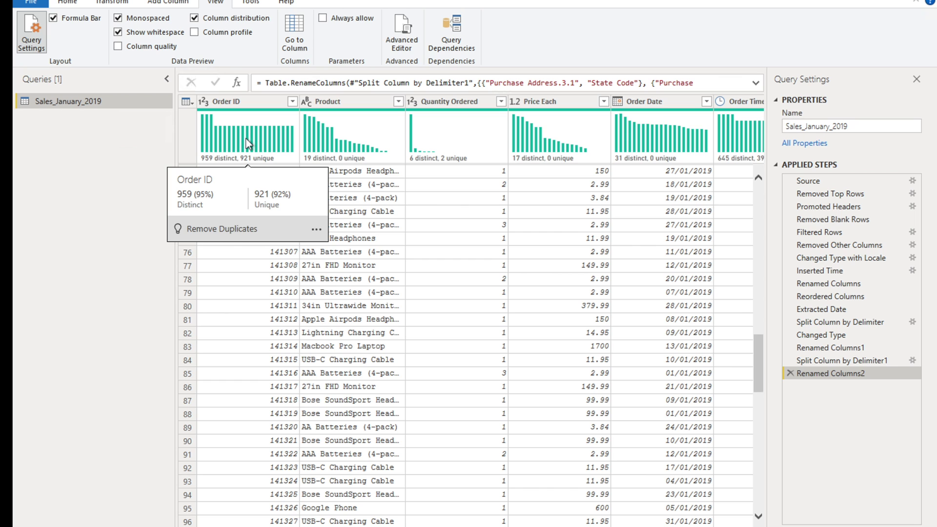
# Add a custom index column with a starting index of 1001 and an increment of 1
pyautogui.click(247, 105)
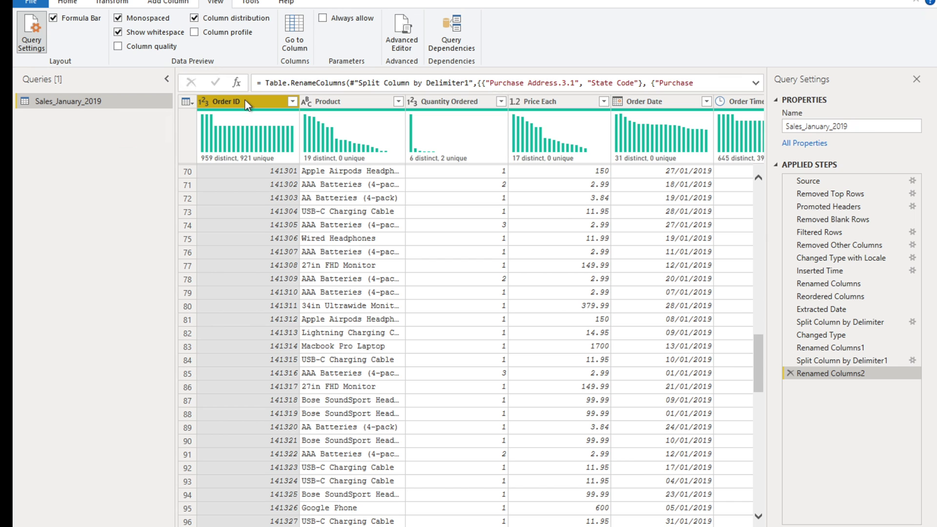
pyautogui.click(169, 3)
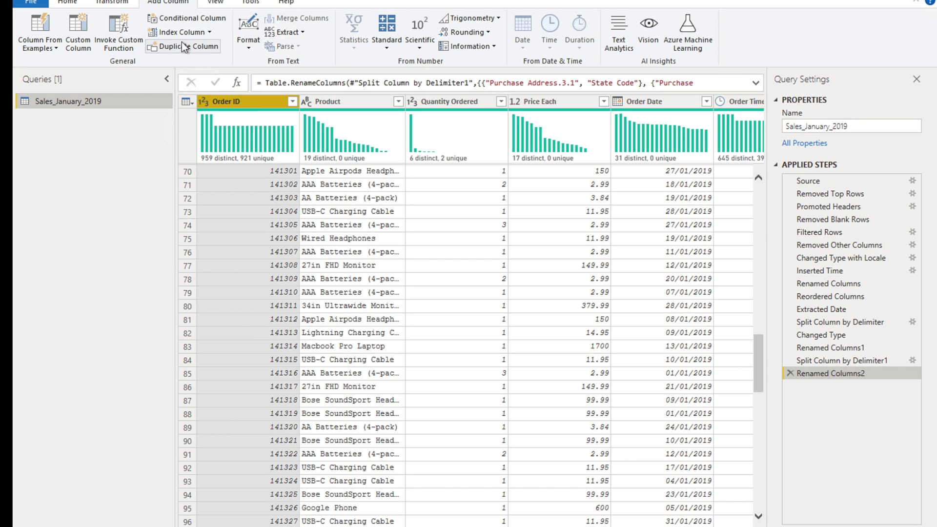
pyautogui.click(210, 33)
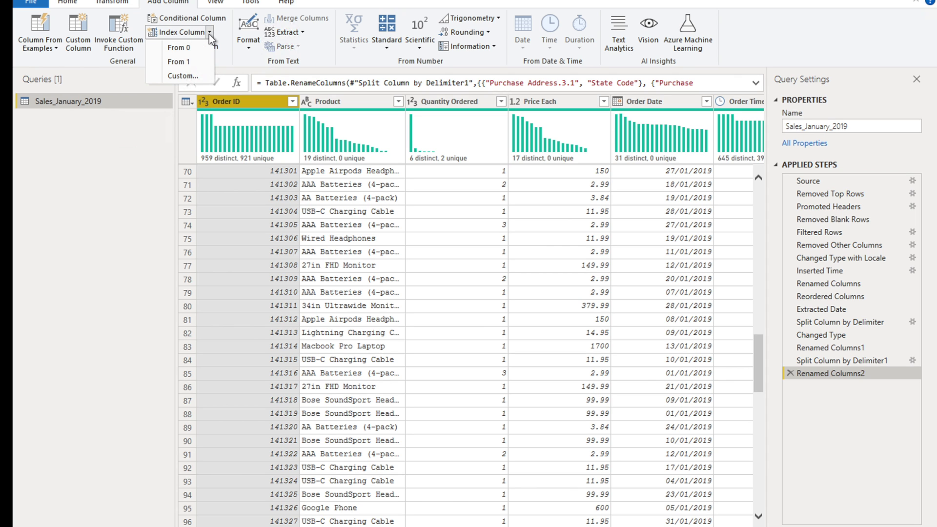
pyautogui.click(185, 75)
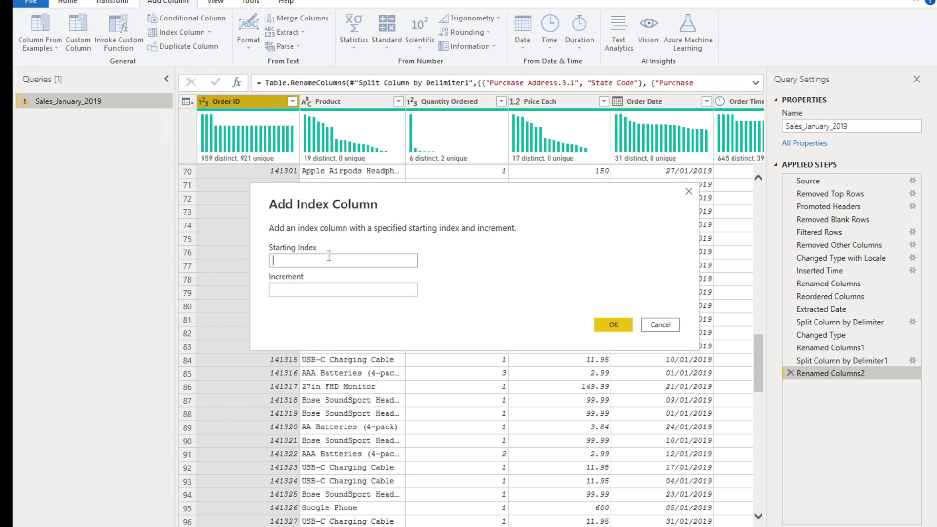
pyautogui.write('10')
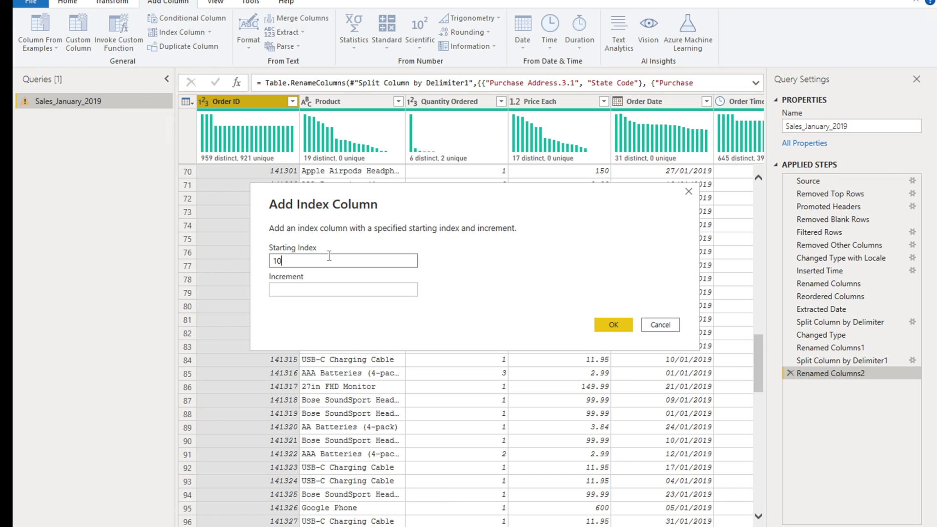
pyautogui.write('01')
pyautogui.click(308, 286)
pyautogui.write('1')
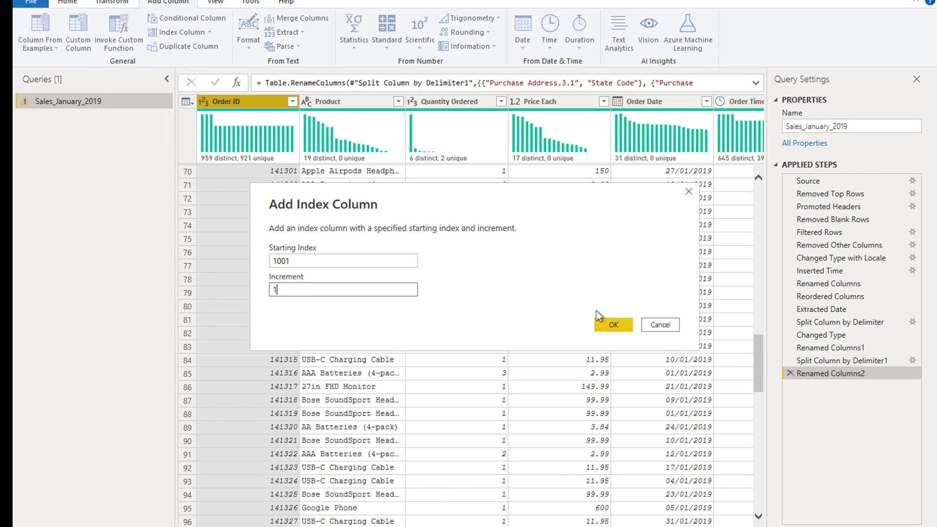
pyautogui.click(613, 325)
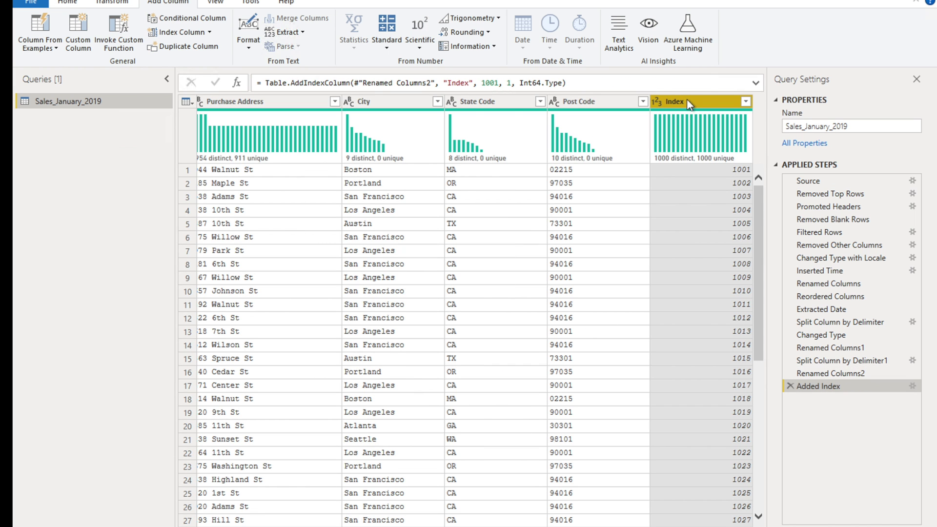
# Move the Index column to the start of the table, ahead of Order ID
pyautogui.moveTo(687, 99); pyautogui.dragTo(252, 94)
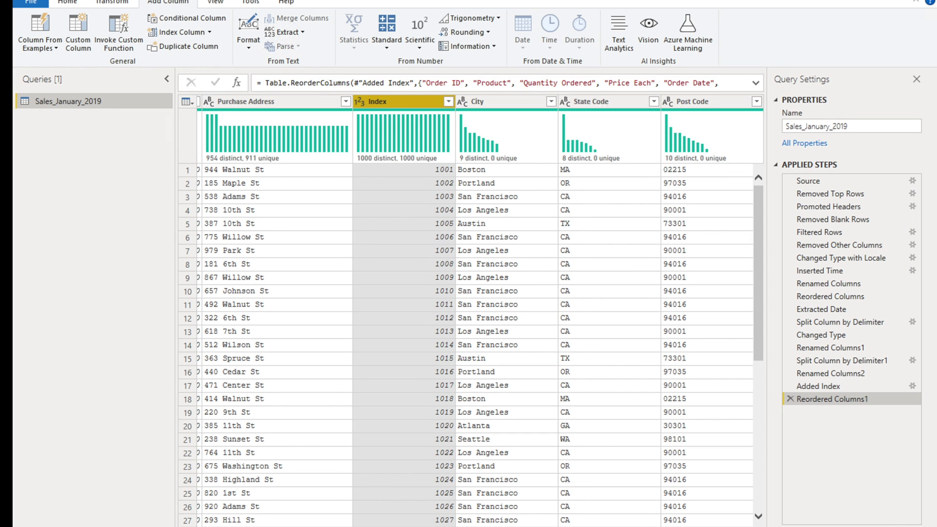
pyautogui.moveTo(402, 98); pyautogui.dragTo(205, 102)
pyautogui.moveTo(505, 526); pyautogui.dragTo(343, 526)
pyautogui.moveTo(752, 102); pyautogui.dragTo(325, 101)
pyautogui.moveTo(385, 526); pyautogui.dragTo(219, 526)
pyautogui.moveTo(319, 109); pyautogui.dragTo(293, 101)
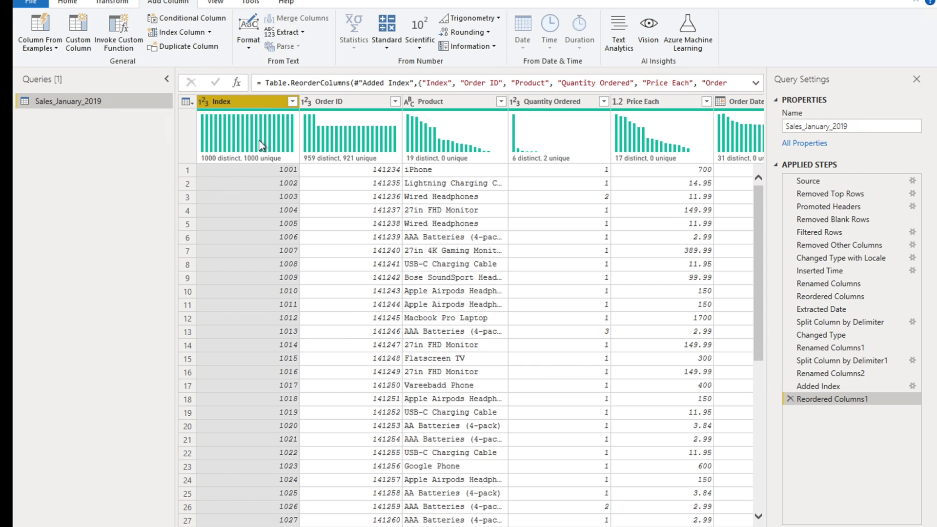
# Examine the distinct and unique counts in the distribution charts from the Index column through to Post Code
pyautogui.moveTo(263, 164)
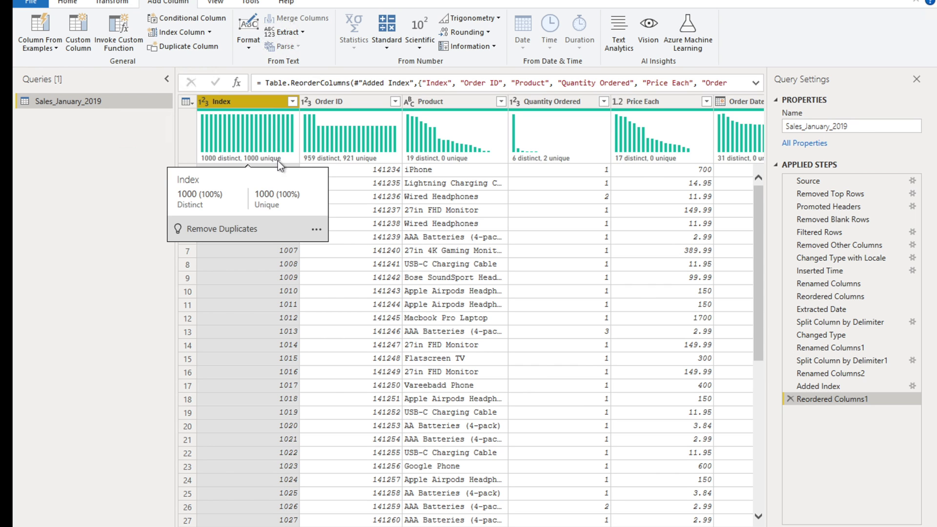
pyautogui.moveTo(419, 526); pyautogui.dragTo(503, 526)
pyautogui.moveTo(346, 161)
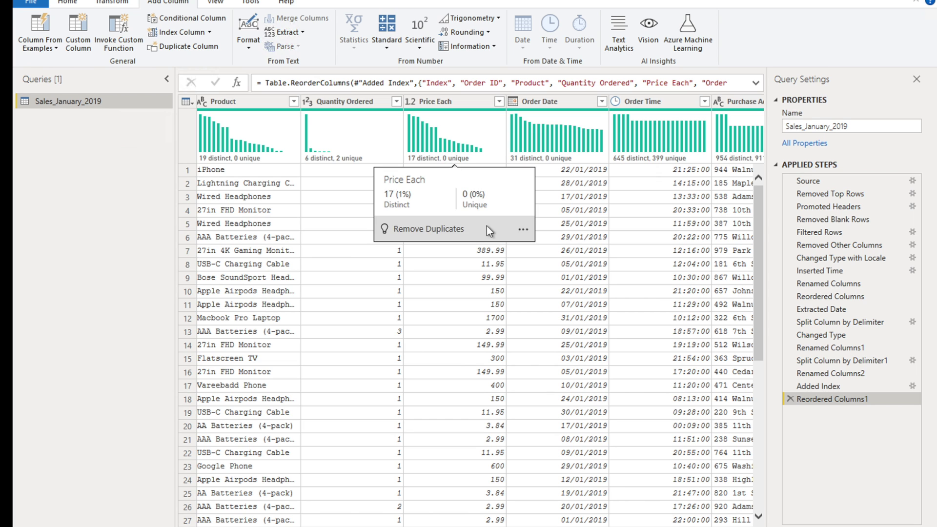
pyautogui.moveTo(445, 160)
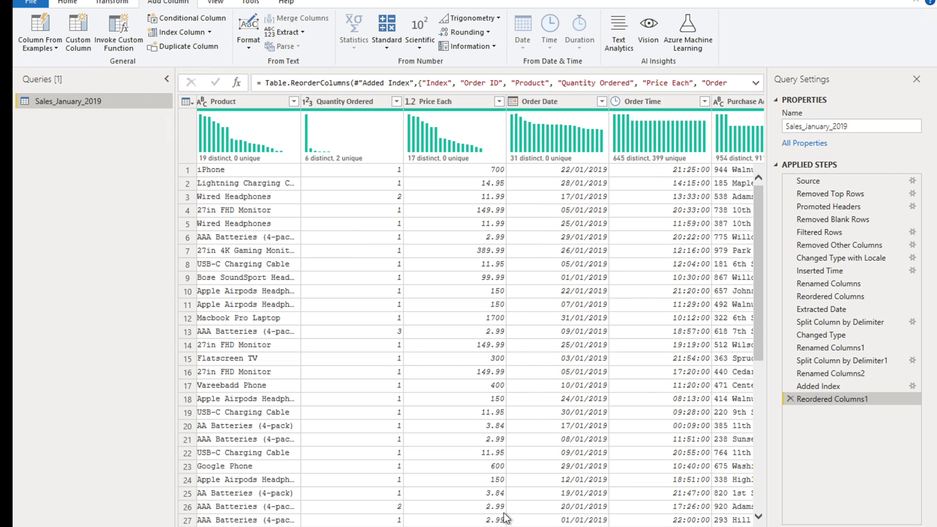
pyautogui.moveTo(505, 519); pyautogui.dragTo(574, 525)
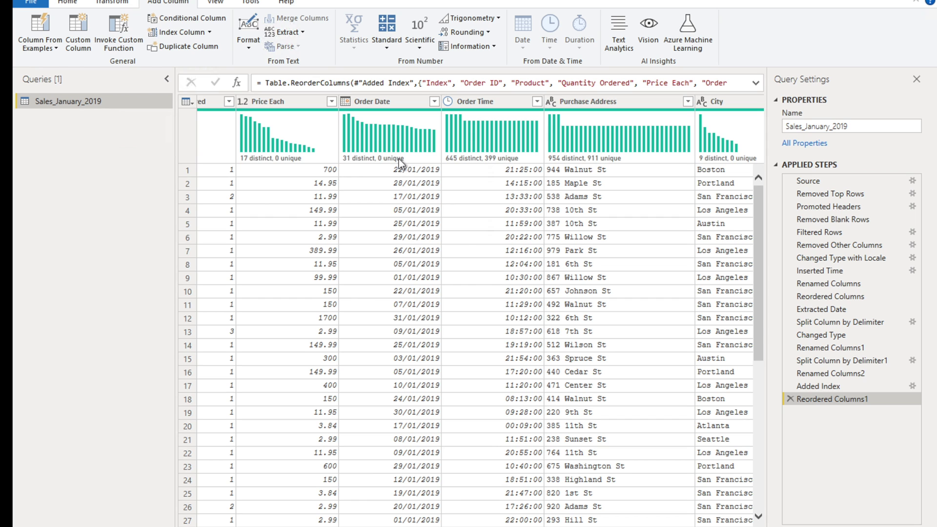
pyautogui.moveTo(399, 161)
pyautogui.moveTo(573, 526); pyautogui.dragTo(709, 526)
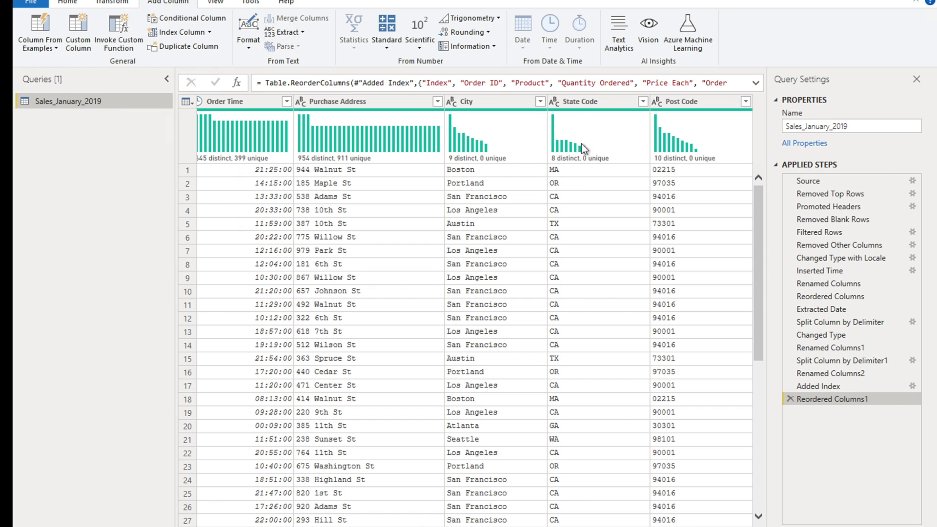
pyautogui.moveTo(569, 159)
pyautogui.hscroll(-2, 606, 525)
pyautogui.hscroll(2, 606, 525)
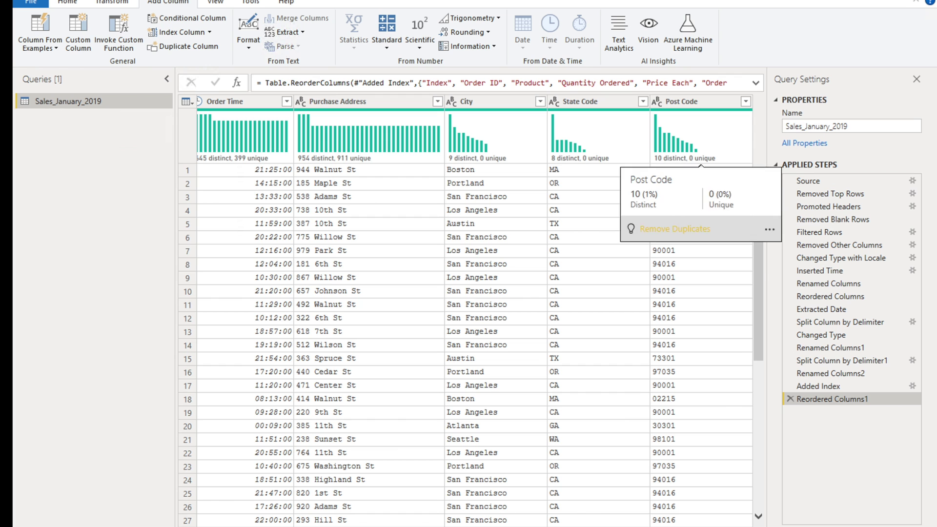
pyautogui.moveTo(566, 526); pyautogui.dragTo(272, 526)
pyautogui.click(332, 175)
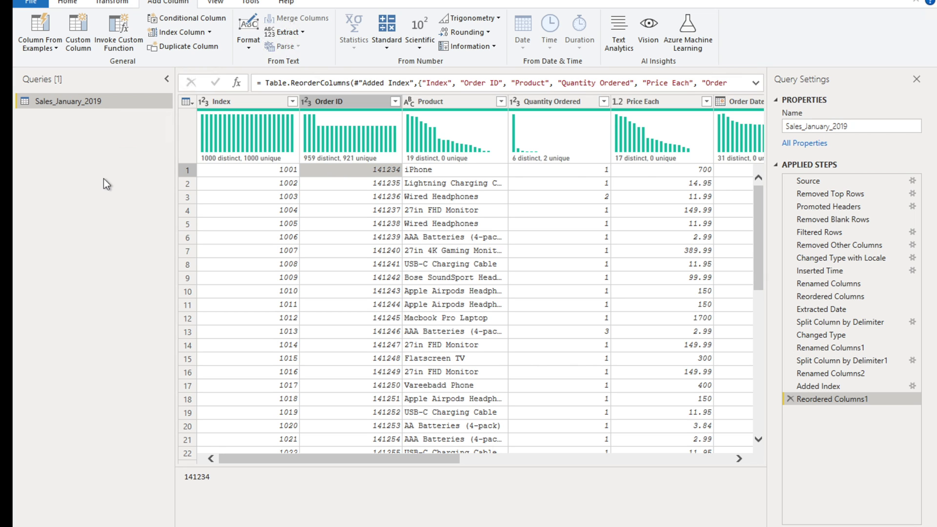
pyautogui.click(68, 3)
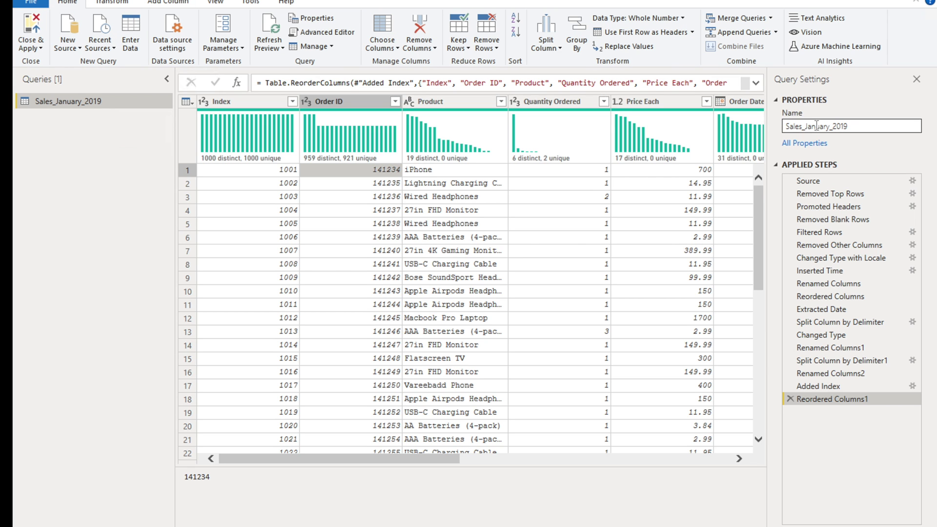
pyautogui.click(820, 126)
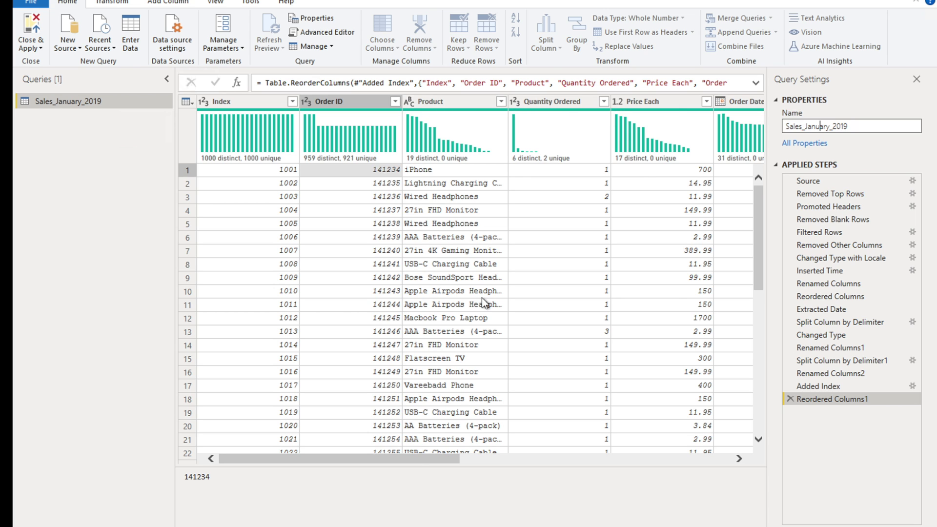
pyautogui.moveTo(416, 459); pyautogui.dragTo(627, 455)
pyautogui.moveTo(690, 458); pyautogui.dragTo(753, 464)
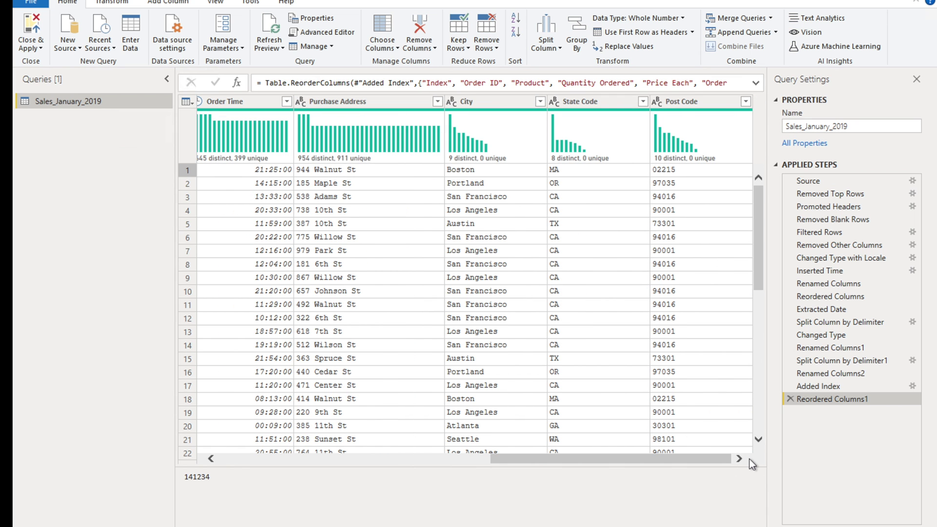
pyautogui.click(854, 126)
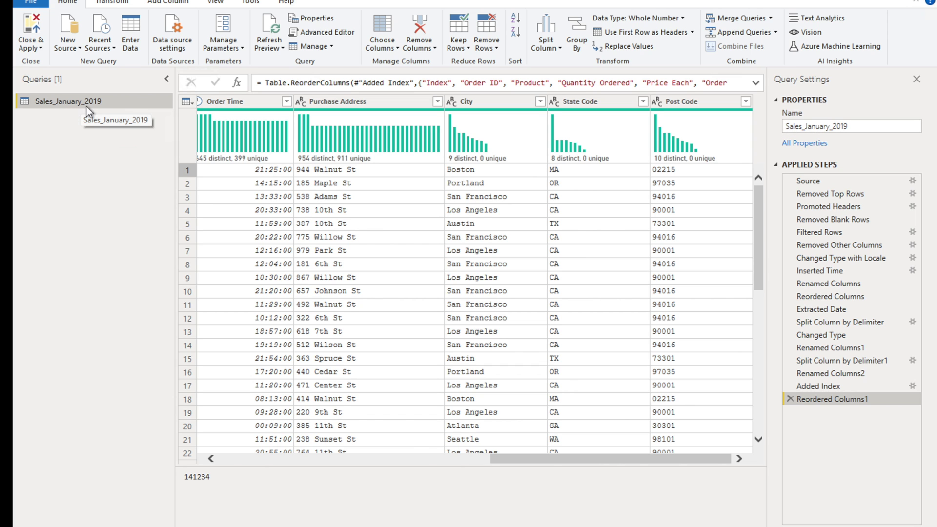
# Rename the query to Sales_Jan_2019
pyautogui.moveTo(738, 155)
pyautogui.click(843, 126)
pyautogui.moveTo(844, 126); pyautogui.dragTo(805, 126)
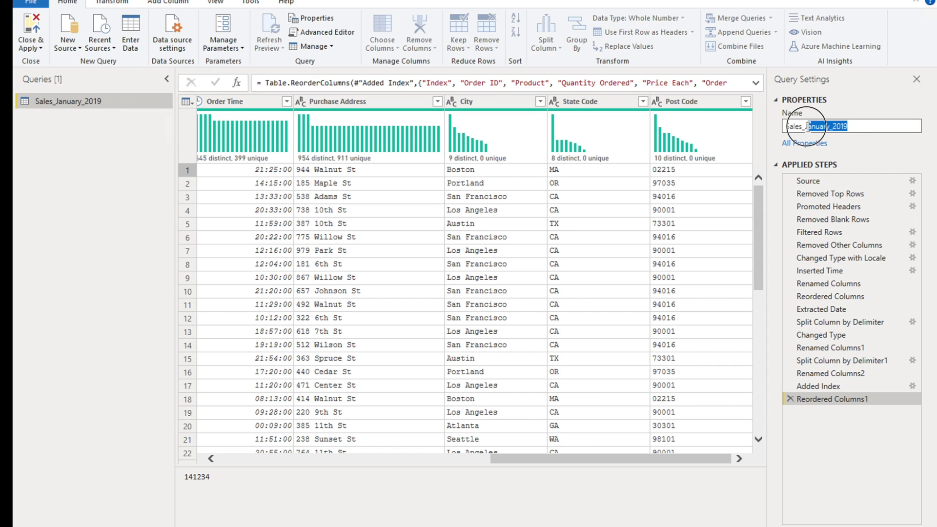
pyautogui.write('J')
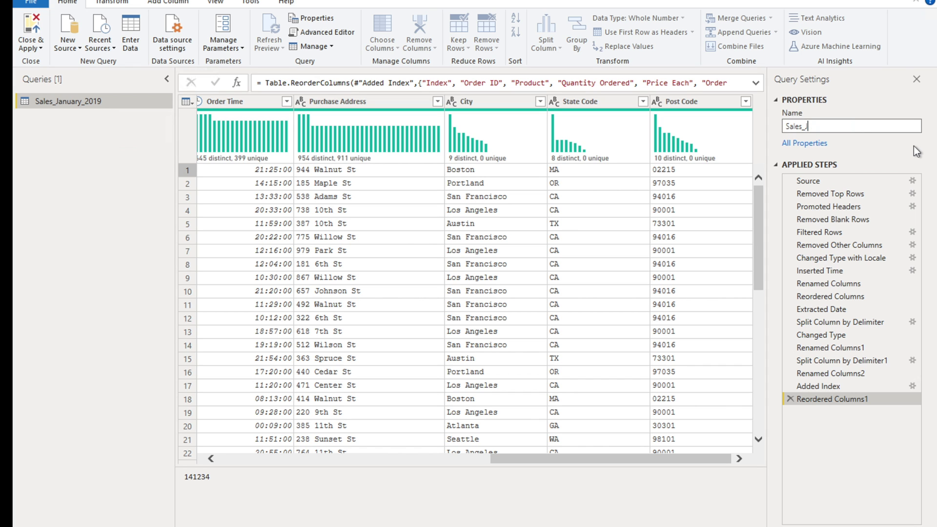
pyautogui.write('an_2019')
pyautogui.press('BackSpace')
pyautogui.press('BackSpace')
pyautogui.press('BackSpace')
pyautogui.press('BackSpace')
pyautogui.write('19')
pyautogui.press('BackSpace')
pyautogui.press('BackSpace')
pyautogui.write('2019')
pyautogui.press('Return')
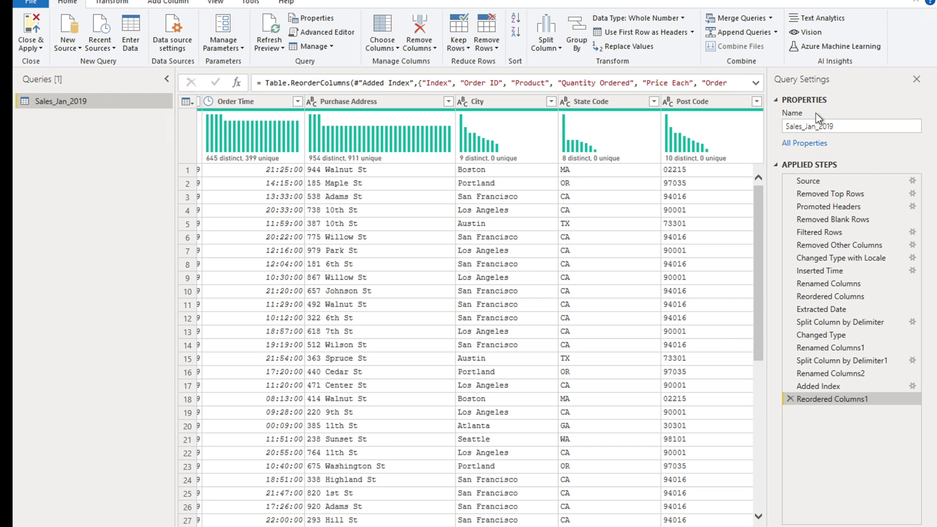
pyautogui.rightClick(77, 103)
pyautogui.click(51, 133)
# Close the query editor and apply the pending changes to load the cleaned table into the report
pyautogui.moveTo(277, 153)
pyautogui.click(36, 49)
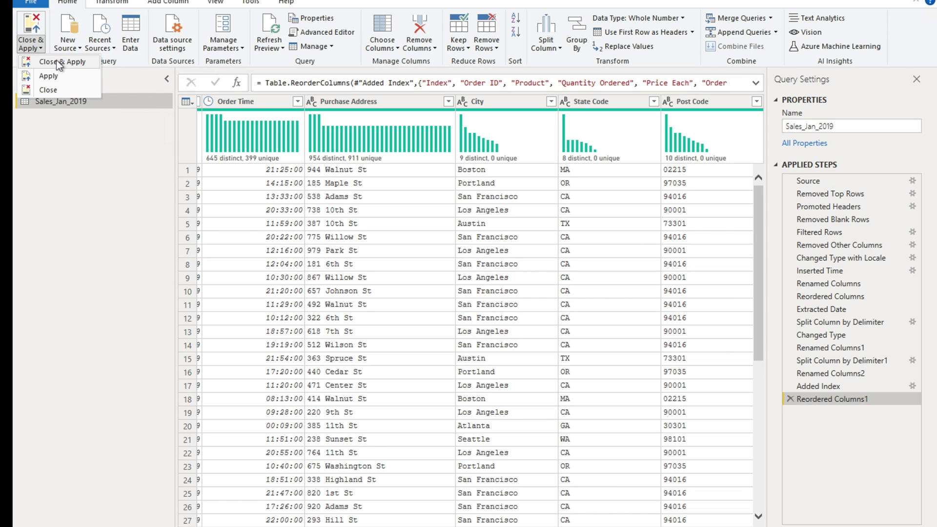
pyautogui.click(68, 4)
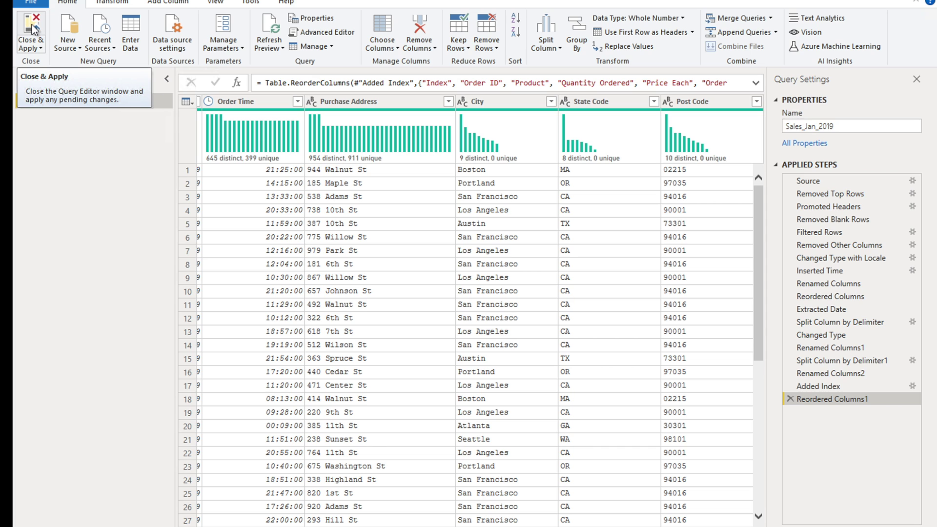
pyautogui.click(37, 47)
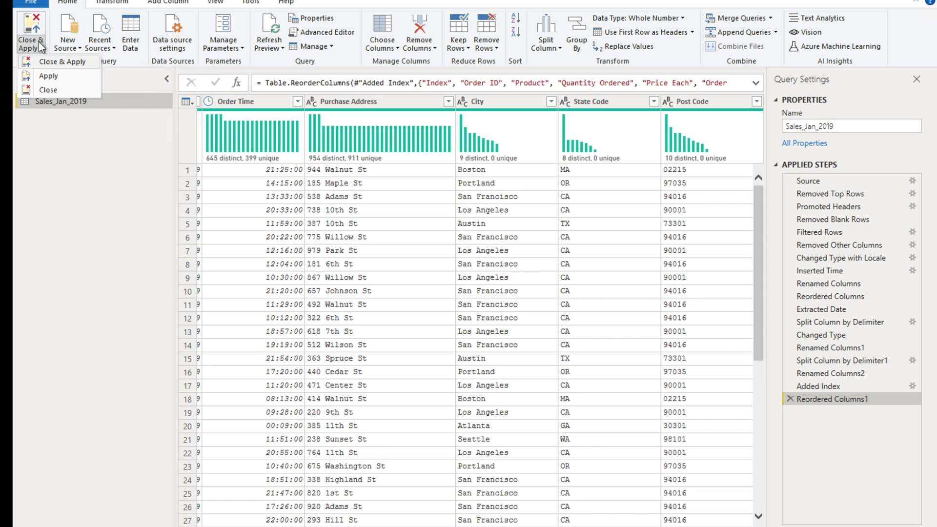
pyautogui.click(33, 23)
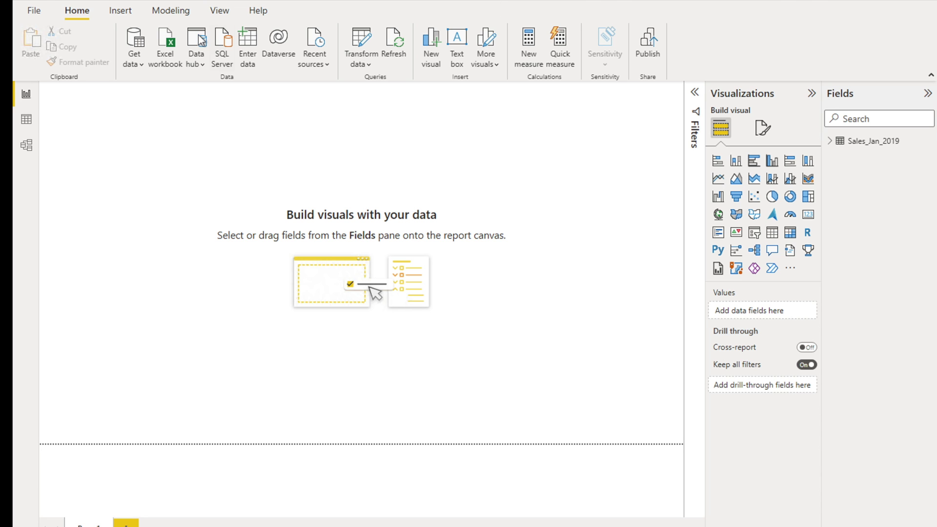
# Save the report on the Desktop as a Power BI file named ABS Electronics Sales Analysis 2019
pyautogui.click(34, 10)
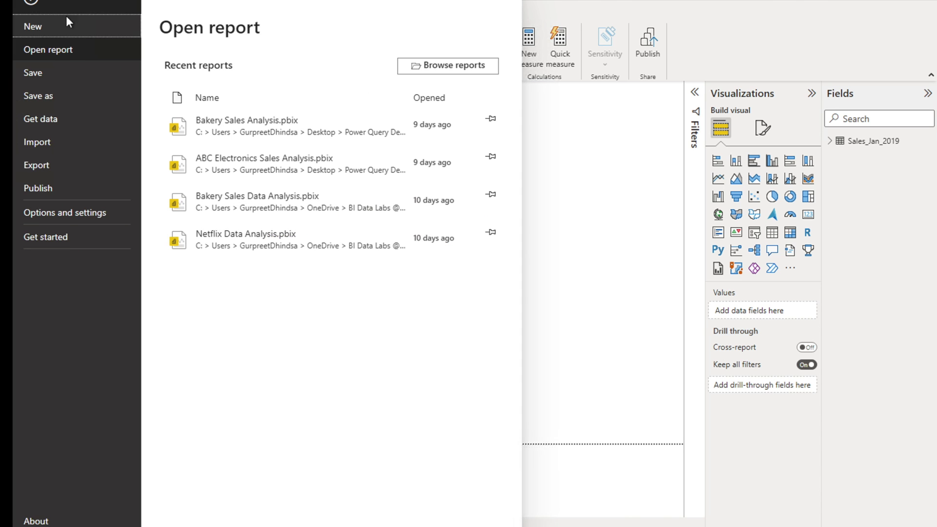
pyautogui.click(37, 74)
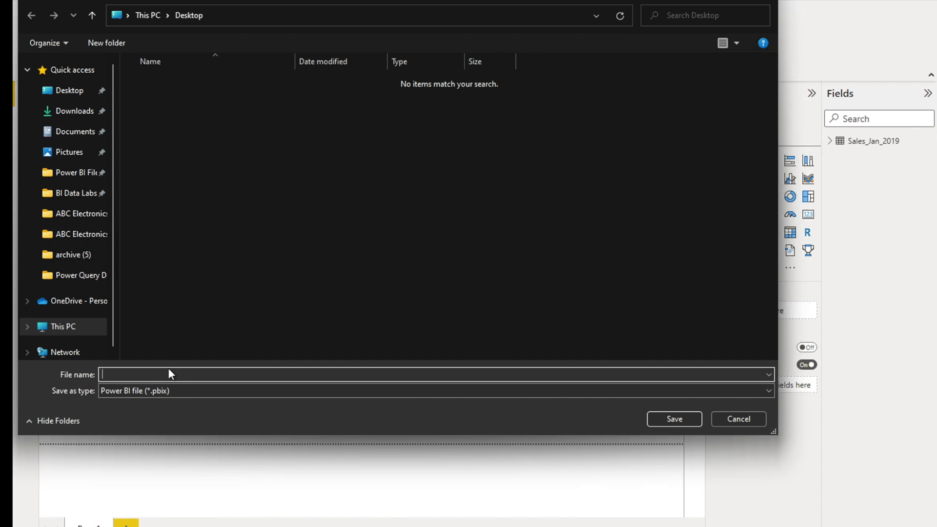
pyautogui.write('ABS Electronics Sales Analysis 2019')
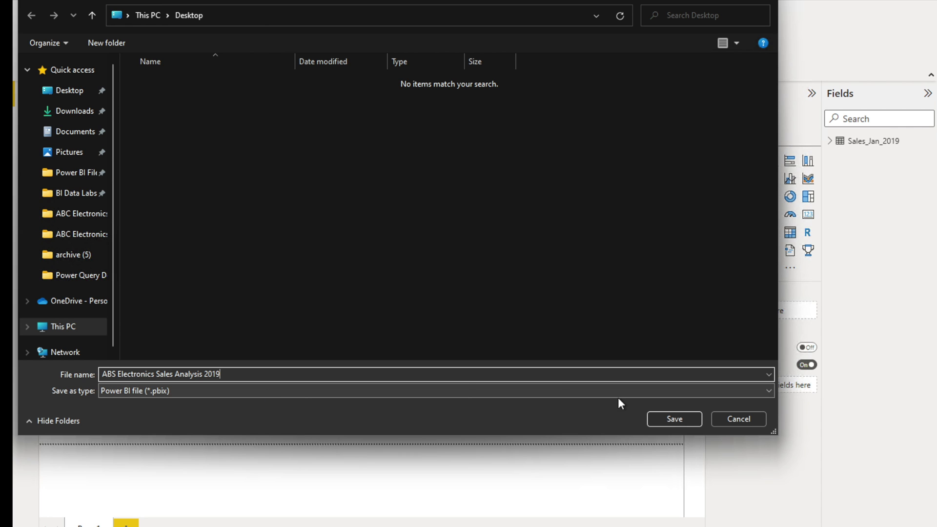
pyautogui.click(669, 418)
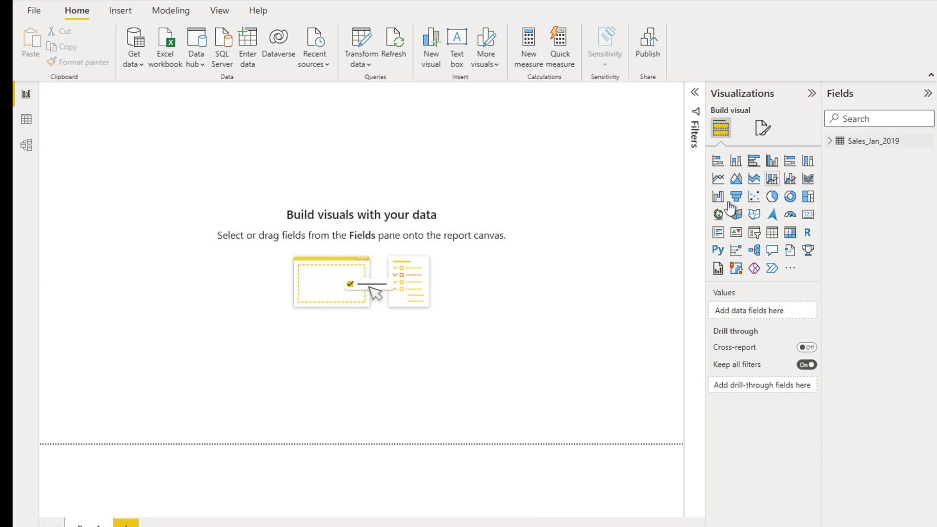
# Inspect the loaded Sales_Jan_2019 table in the data view, checking the Product and Order Date columns and the Post Code filter values
pyautogui.click(27, 121)
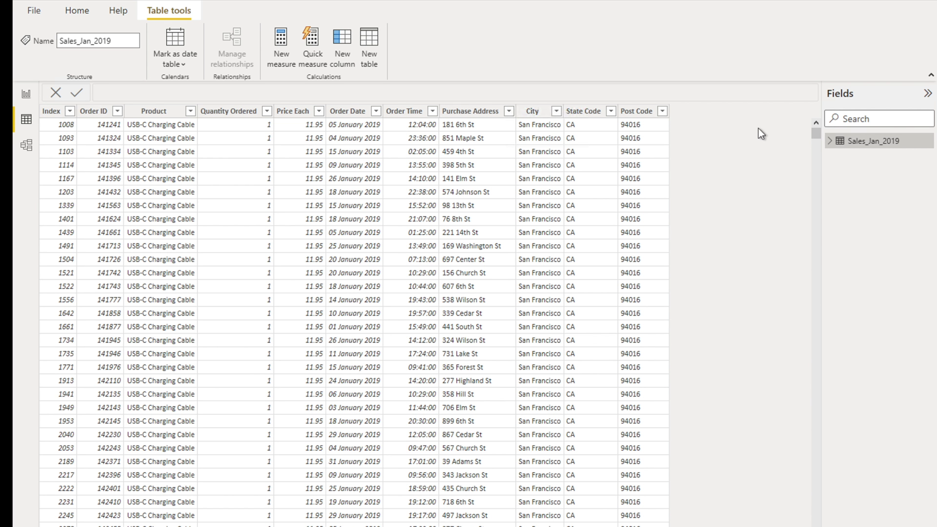
pyautogui.click(889, 142)
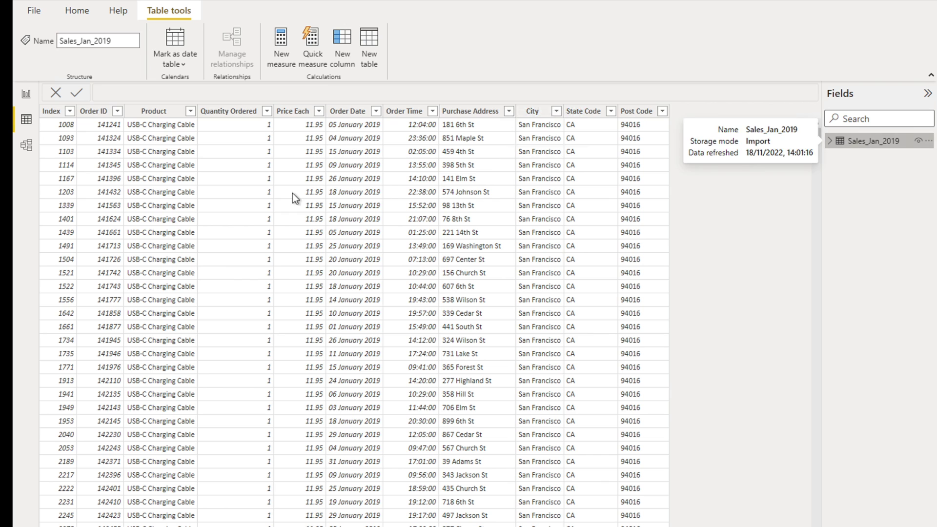
pyautogui.click(164, 111)
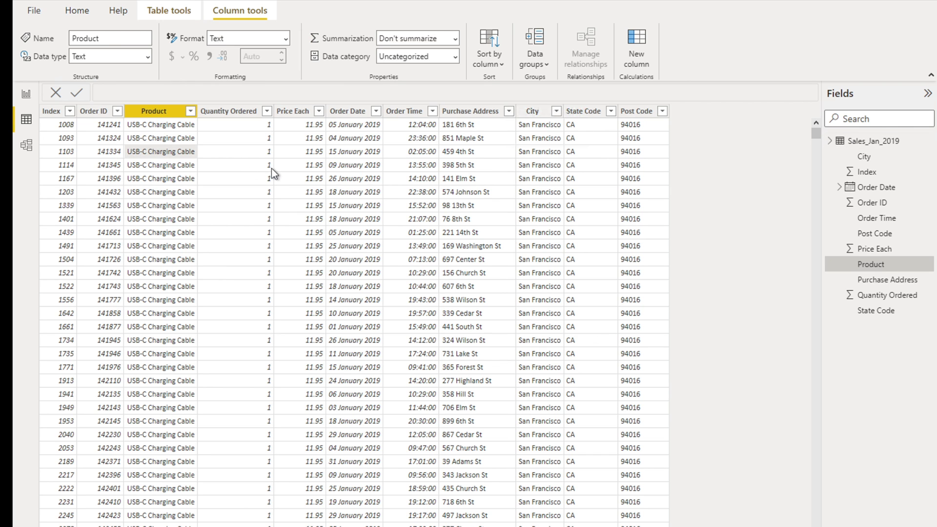
pyautogui.click(372, 113)
pyautogui.click(376, 112)
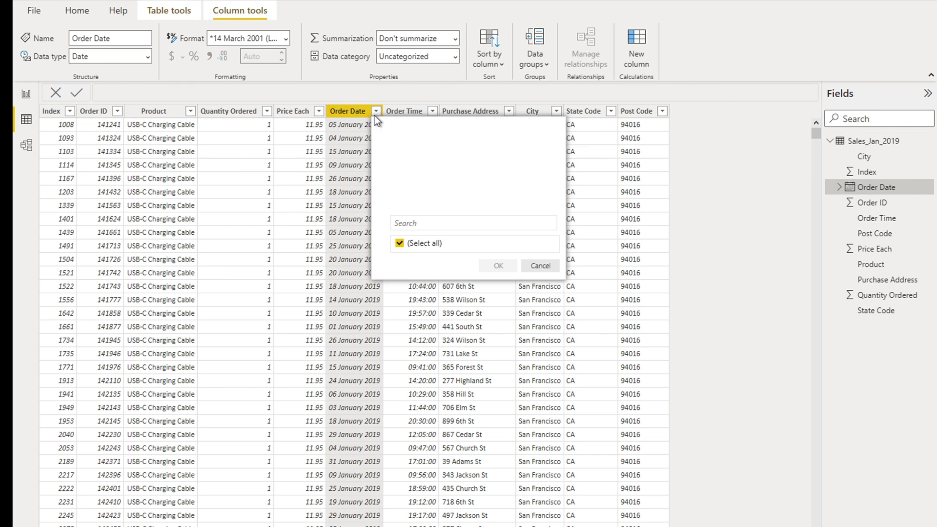
pyautogui.click(623, 188)
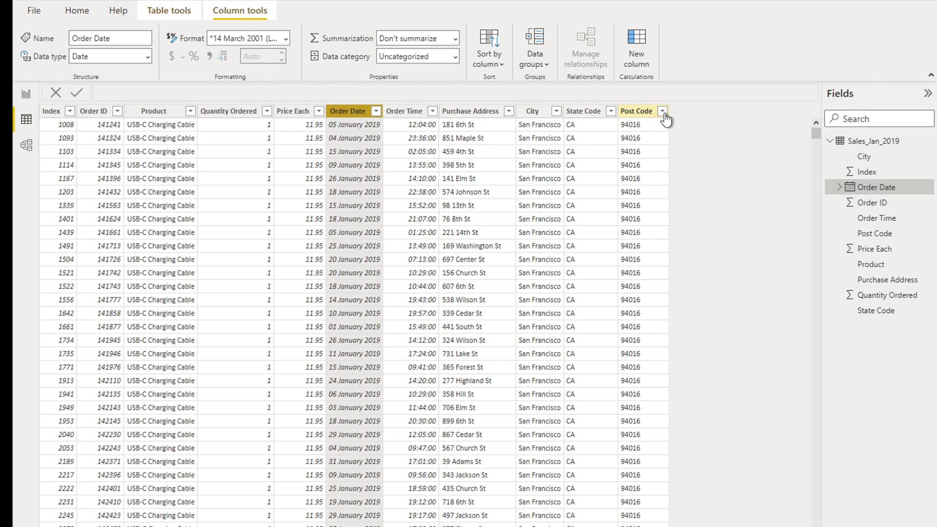
pyautogui.click(662, 111)
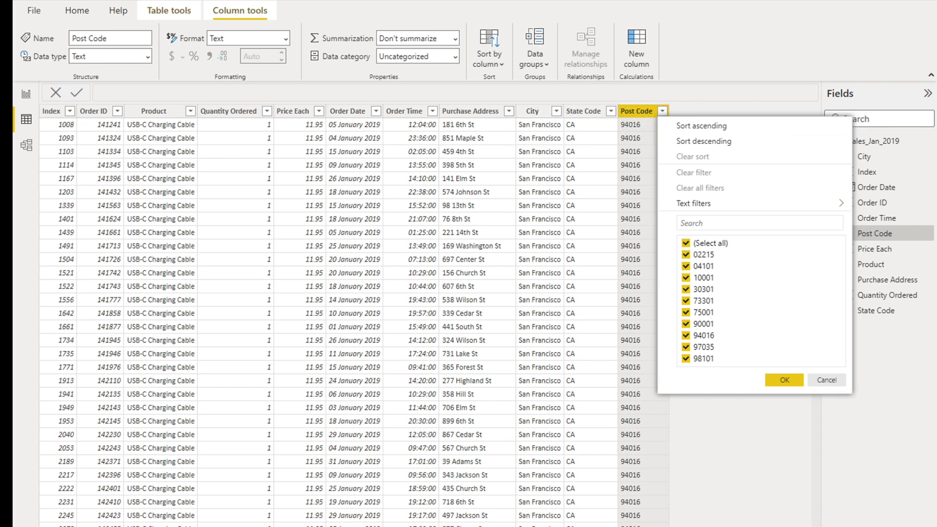
pyautogui.click(834, 381)
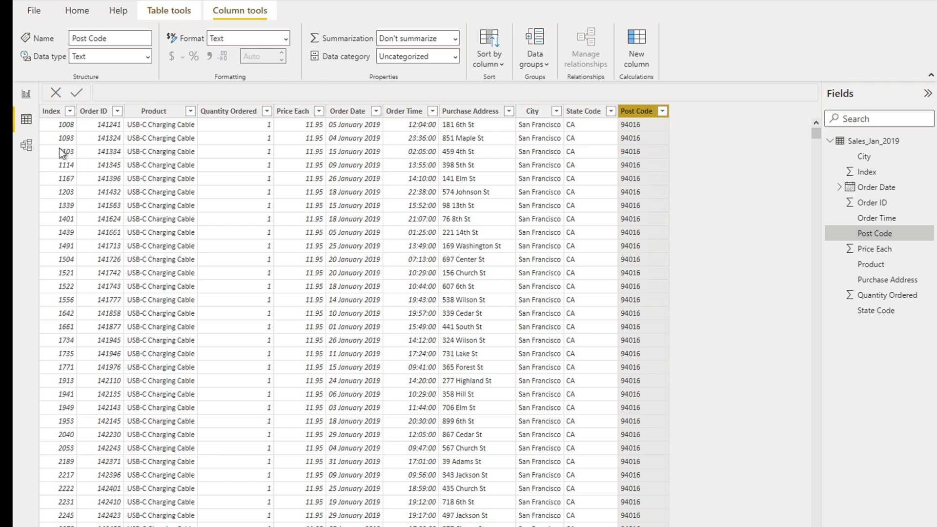
# Enlarge the Sales_Jan_2019 card in the model view to show all its fields, and return to the report view
pyautogui.click(27, 98)
pyautogui.click(27, 146)
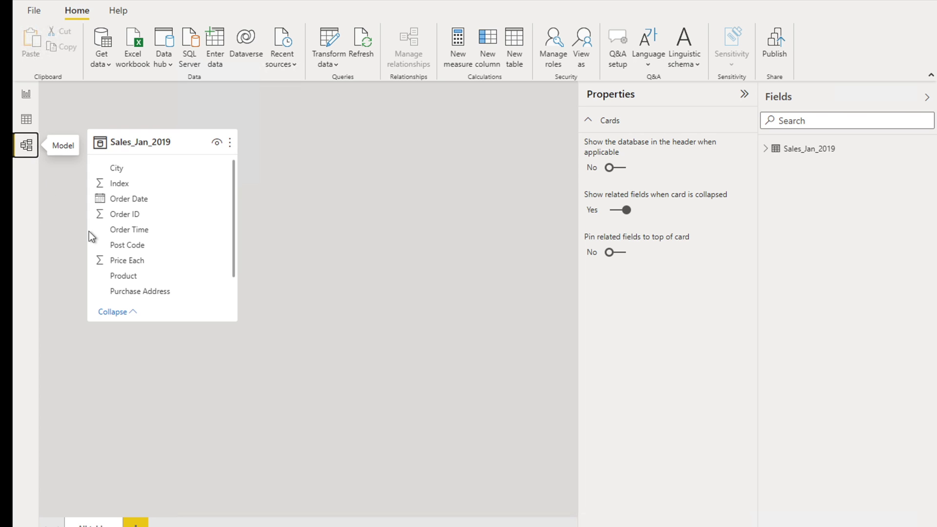
pyautogui.moveTo(176, 138)
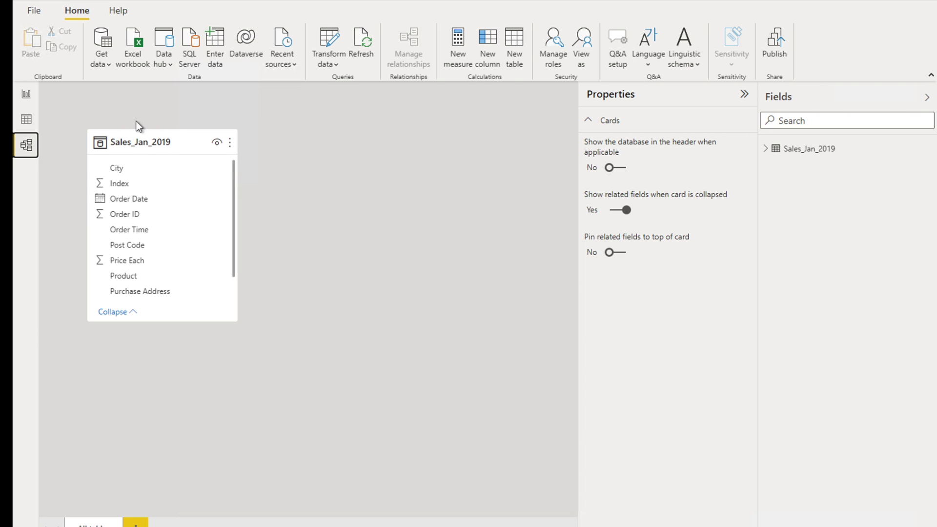
pyautogui.moveTo(167, 321); pyautogui.dragTo(182, 357)
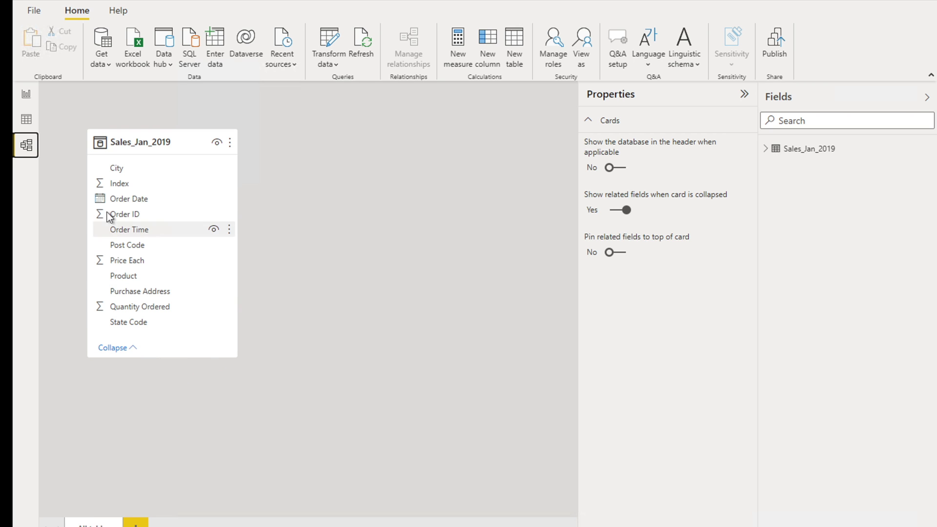
pyautogui.click(20, 94)
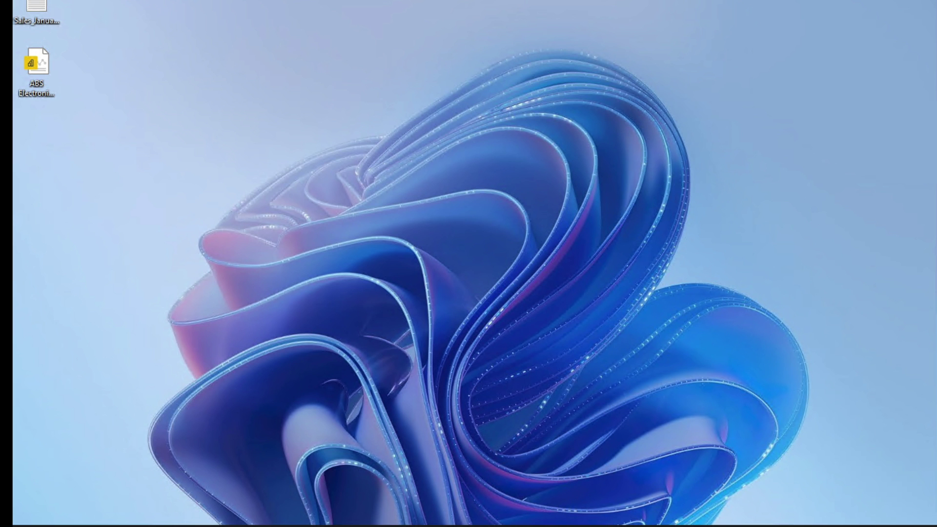
# Open the source file Sales_January_2019.txt from the desktop
pyautogui.doubleClick(39, 4)
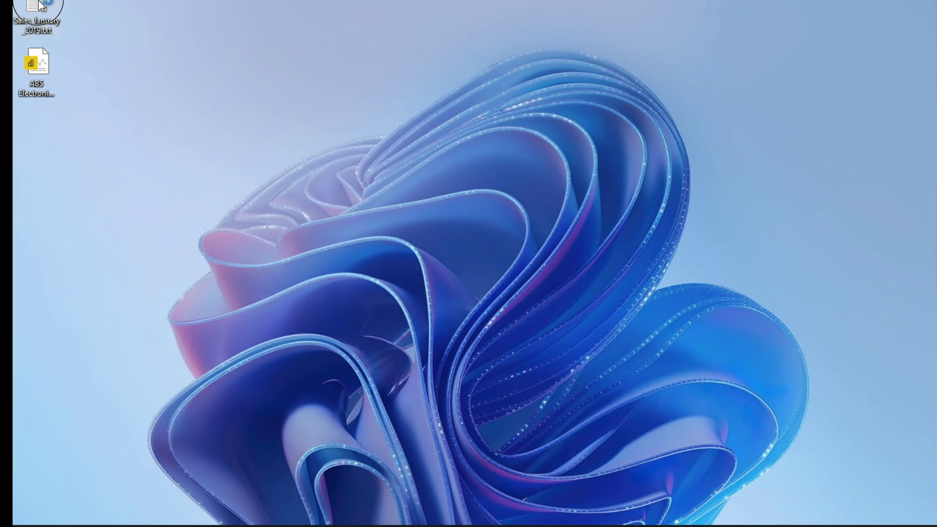